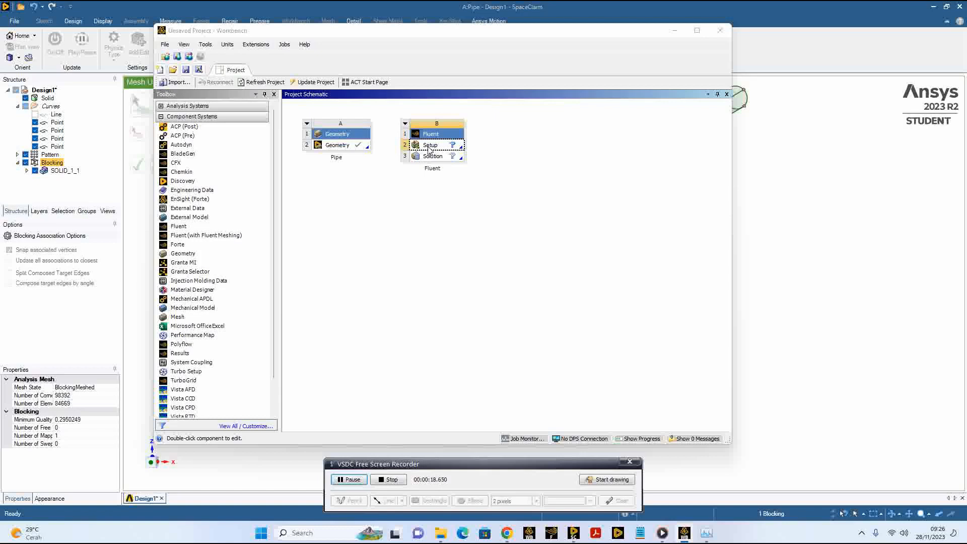
Step: Open the Setup cell of the Fluent system and start Fluent with the existing launcher settings
double_click(429, 148)
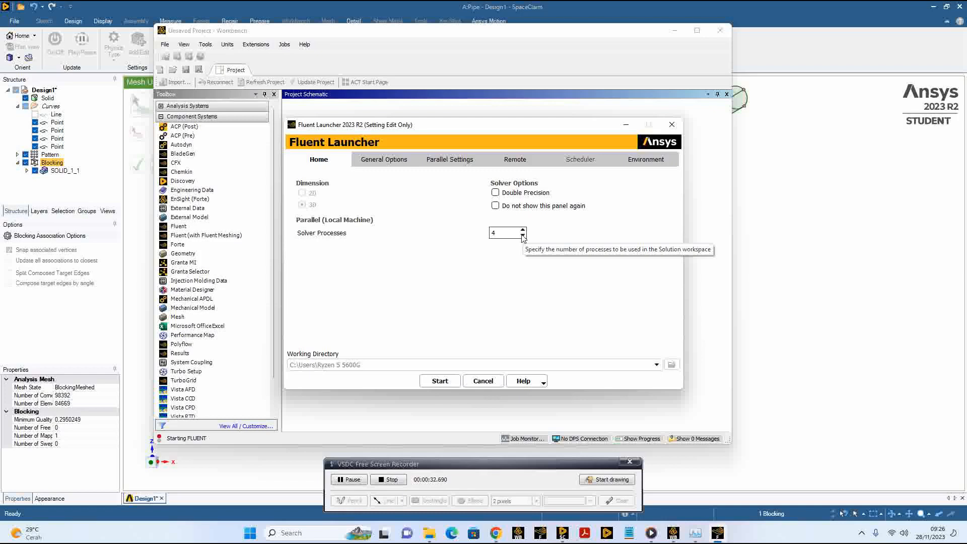
click(440, 382)
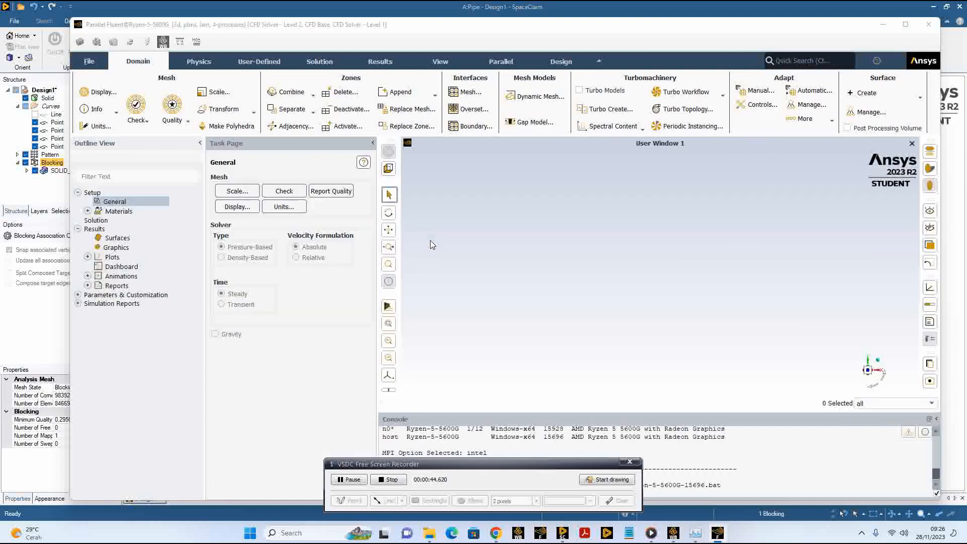
drag(431, 466, 641, 354)
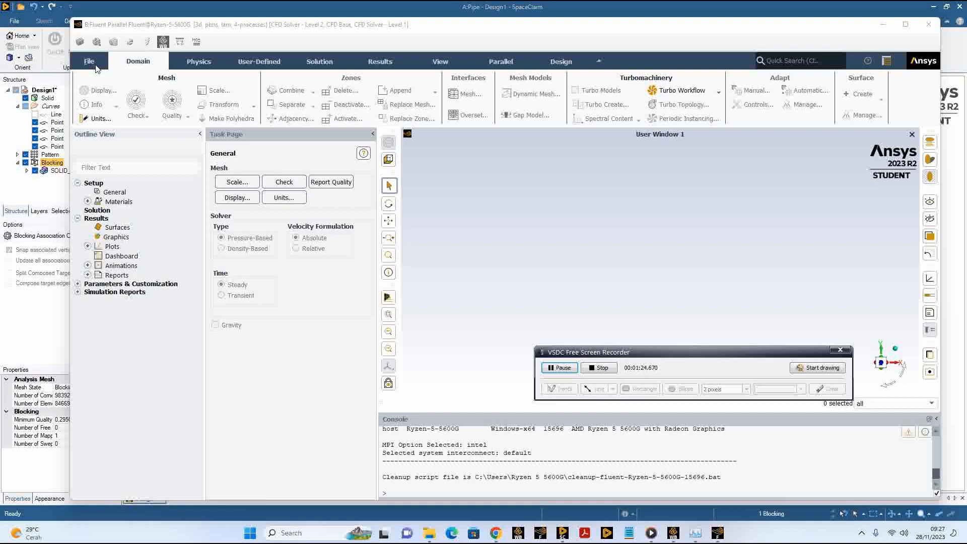
Step: Import the mesh file pipe.msh from the Documents folder, listing all mesh file types (*.msh)
click(96, 66)
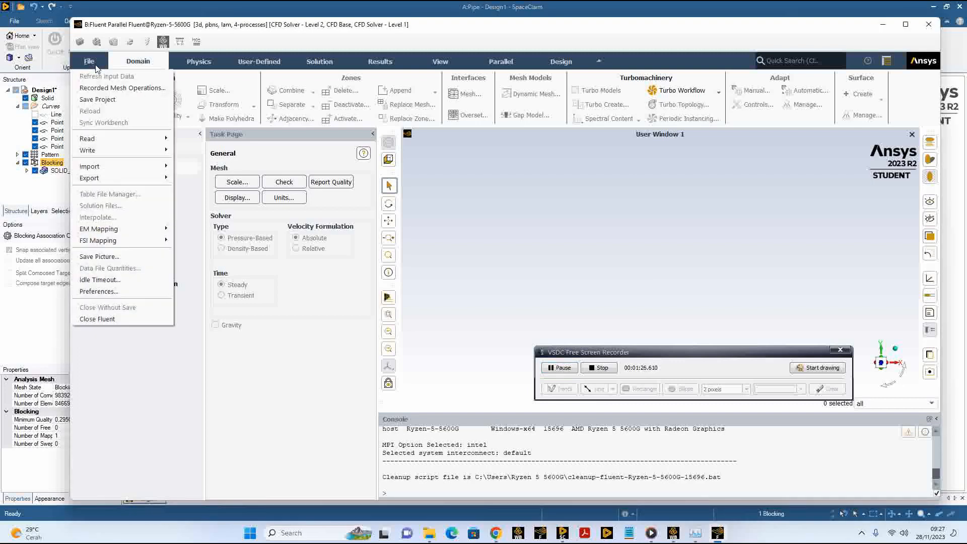
mouse_move(135, 170)
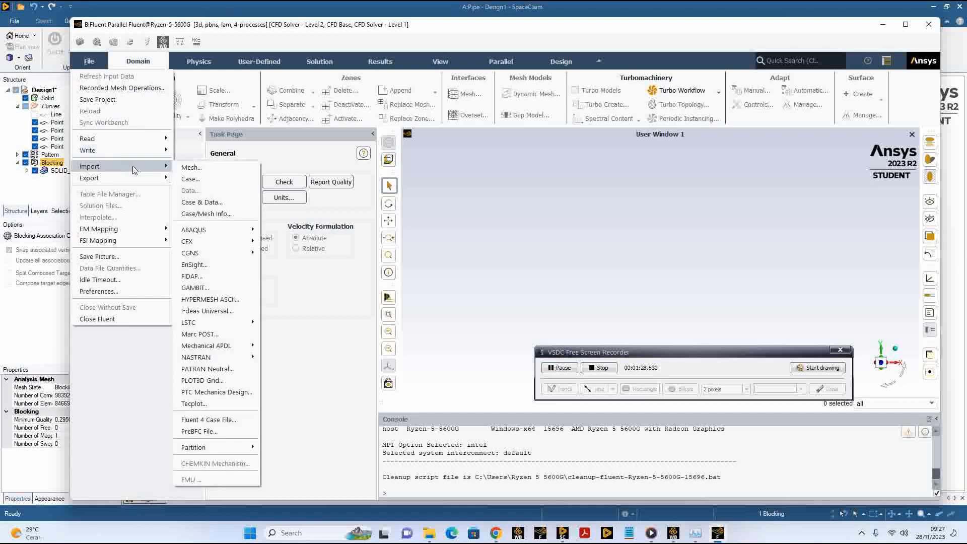
click(198, 168)
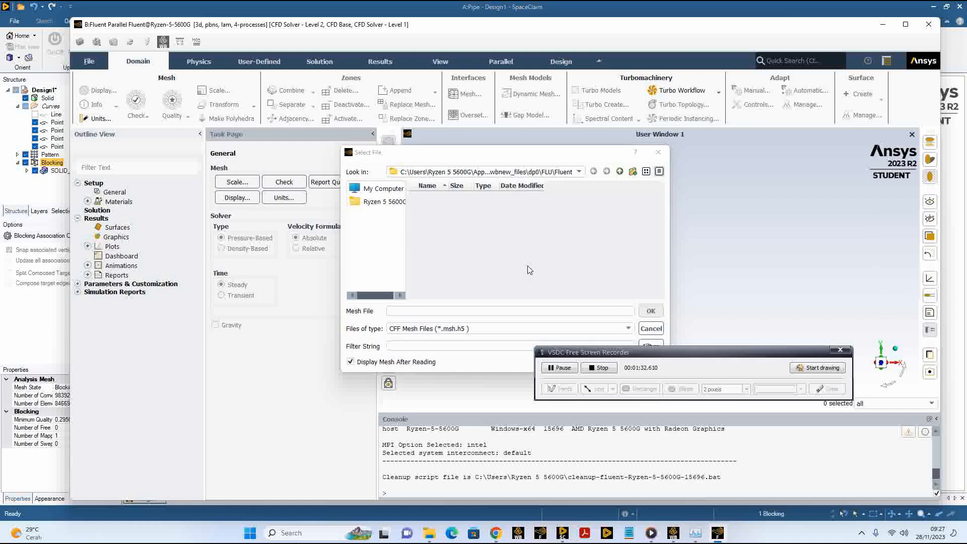
click(378, 202)
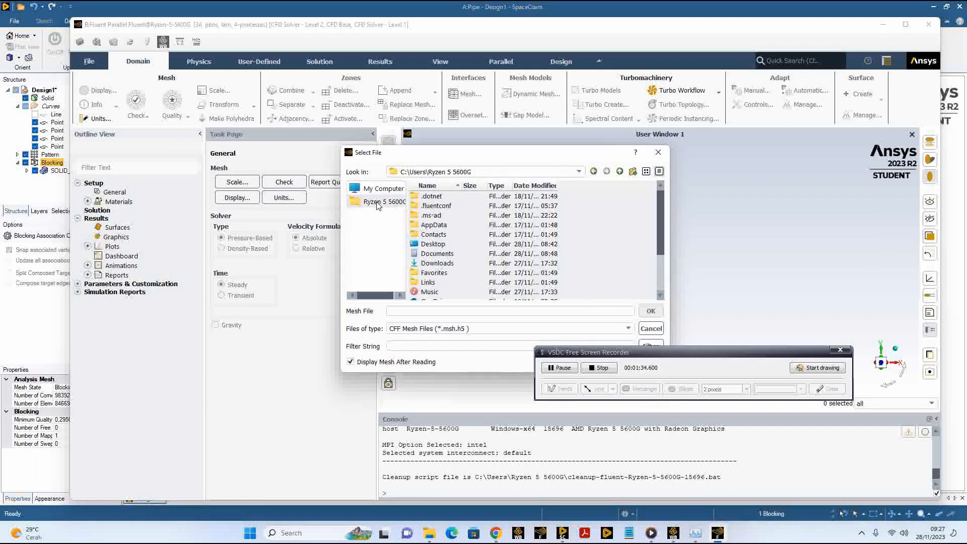
double_click(437, 253)
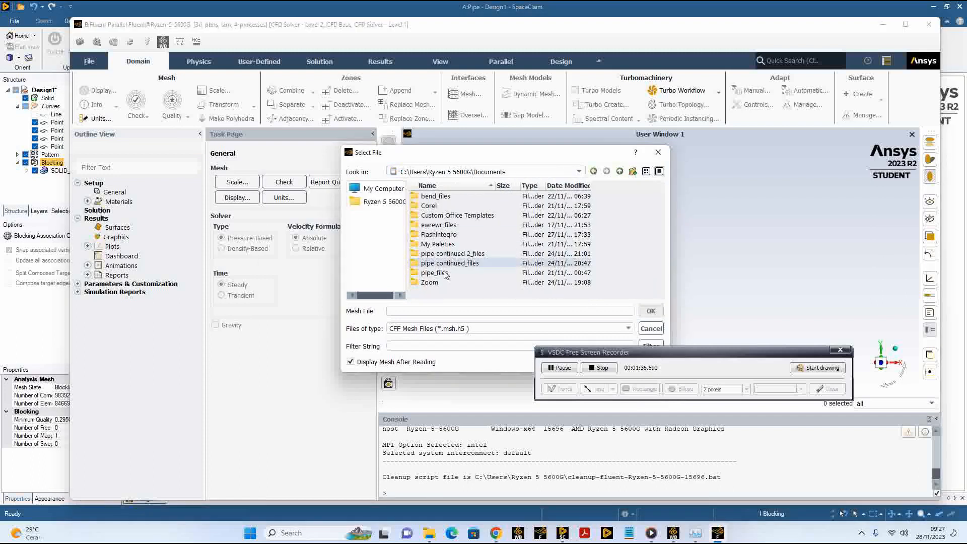
click(436, 329)
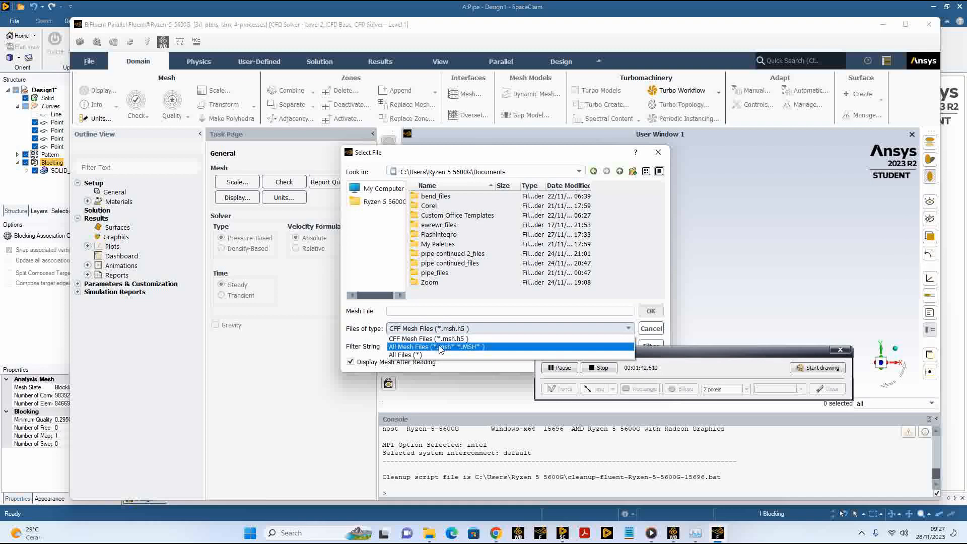
click(441, 348)
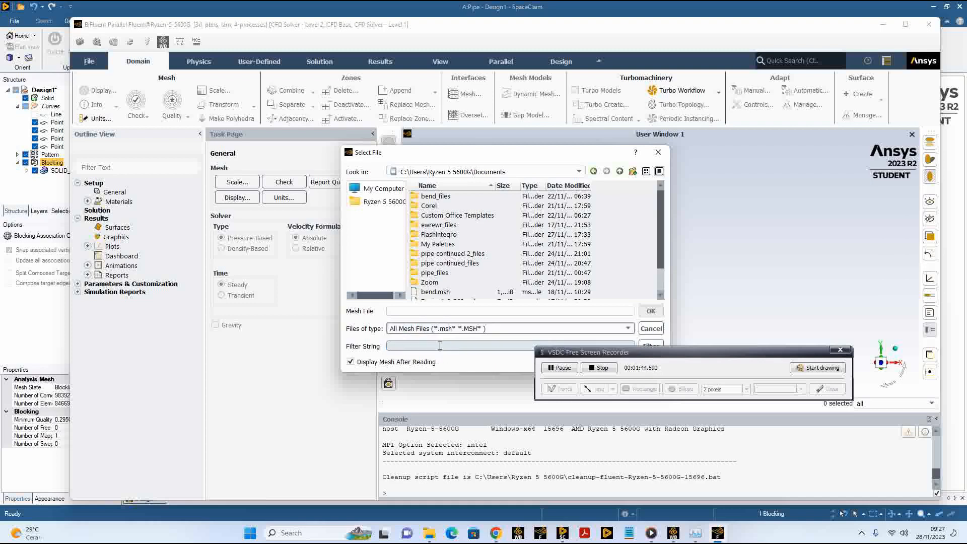
scroll(455, 292, down, 1)
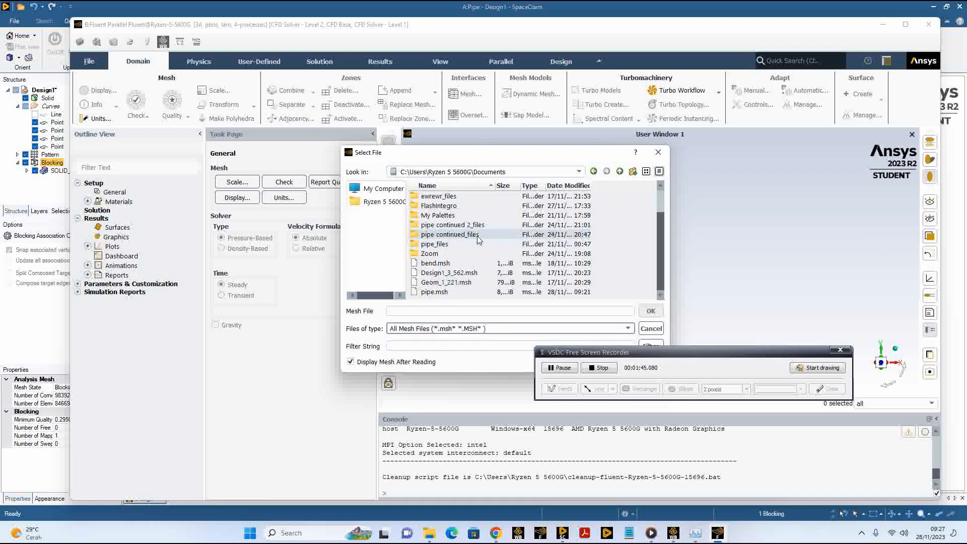
click(455, 297)
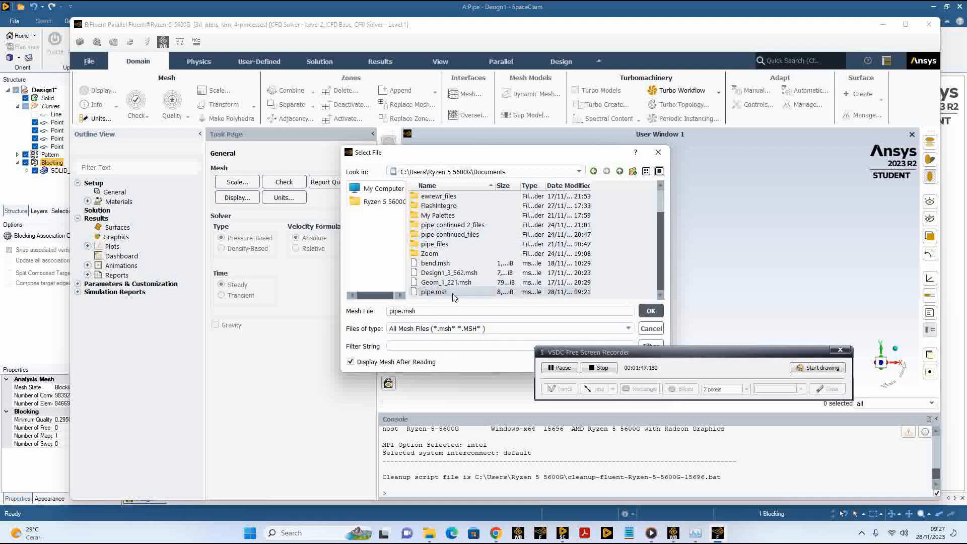
click(650, 312)
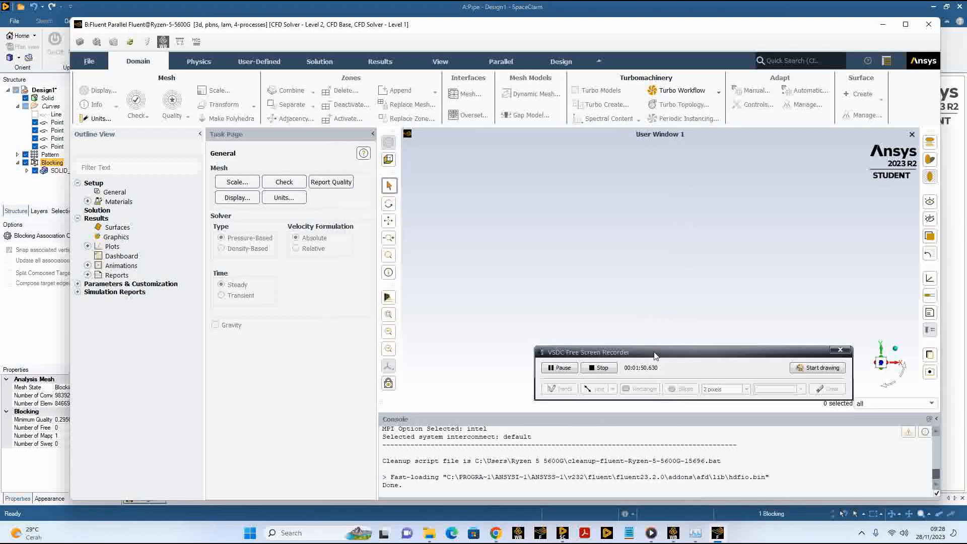
drag(654, 352, 697, 309)
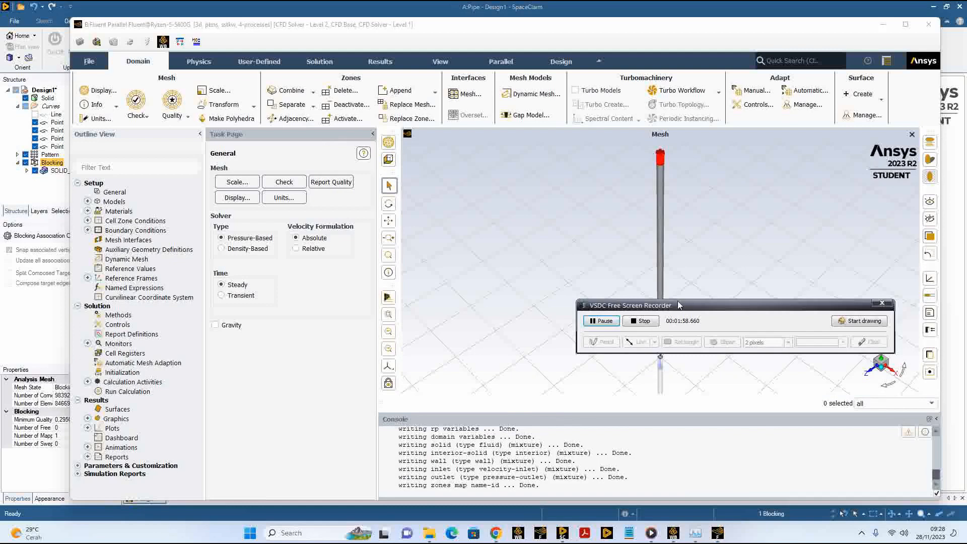
drag(676, 307, 712, 414)
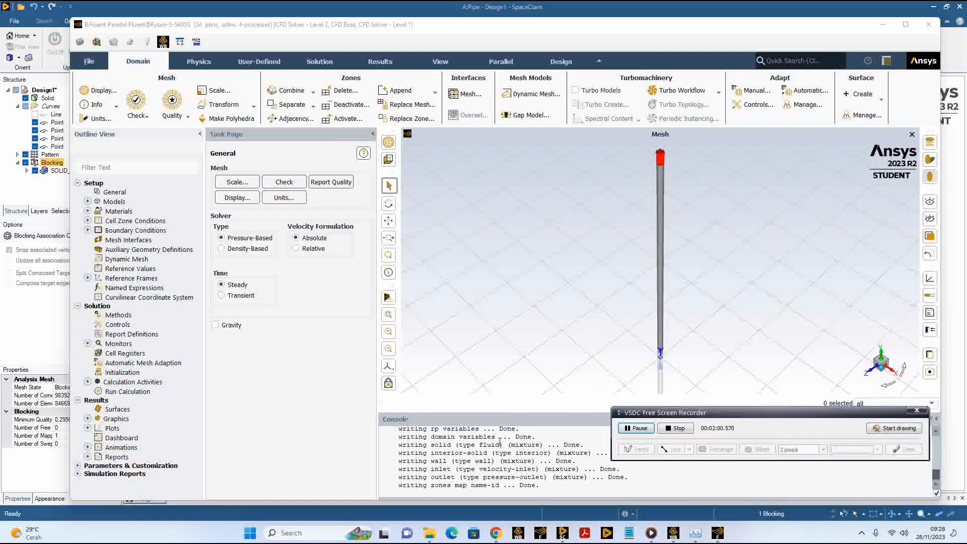
Step: Review the mesh import messages in the console and maximize the Fluent window
scroll(460, 433, up, 1)
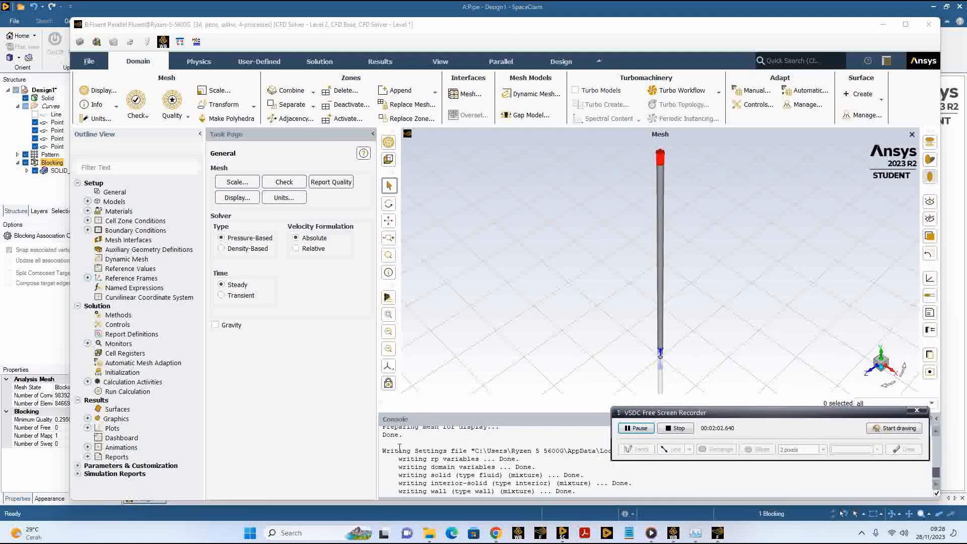
scroll(454, 454, down, 1)
scroll(471, 455, up, 1)
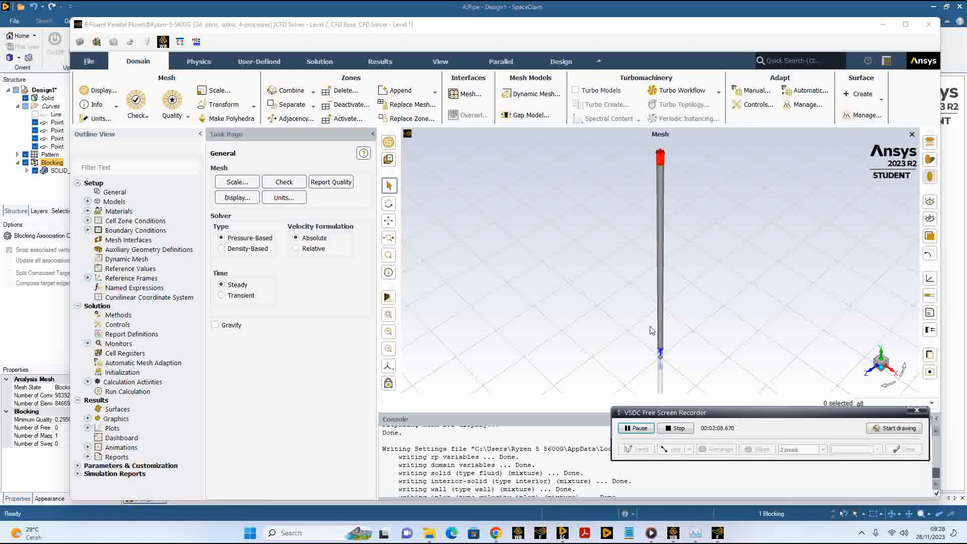
middle_drag(641, 329, 641, 321)
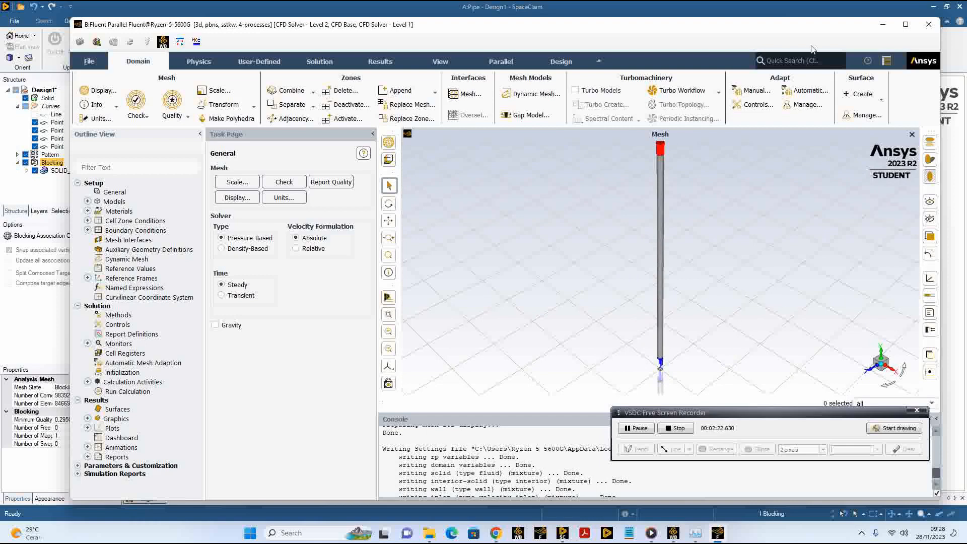
click(905, 26)
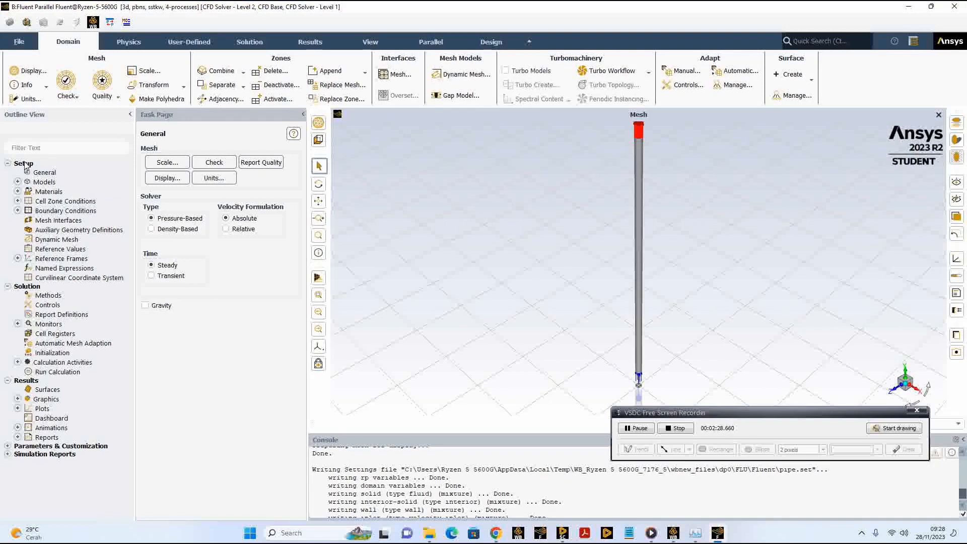
Step: Expand the boundary conditions and examine the pipe mesh up close at its inlet end
click(18, 211)
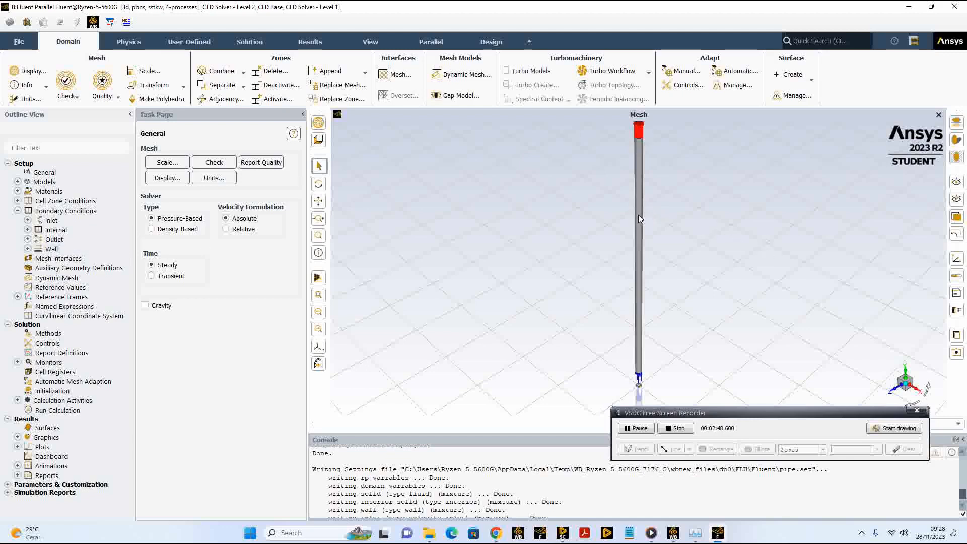
scroll(639, 214, up, 3)
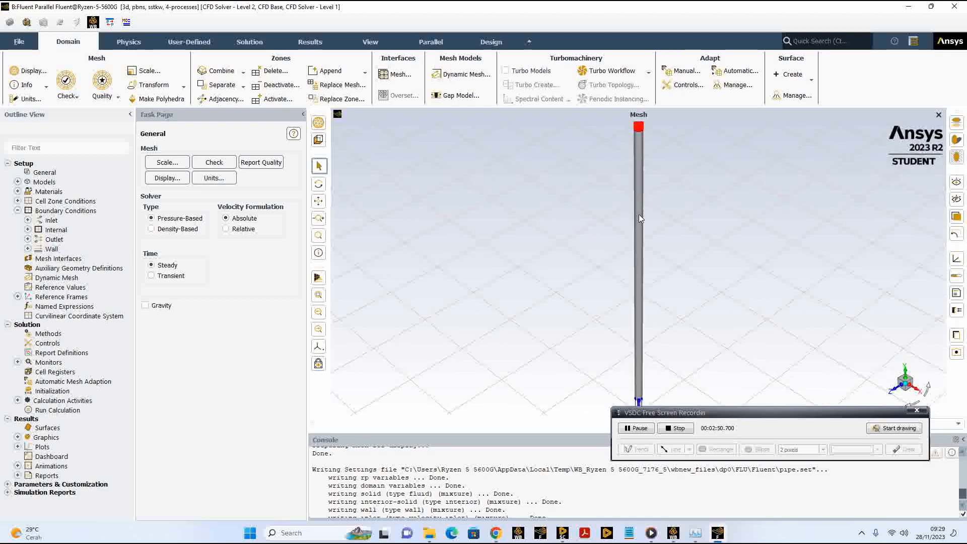
scroll(639, 215, down, 2)
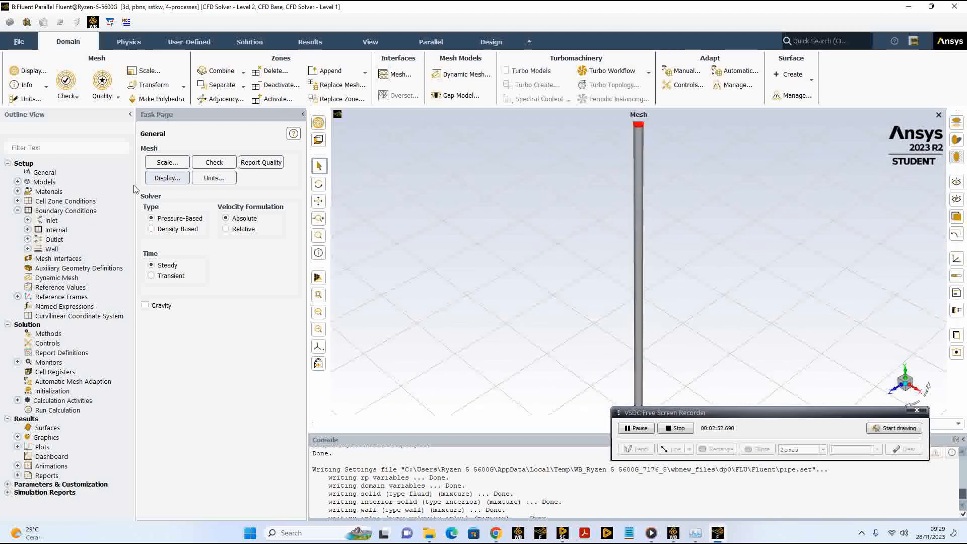
click(53, 231)
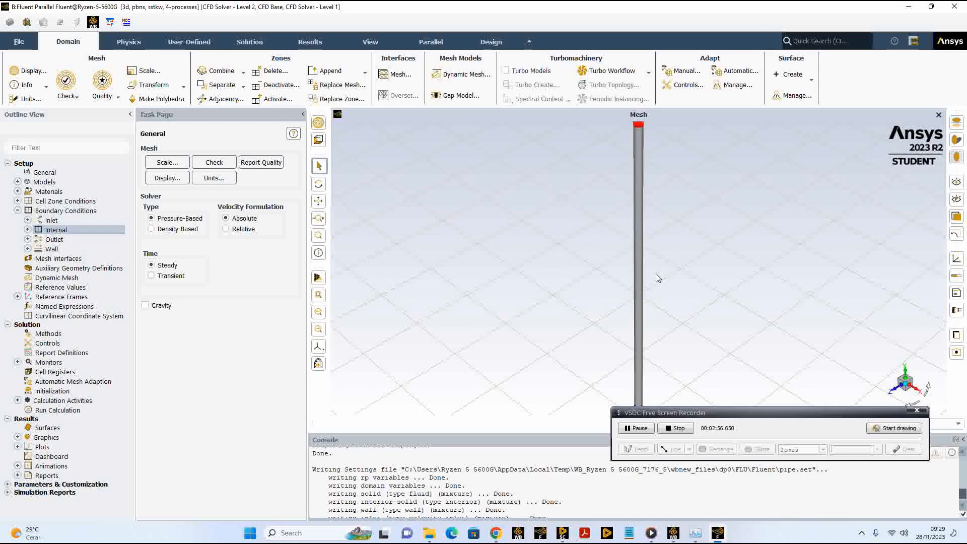
scroll(655, 275, up, 3)
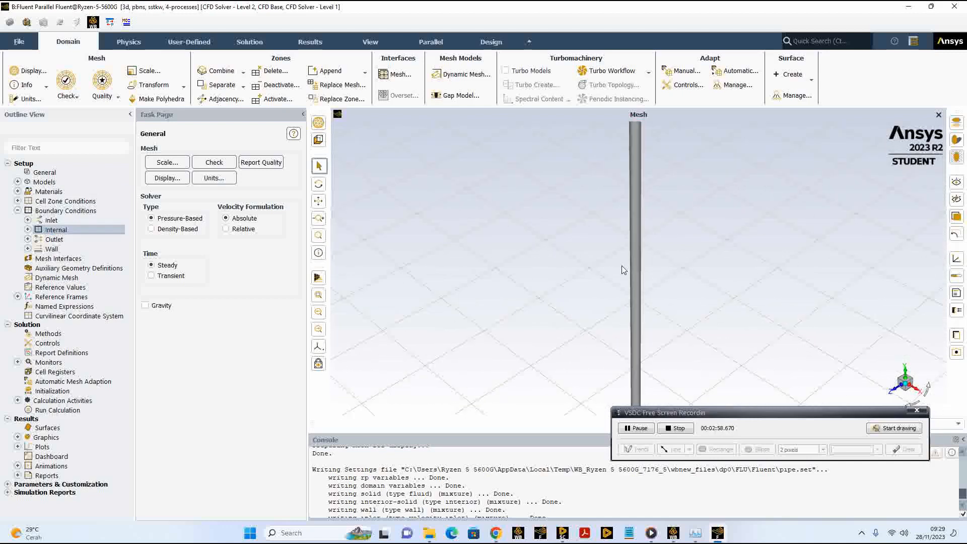
scroll(635, 258, up, 5)
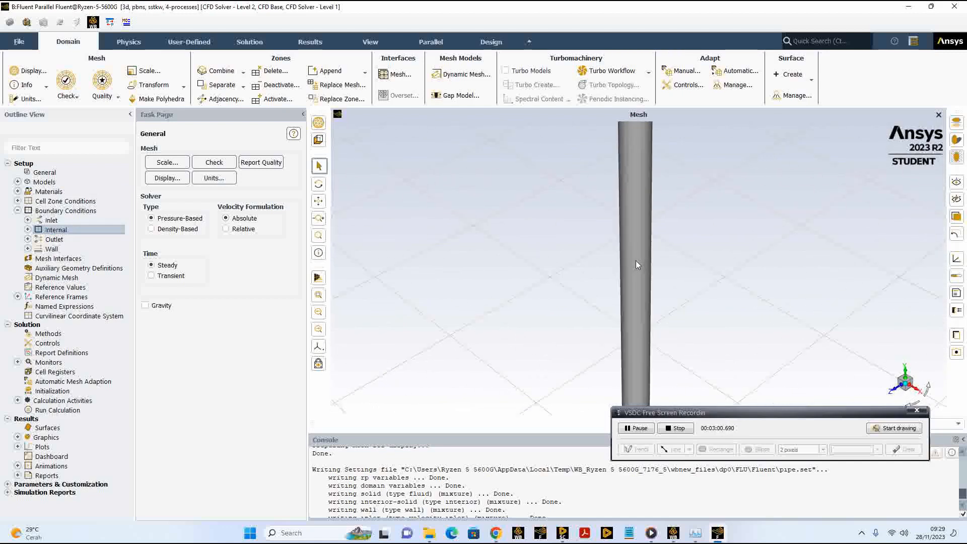
drag(671, 282, 666, 250)
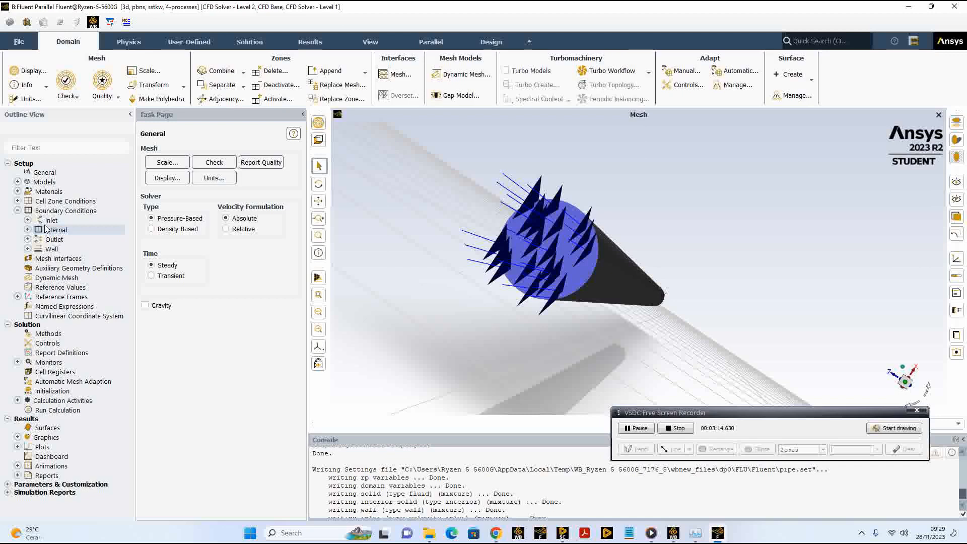
Step: Review the General solver settings, the list of physical models and the defined fluid materials
click(24, 164)
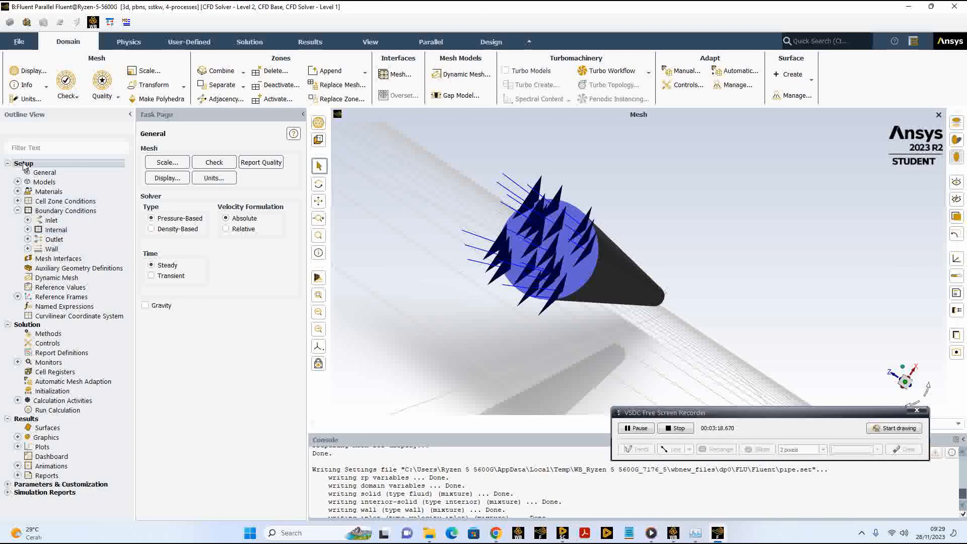
click(57, 174)
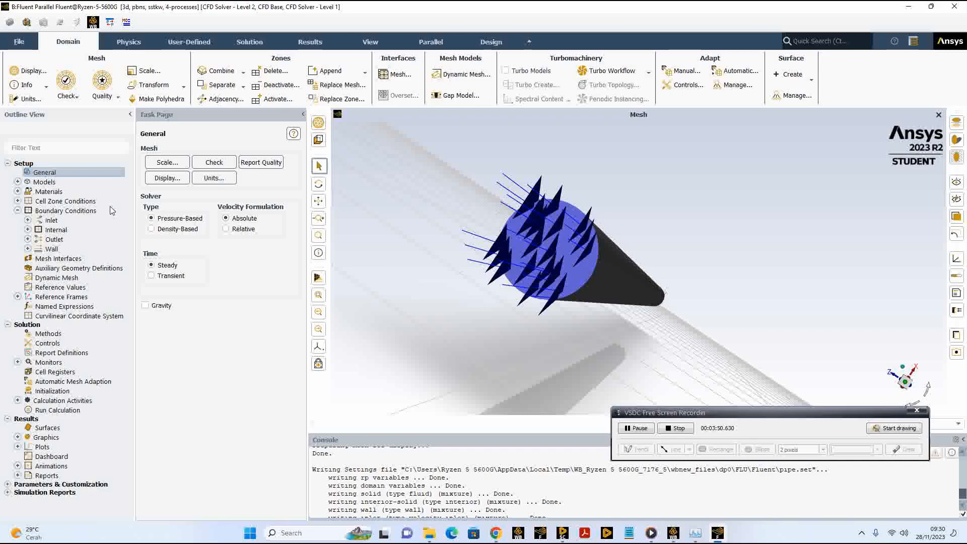
click(18, 182)
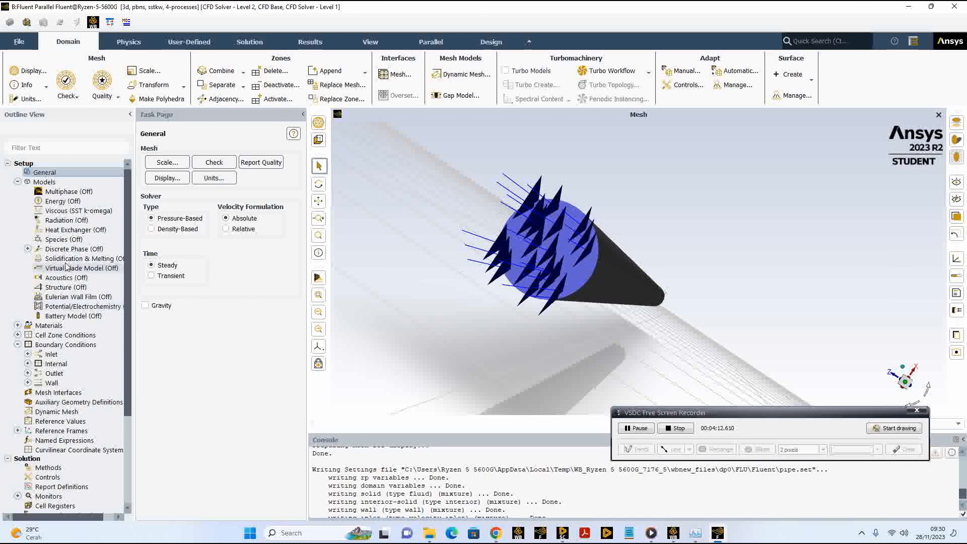
click(17, 326)
click(27, 335)
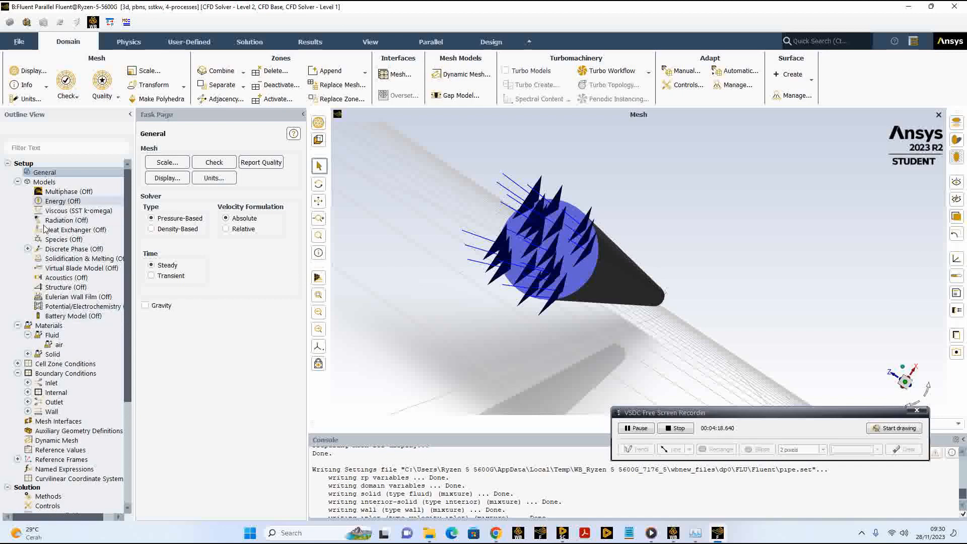
Step: Copy the fluid water-liquid (h2o<l>) from the Fluent Database into the case materials
double_click(56, 325)
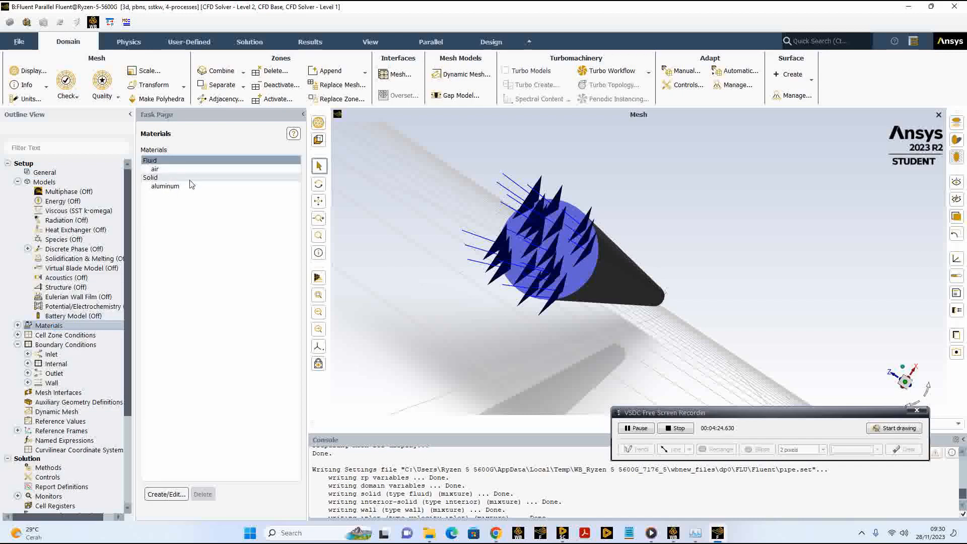
click(166, 495)
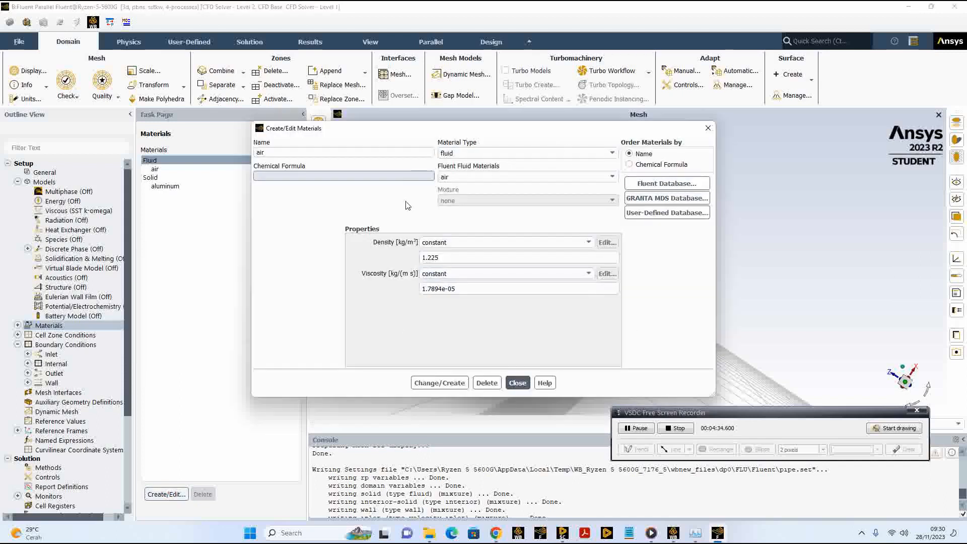
click(683, 185)
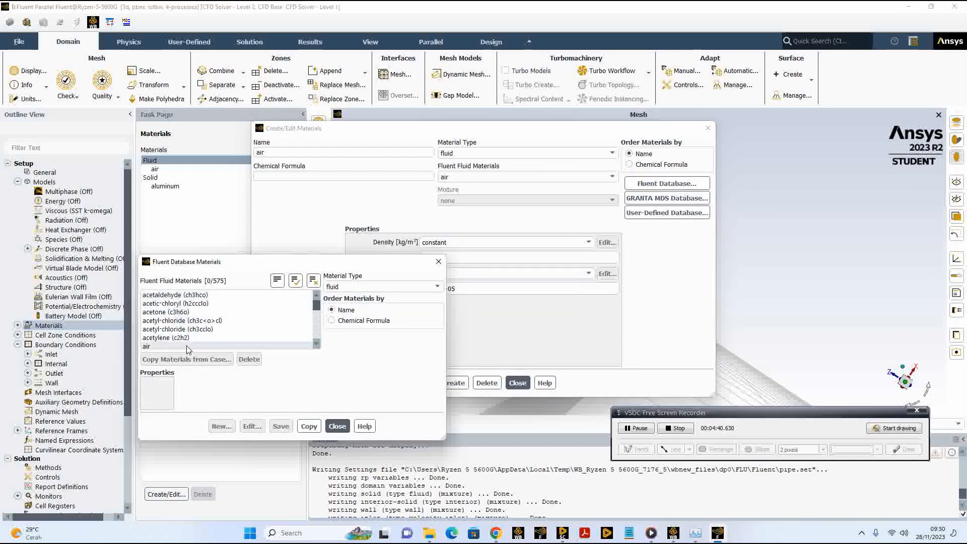
drag(317, 305, 317, 341)
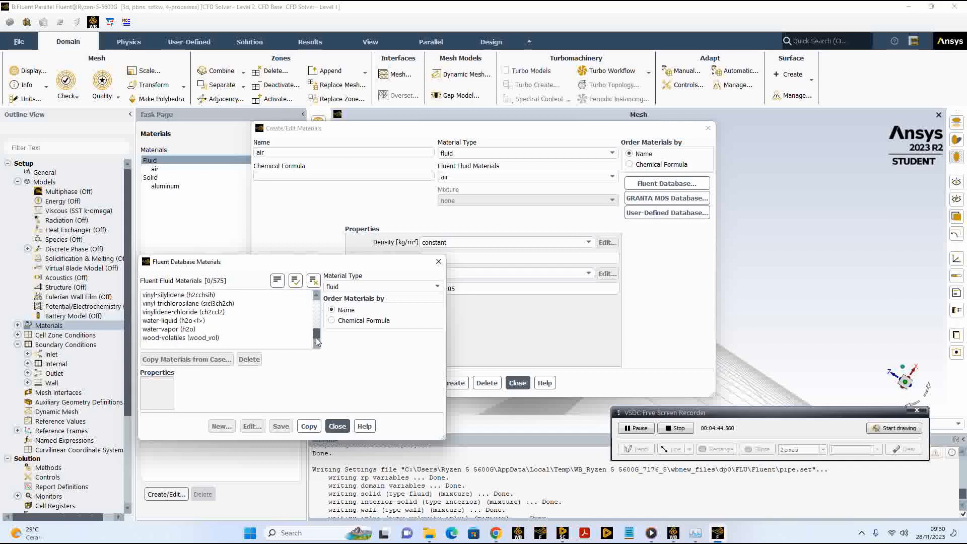
click(174, 320)
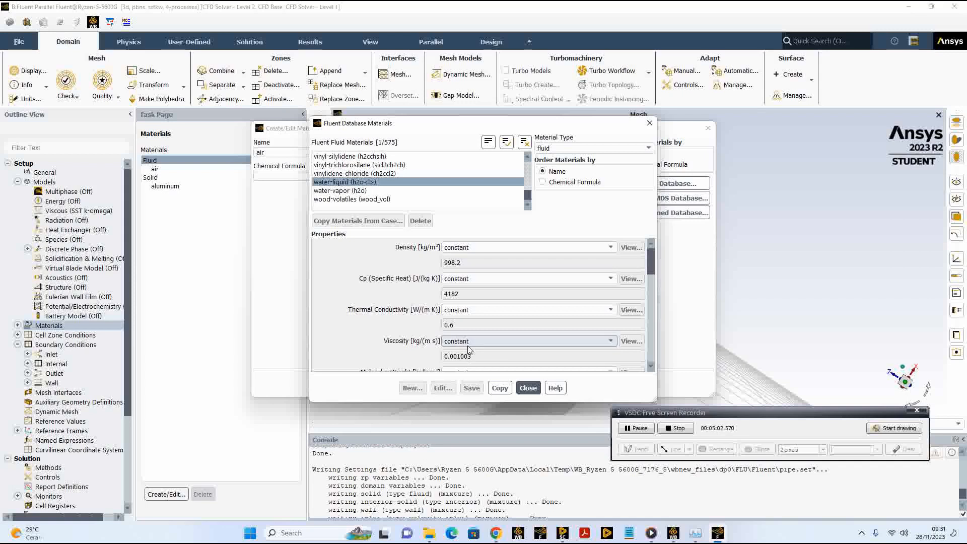
click(500, 390)
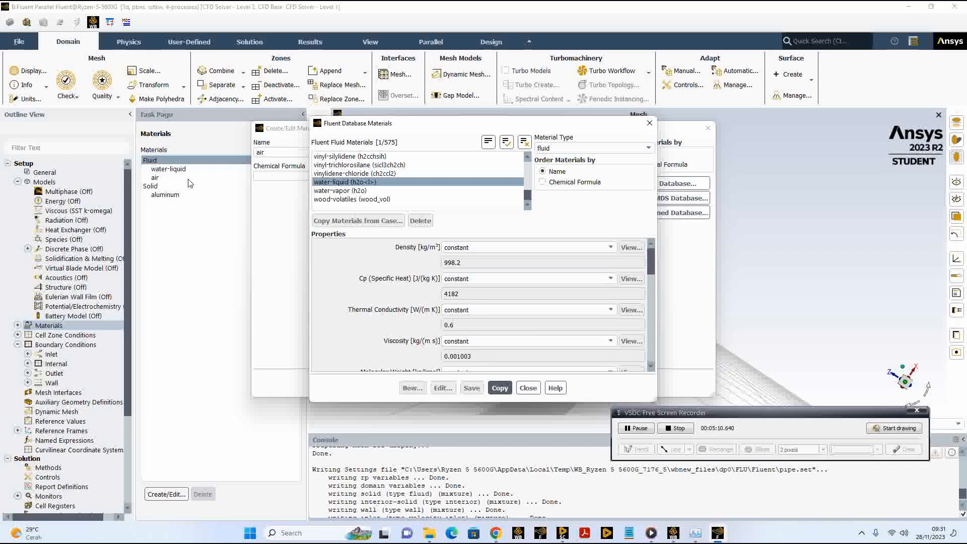
click(528, 388)
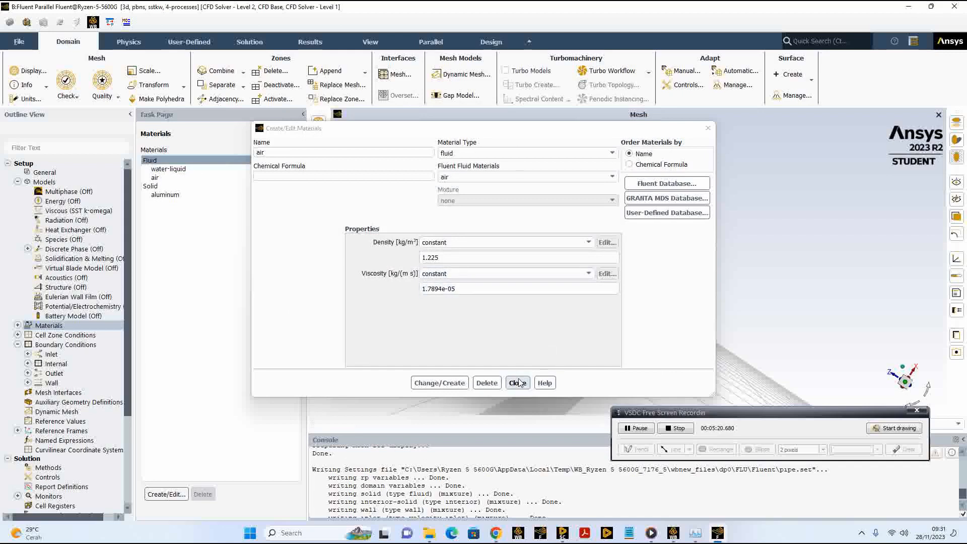
click(518, 382)
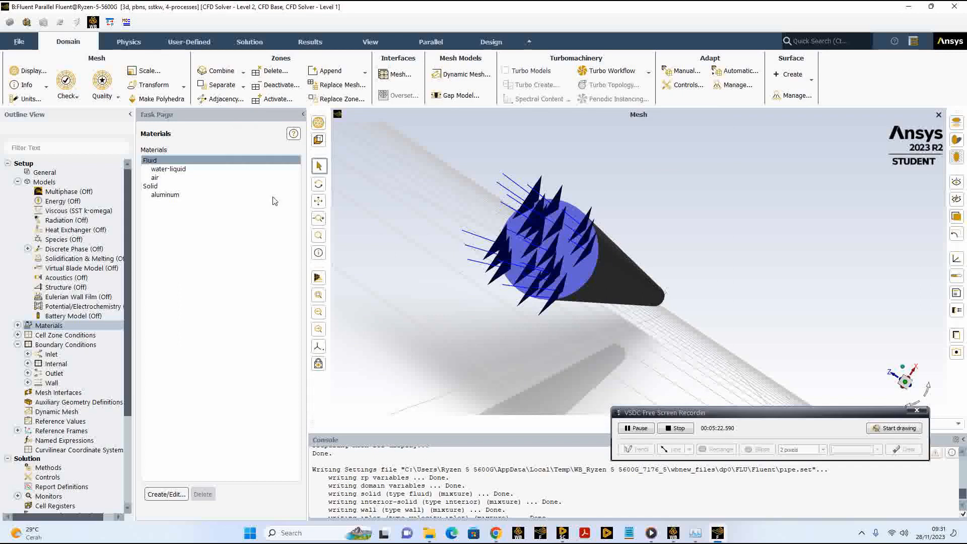
Step: Examine the density and viscosity of the water-liquid material
click(172, 167)
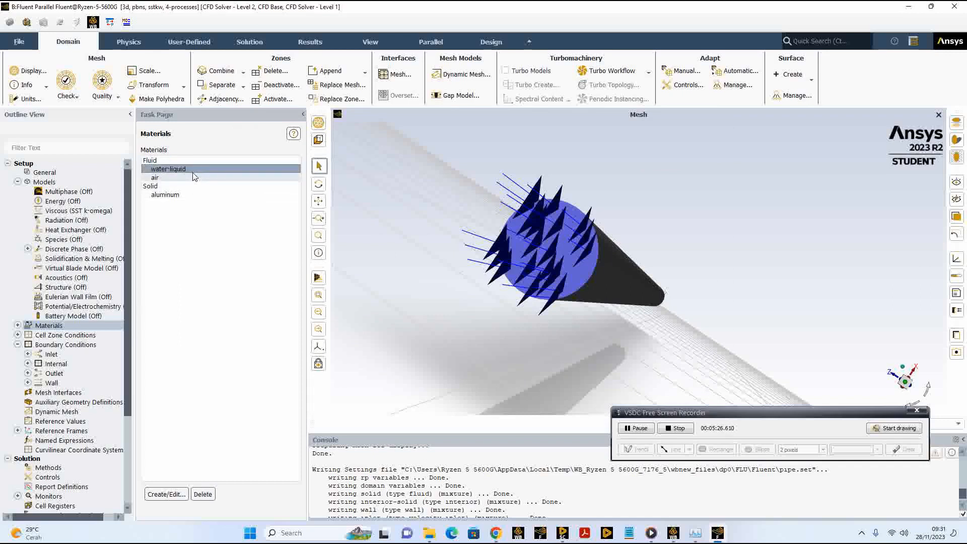
click(166, 494)
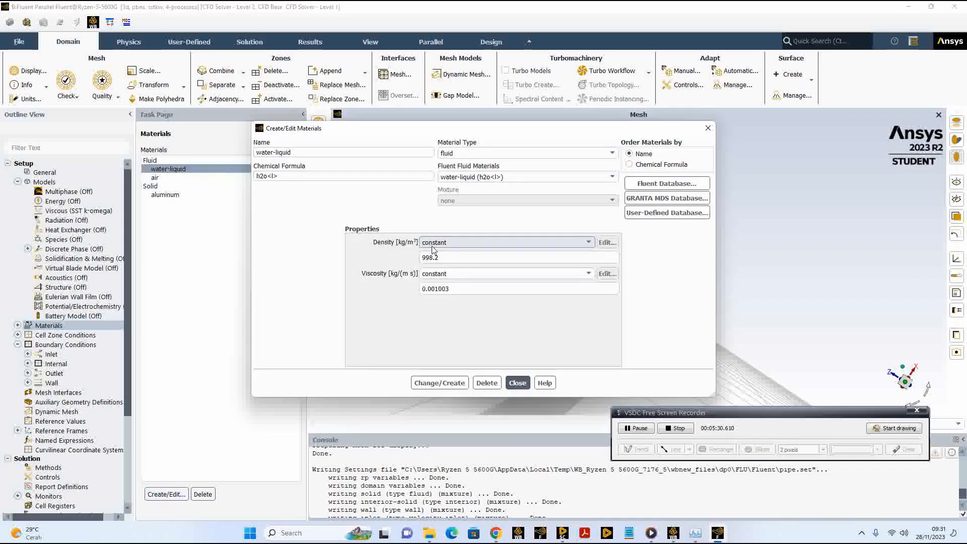
click(517, 383)
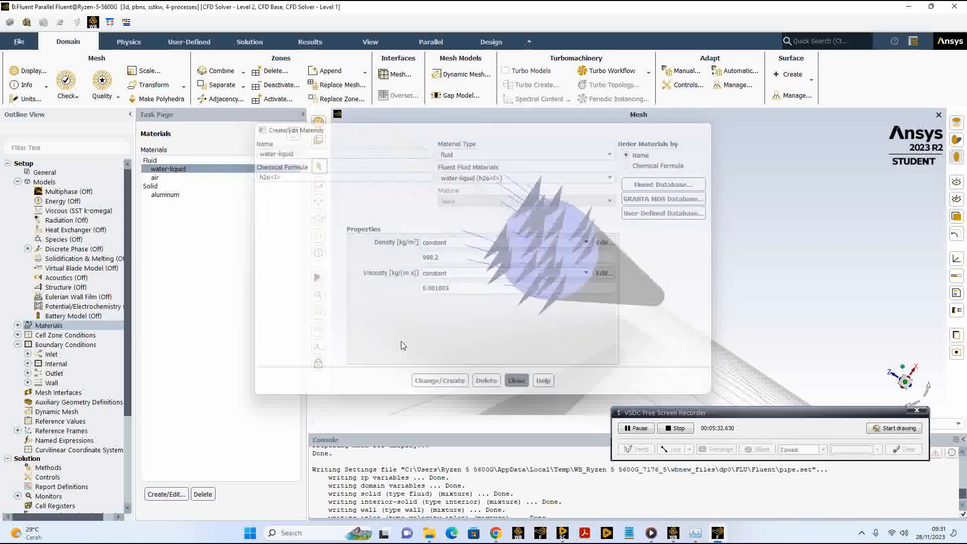
click(176, 170)
click(166, 494)
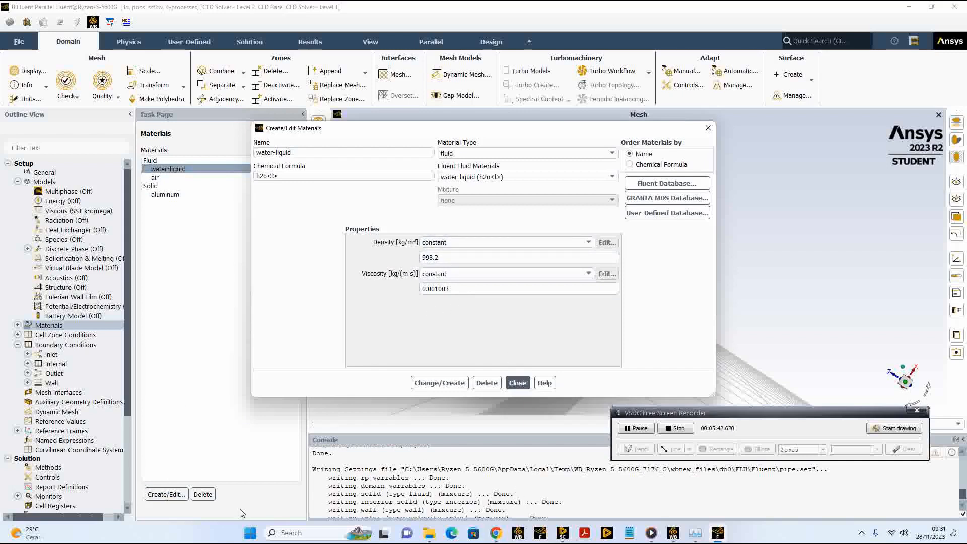
Step: Switch to the pipe presentation in PowerPoint and insert the built-in Area of Circle equation on the slide
click(250, 535)
click(639, 428)
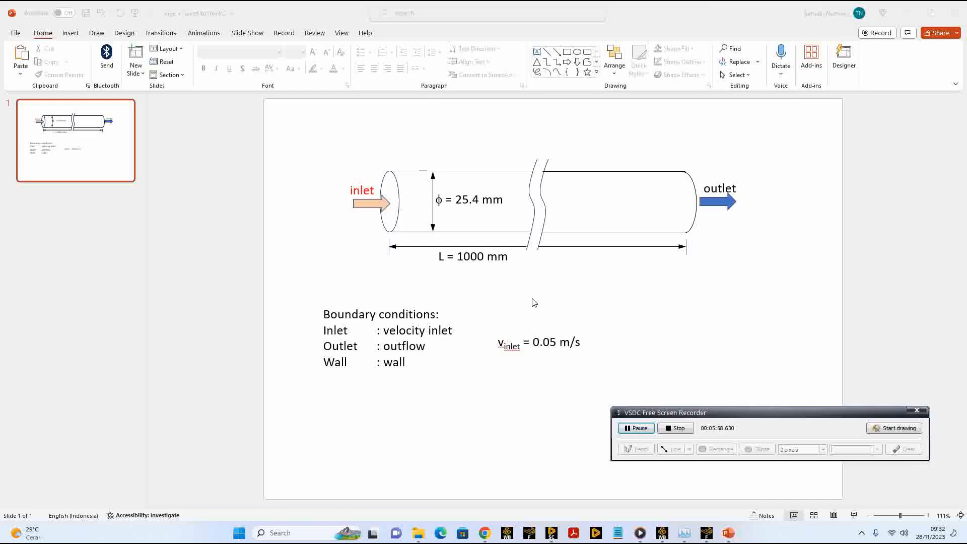
click(70, 34)
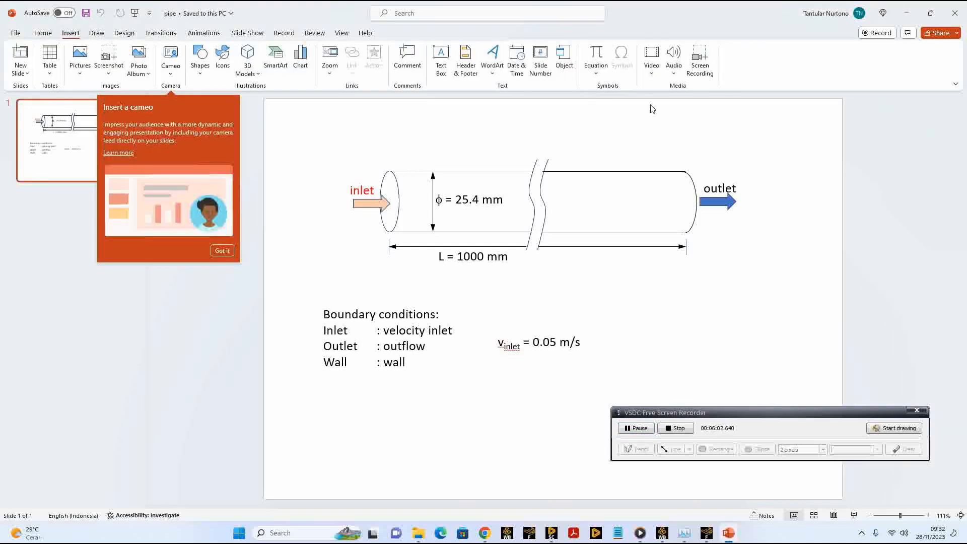
click(596, 73)
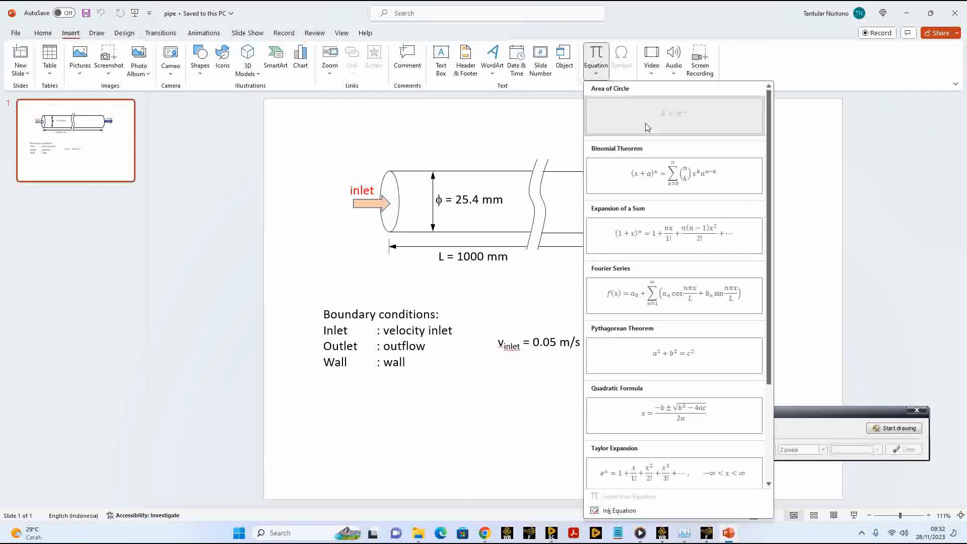
click(645, 123)
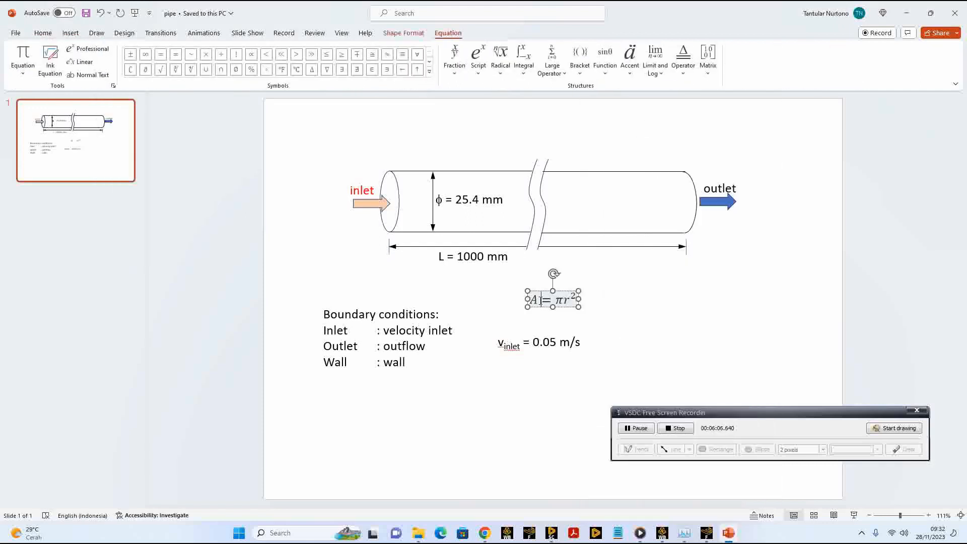
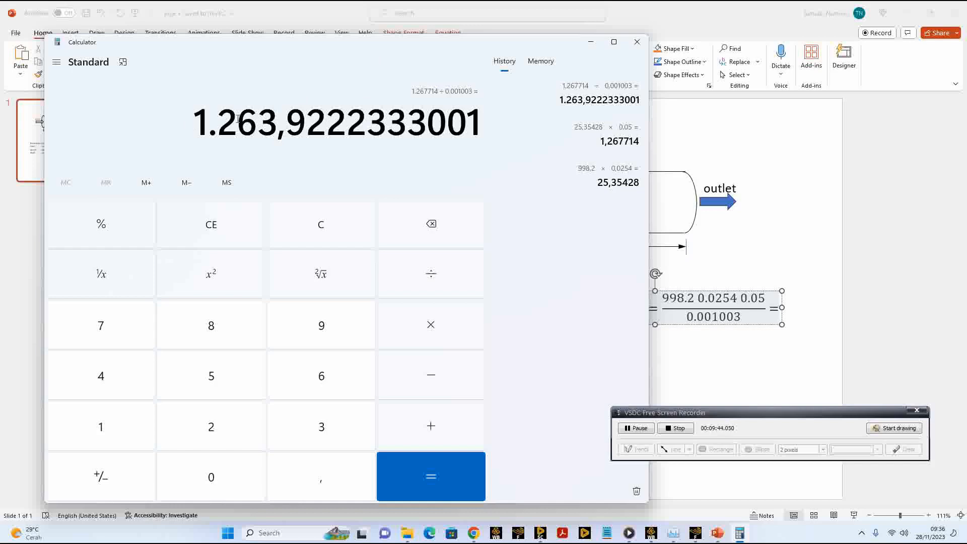
Step: Copy 1.263,9 from the calculator result and append it to the end of the Reynolds number equation on the PowerPoint slide
drag(200, 116, 302, 116)
key(ctrl+c)
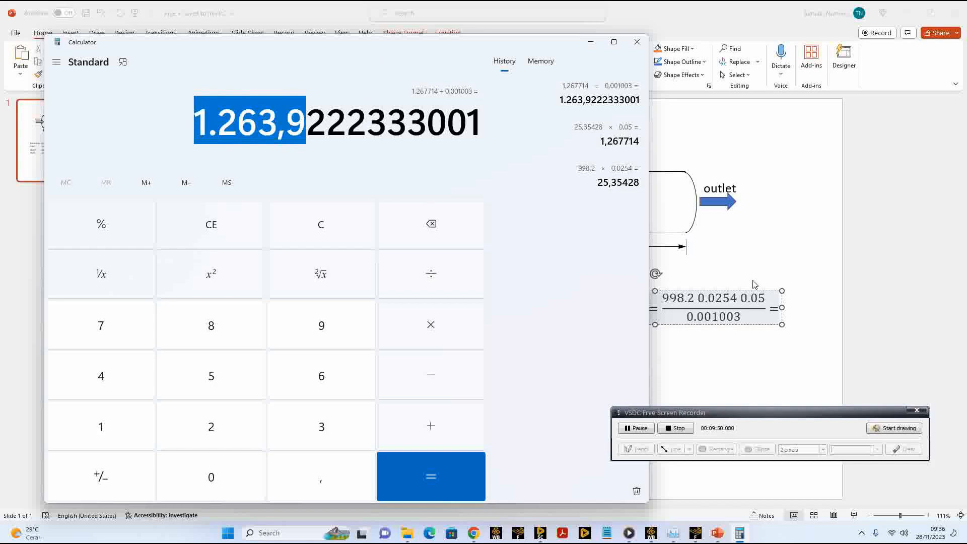
click(768, 307)
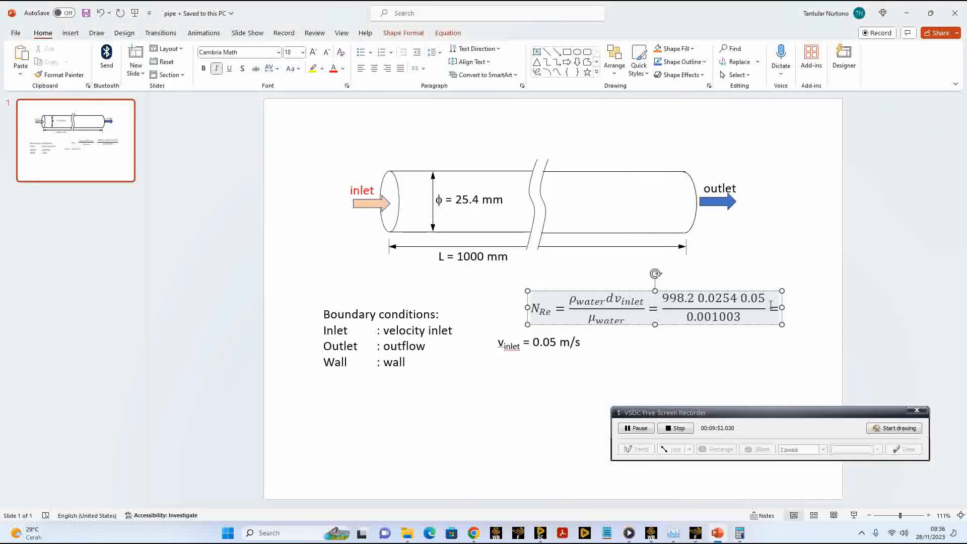
key(ctrl+v)
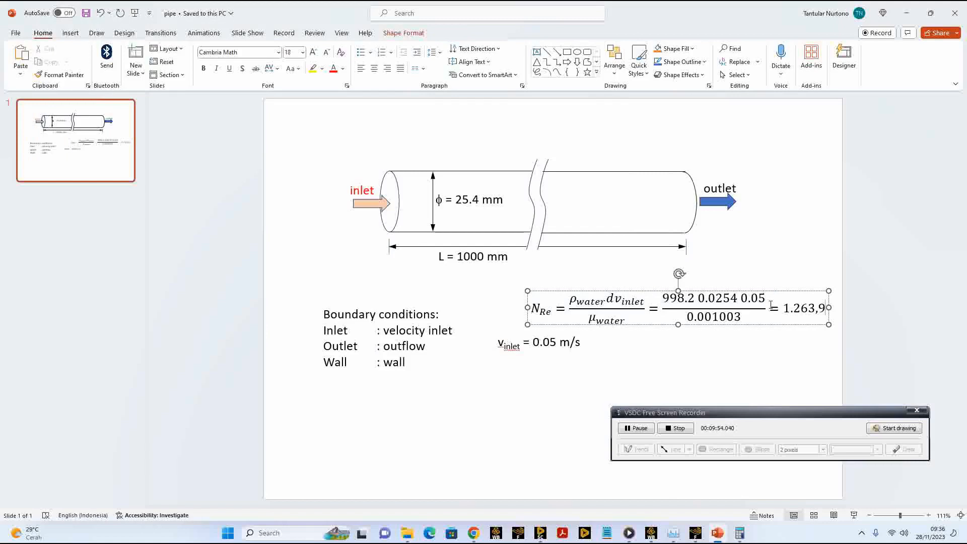
Step: Move the Reynolds number equation below the inlet velocity line and save the presentation
drag(628, 323, 618, 388)
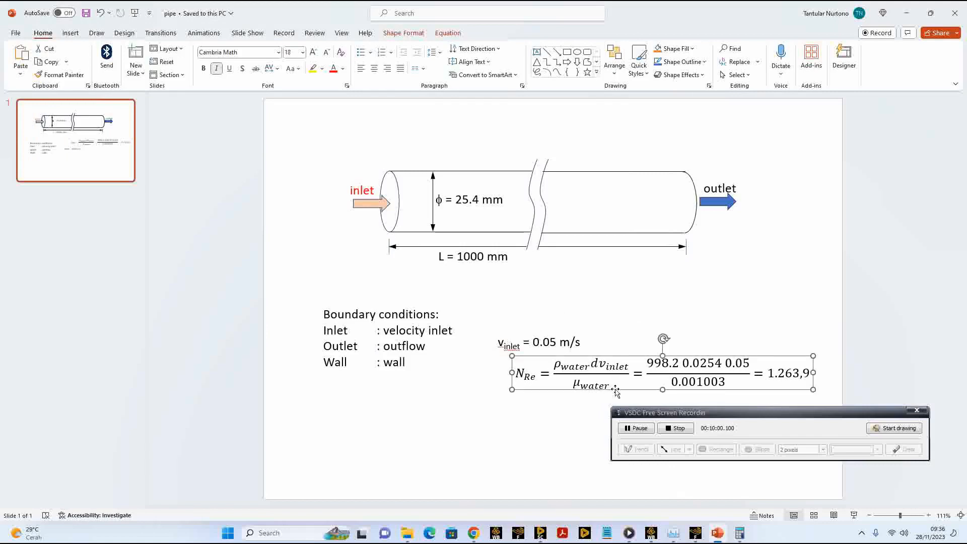
click(649, 322)
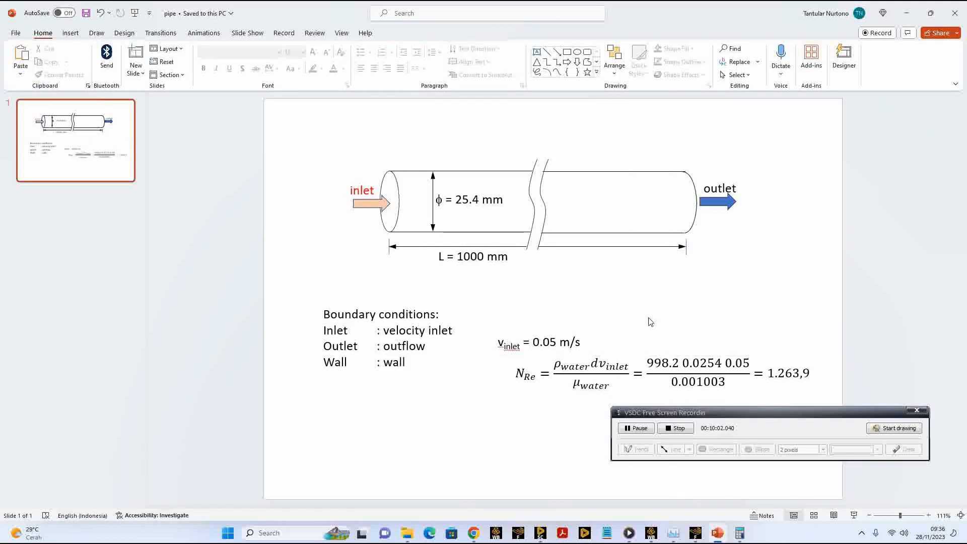
click(87, 15)
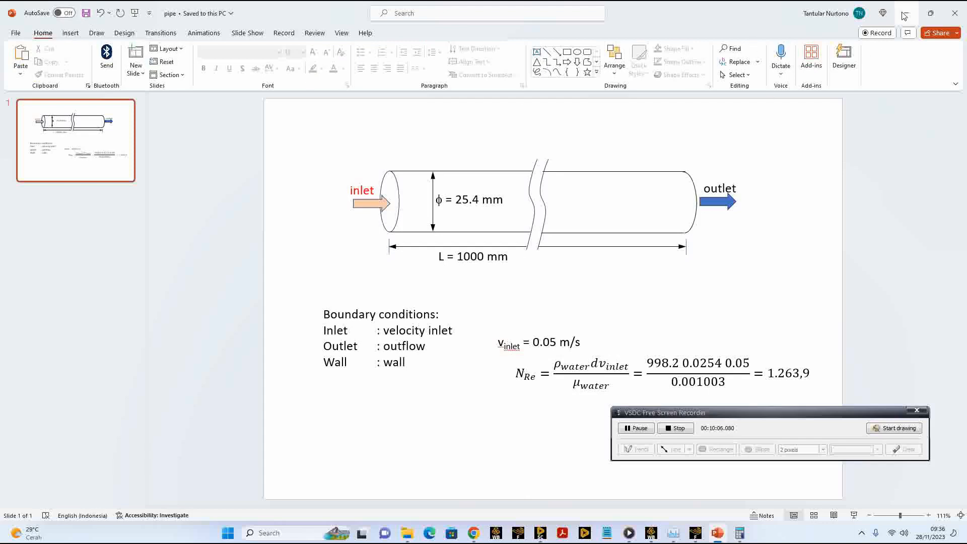
Step: Switch back to Fluent, clearing the calculator away, and set the viscous model to Laminar
click(905, 14)
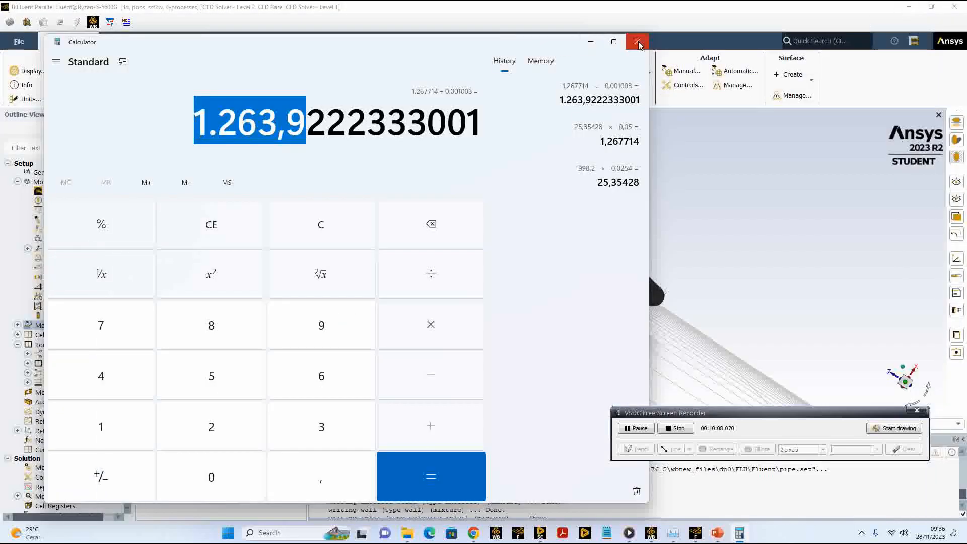
click(589, 44)
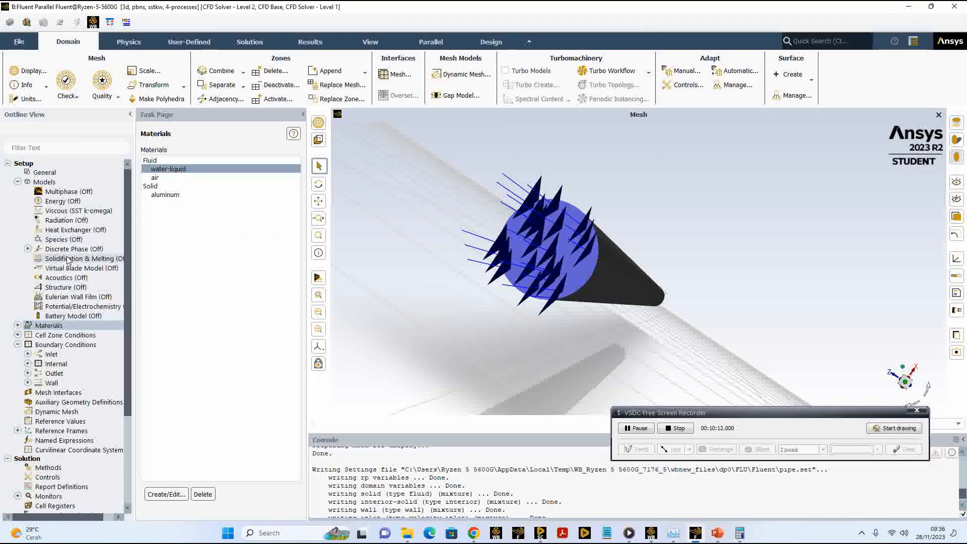
click(44, 181)
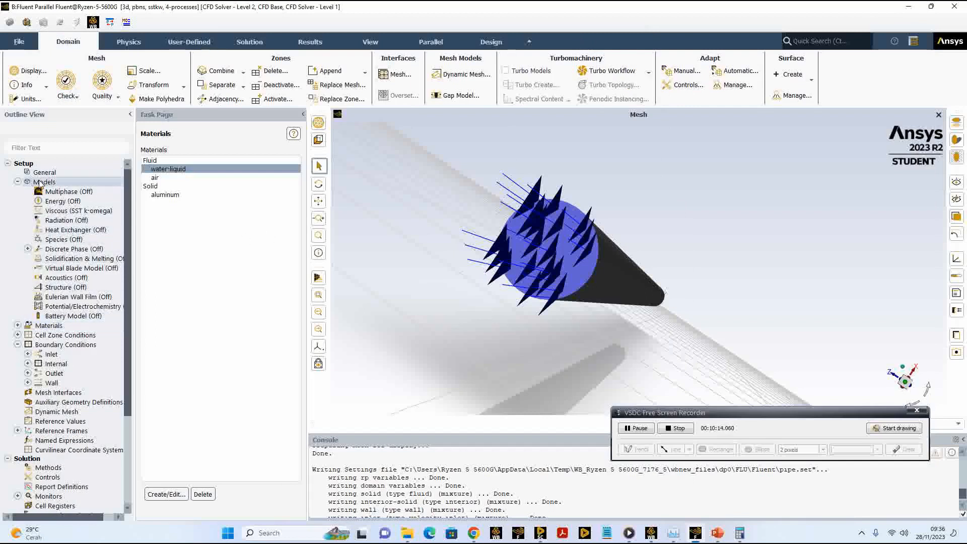
click(18, 182)
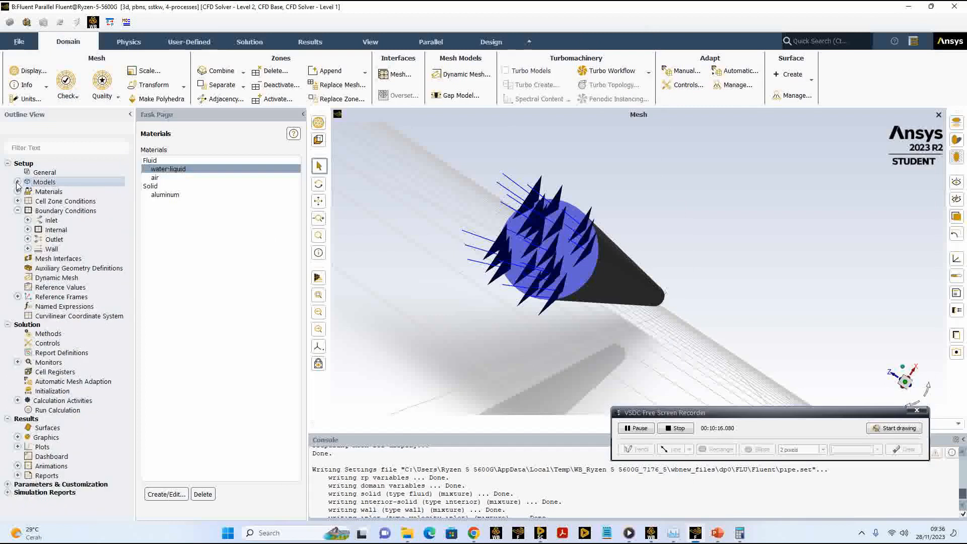
click(18, 182)
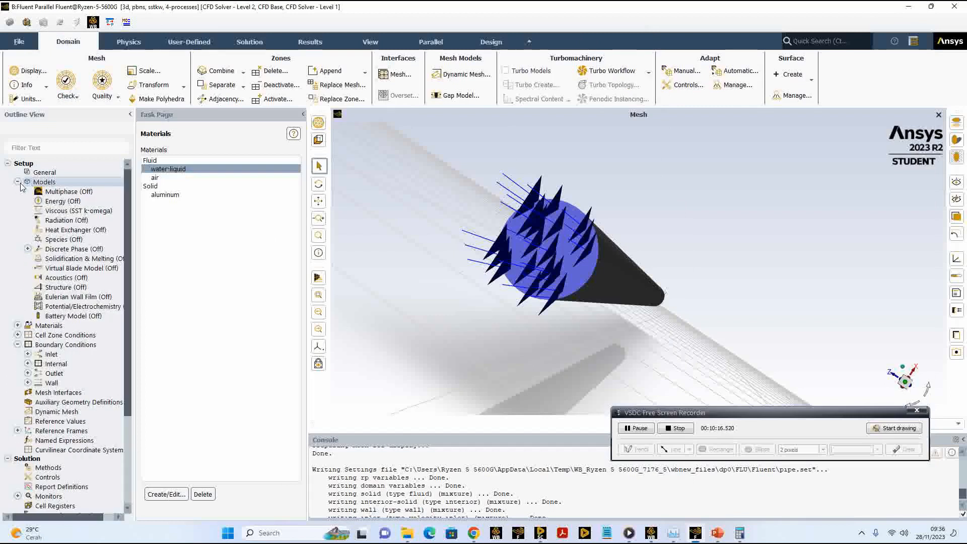
double_click(56, 212)
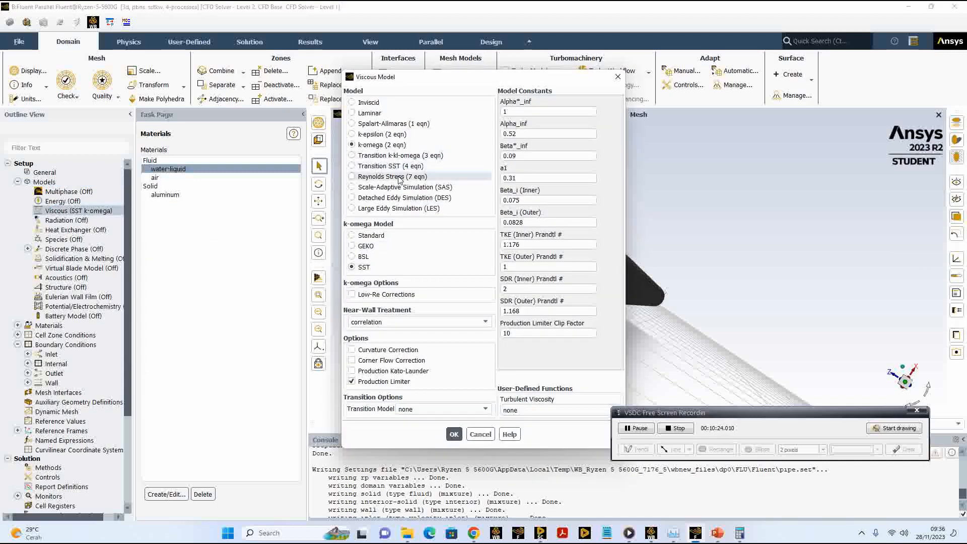
click(370, 115)
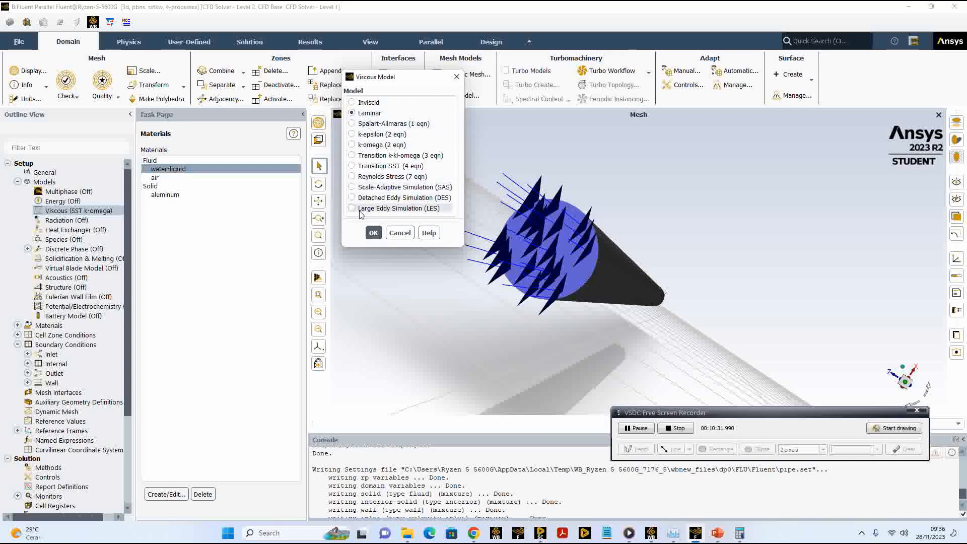
click(372, 233)
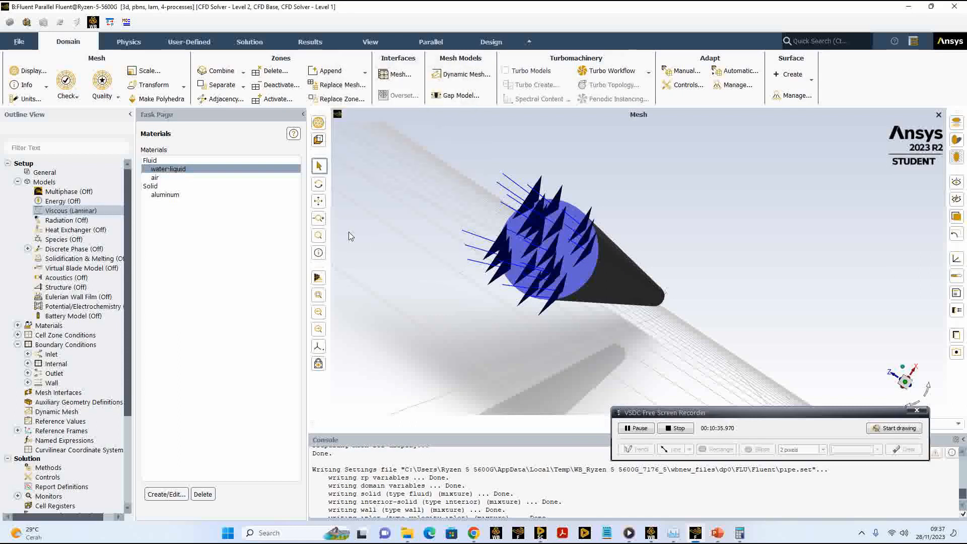
Step: Collapse the list of models, show the cell zone conditions and select the solid zone
click(18, 182)
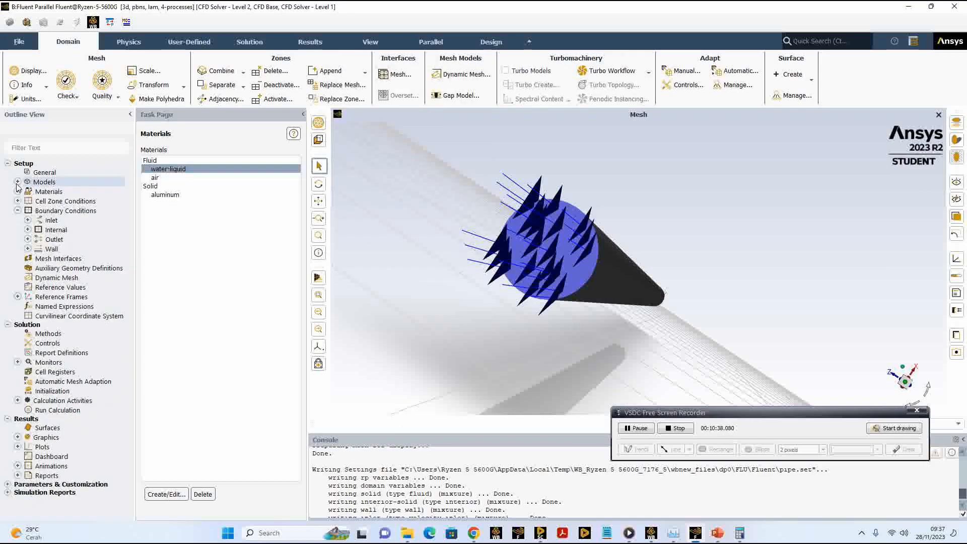
click(18, 201)
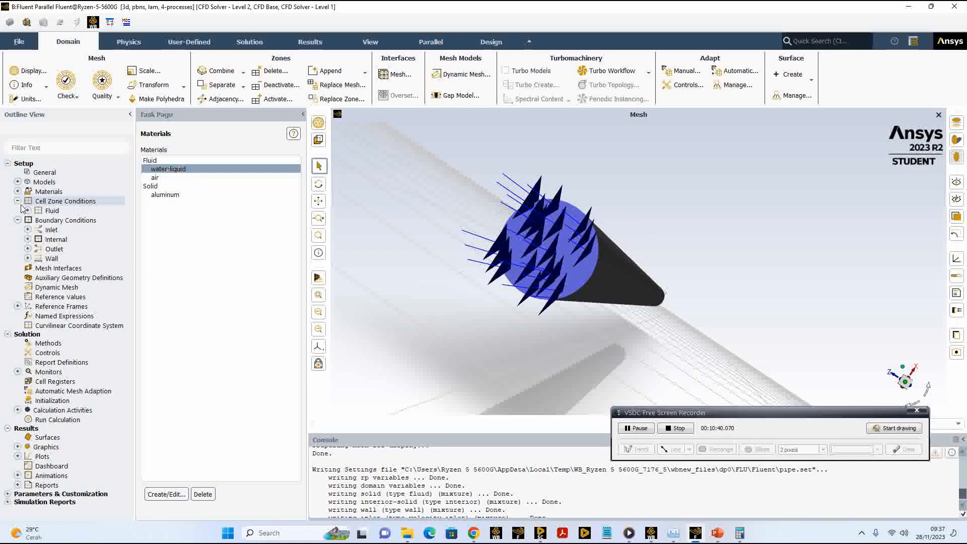
click(28, 211)
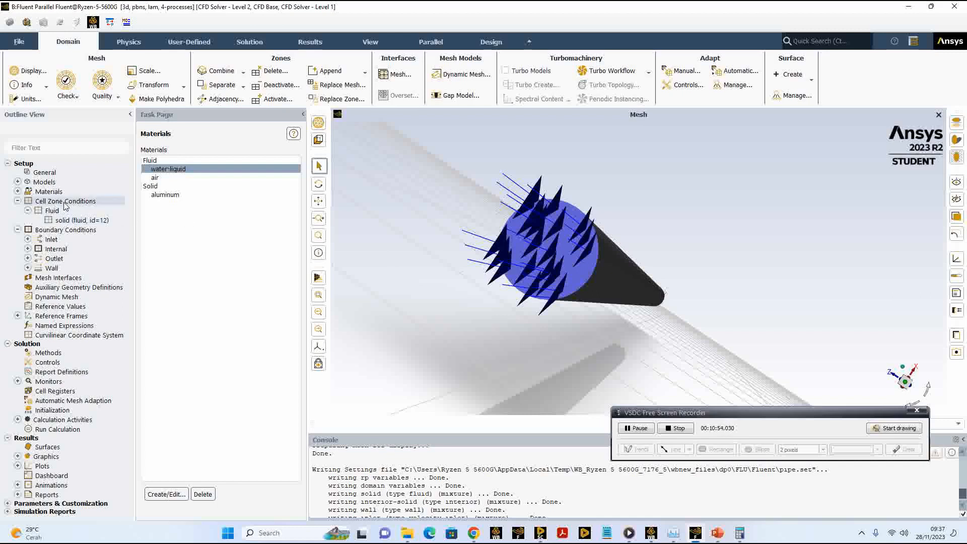
double_click(88, 202)
click(155, 169)
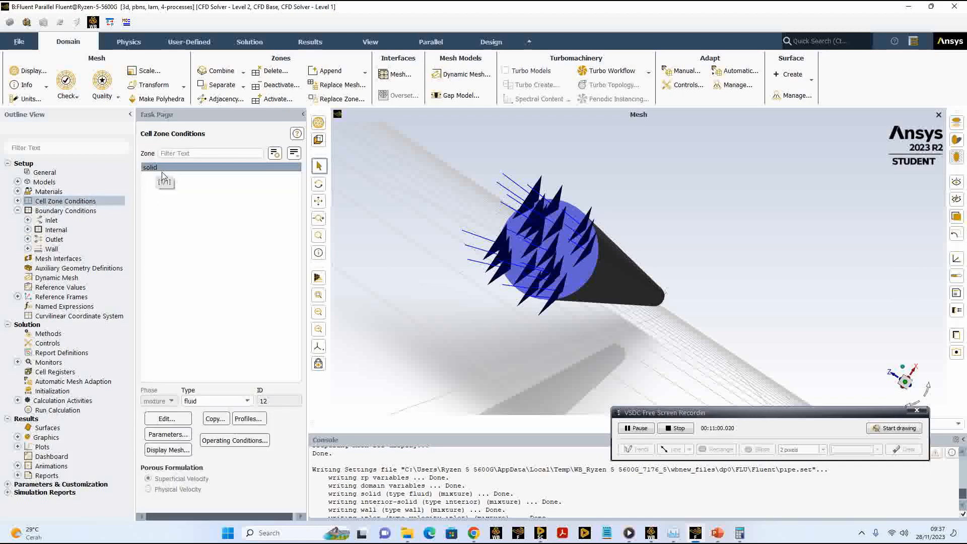
Step: Shrink the Fluent window to reveal the SpaceClaim structure tree, open the solid zone's settings, and maximize Fluent again
click(931, 6)
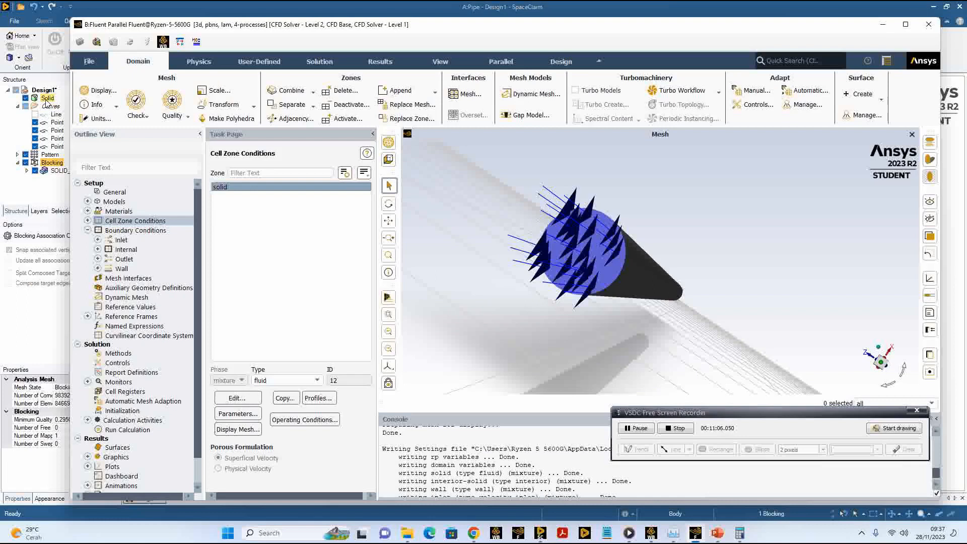
drag(459, 31, 452, 31)
click(224, 189)
click(224, 189)
click(233, 400)
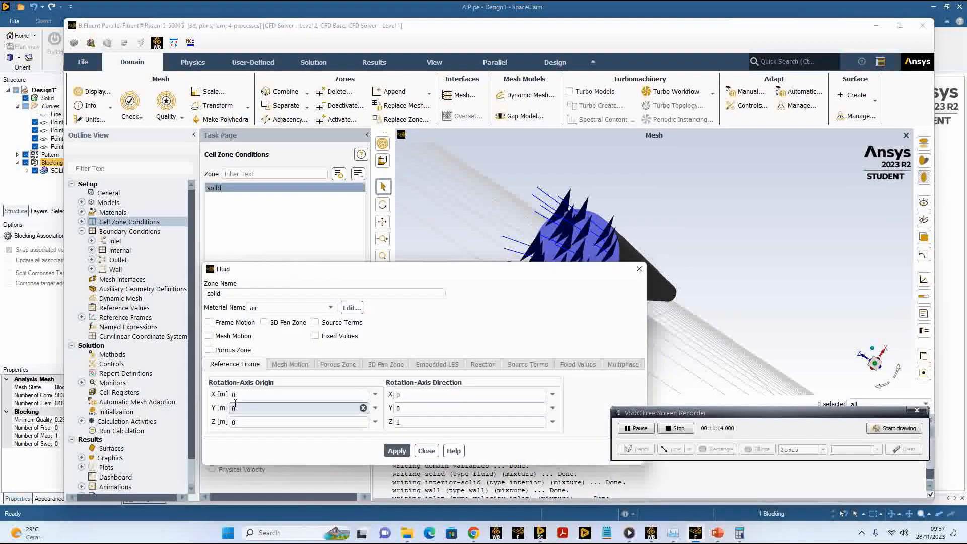
click(898, 27)
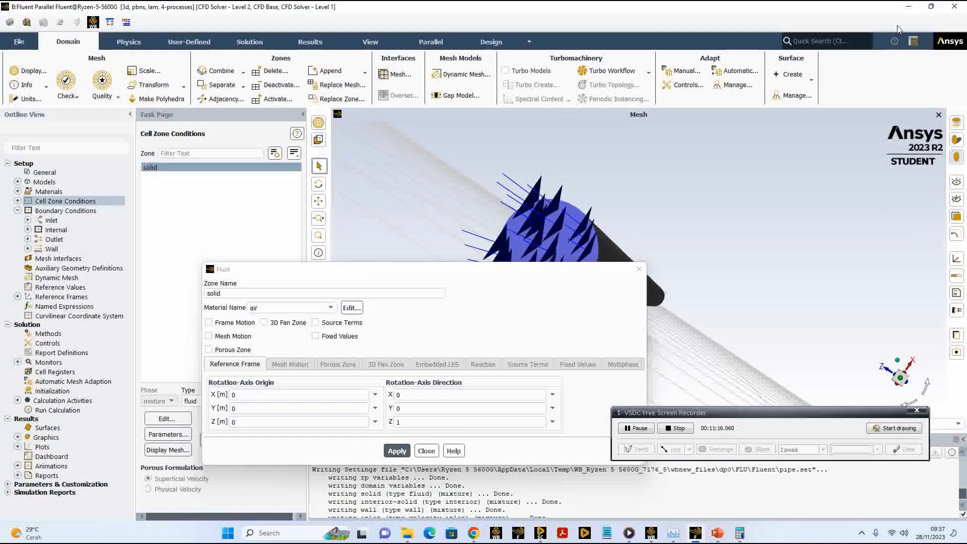
Step: Rename the solid cell zone as fluid and assign water-liquid as its material
drag(353, 267, 424, 154)
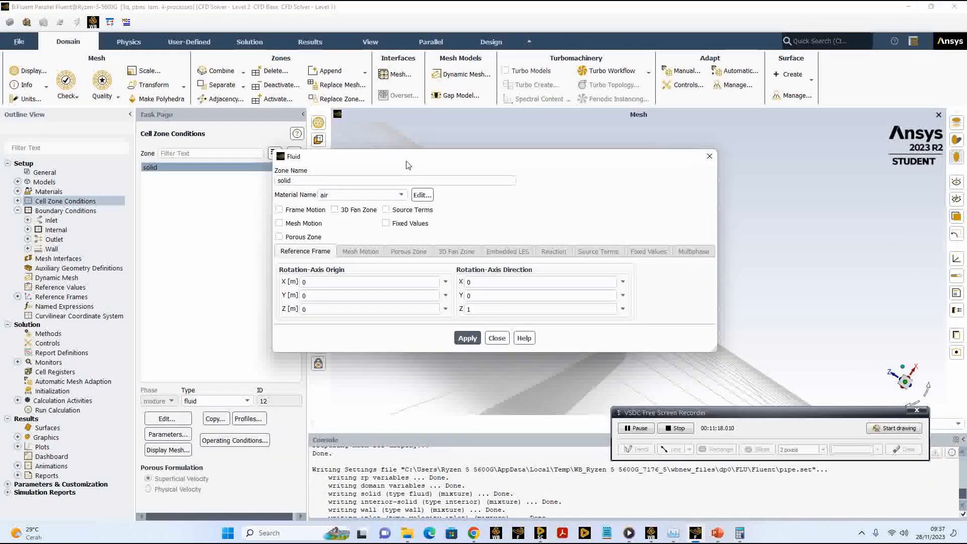
double_click(276, 181)
text(flu)
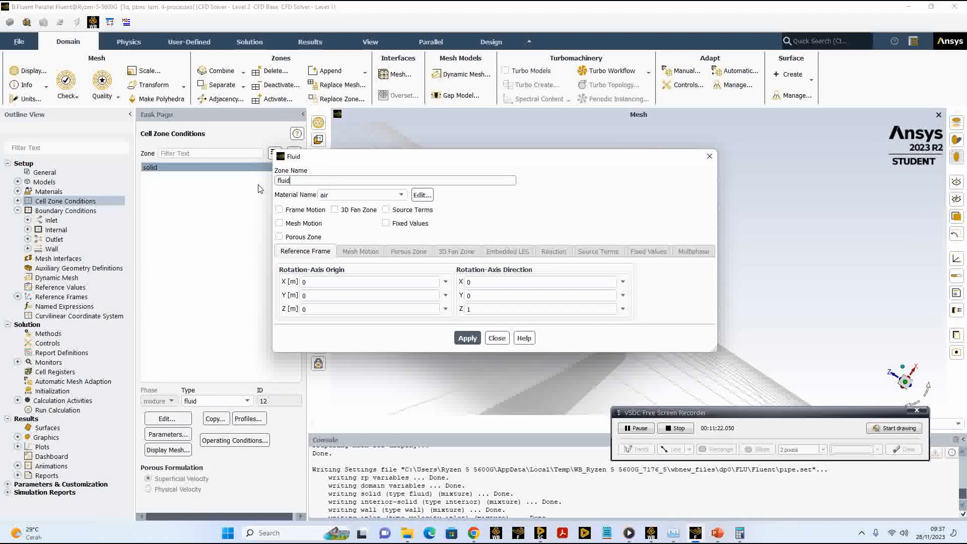
click(399, 197)
click(349, 208)
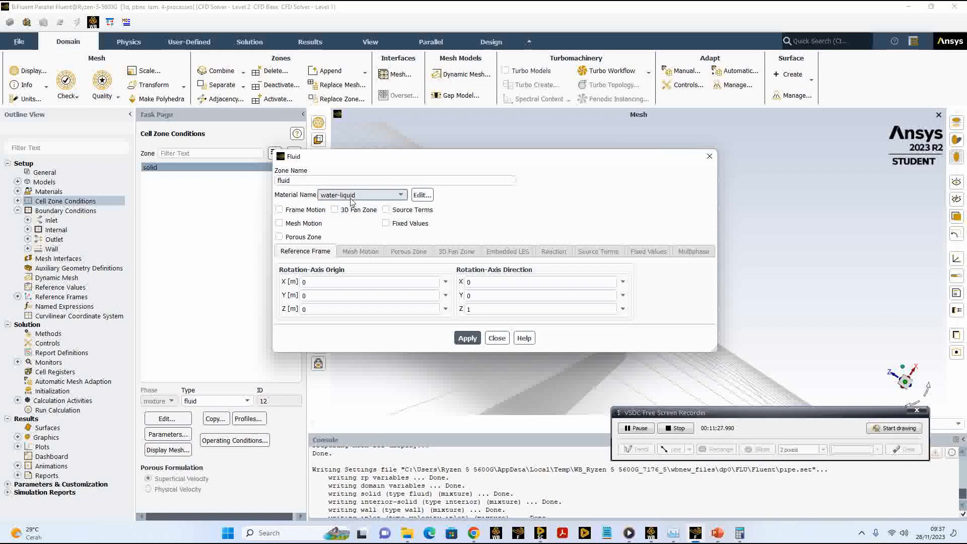
click(467, 338)
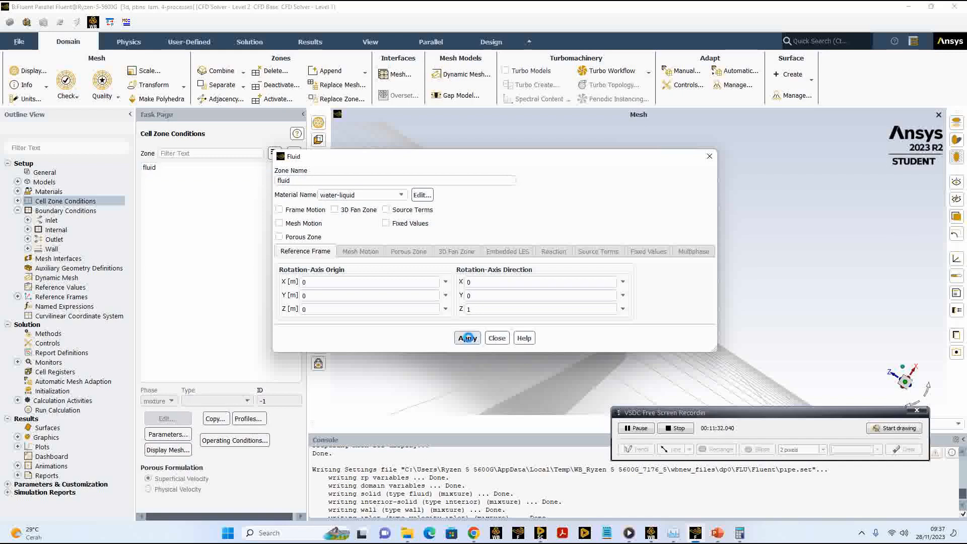
click(496, 338)
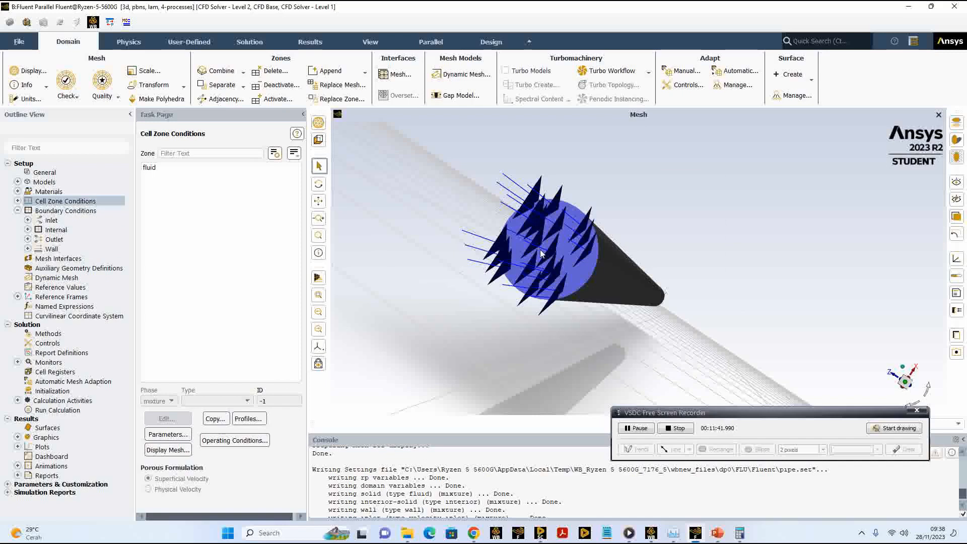
Step: Set the velocity magnitude of the inlet boundary to 0.05 m/s
click(55, 212)
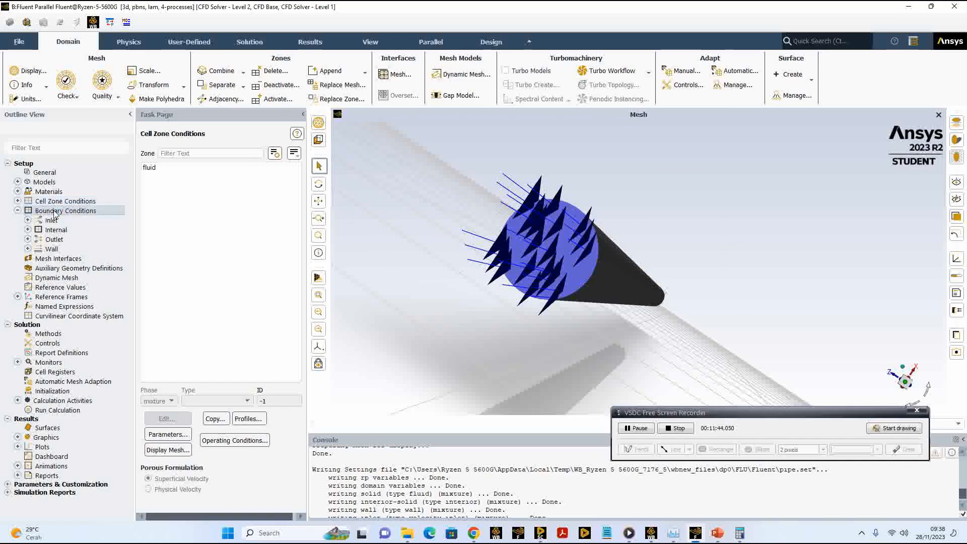
double_click(56, 212)
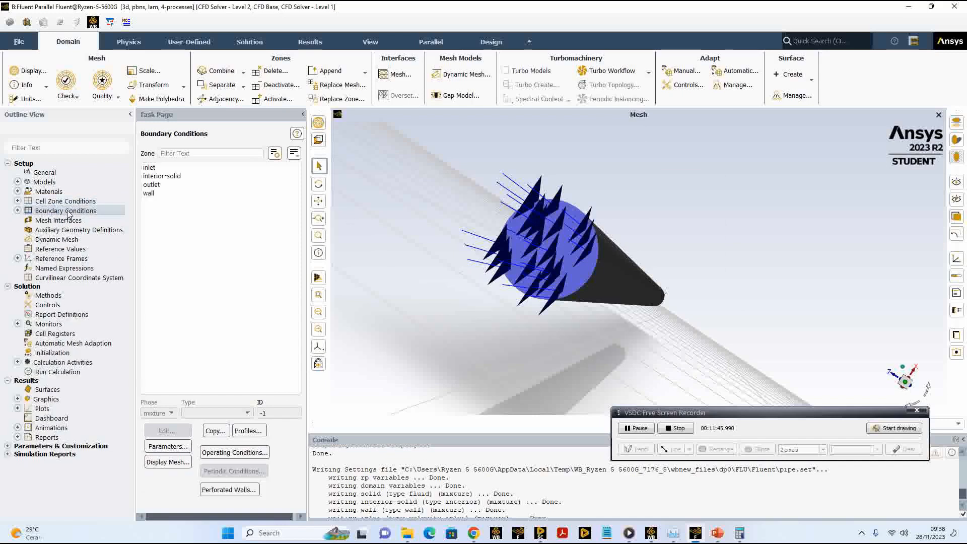
click(153, 167)
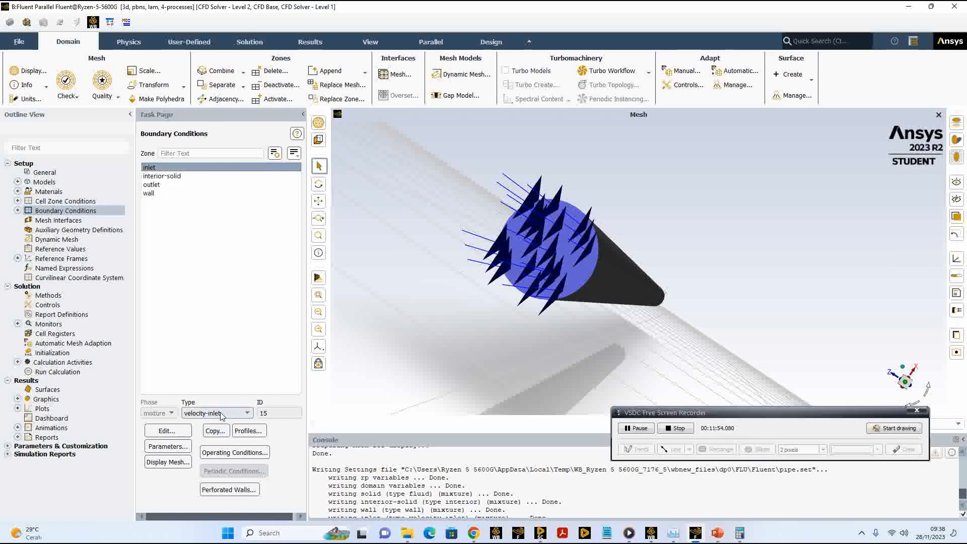
click(179, 435)
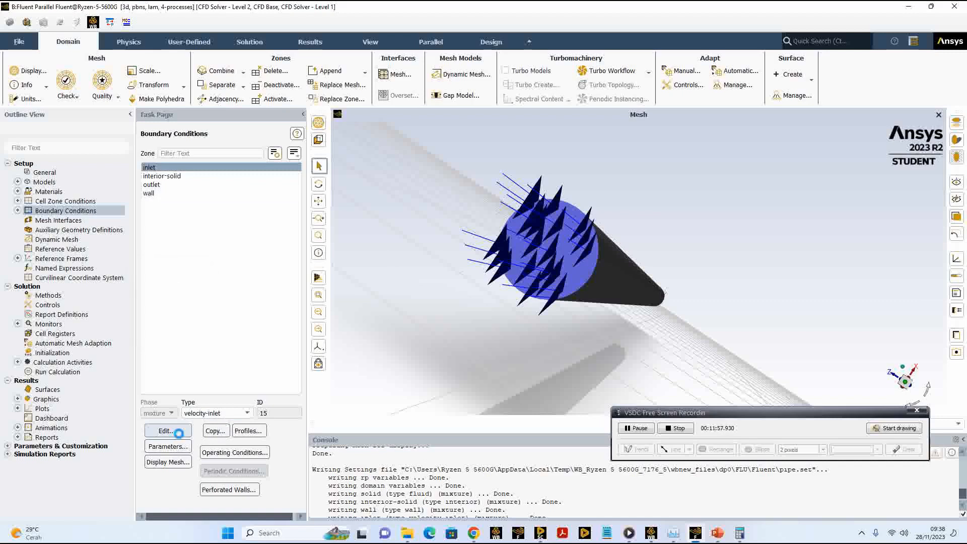
drag(256, 261, 413, 174)
click(494, 255)
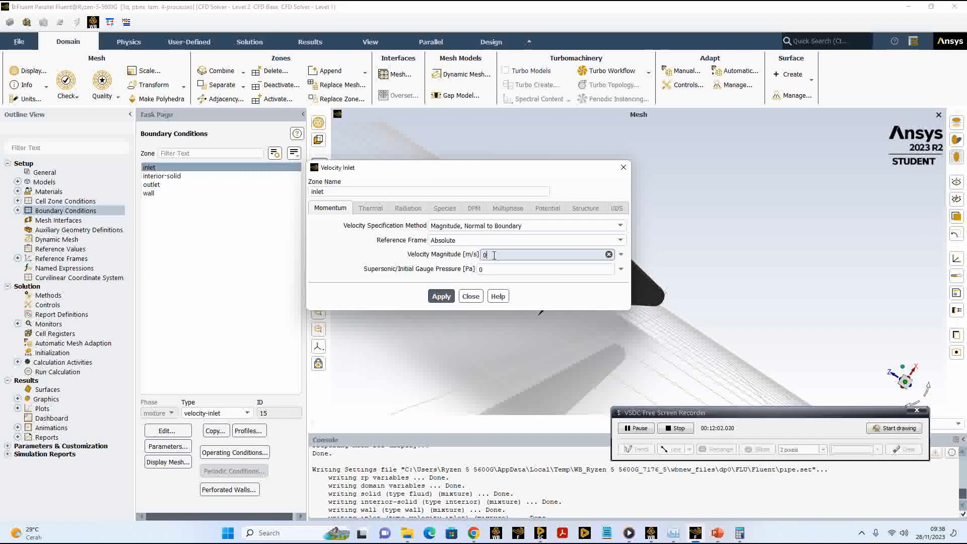
key(BackSpace)
text(05)
click(440, 297)
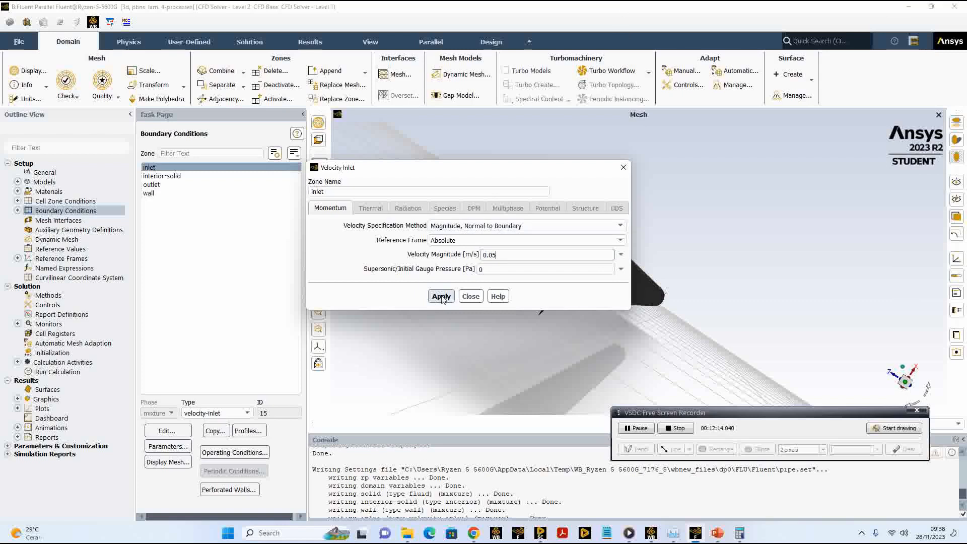
click(470, 296)
Step: Change the outlet boundary type to outflow, apply its settings, and select the wall boundary
click(169, 184)
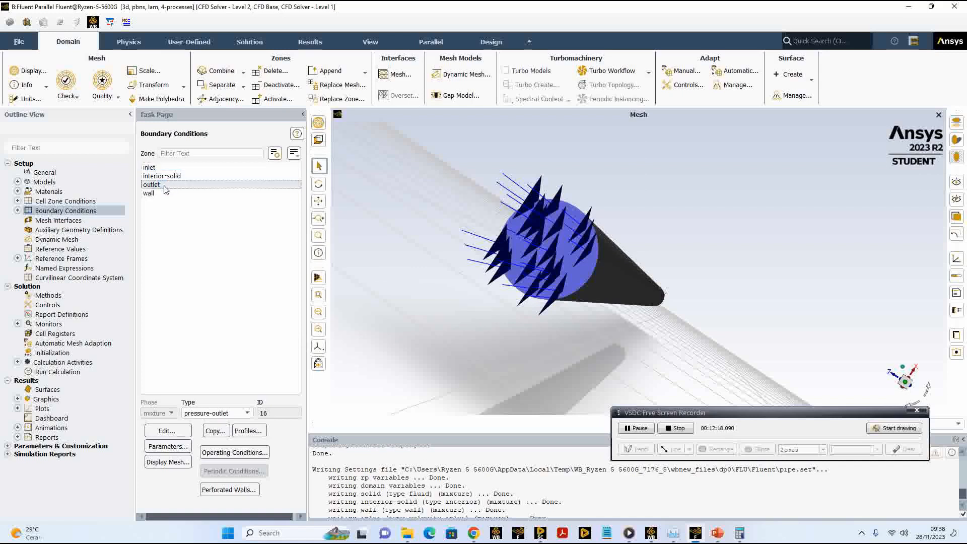
click(246, 413)
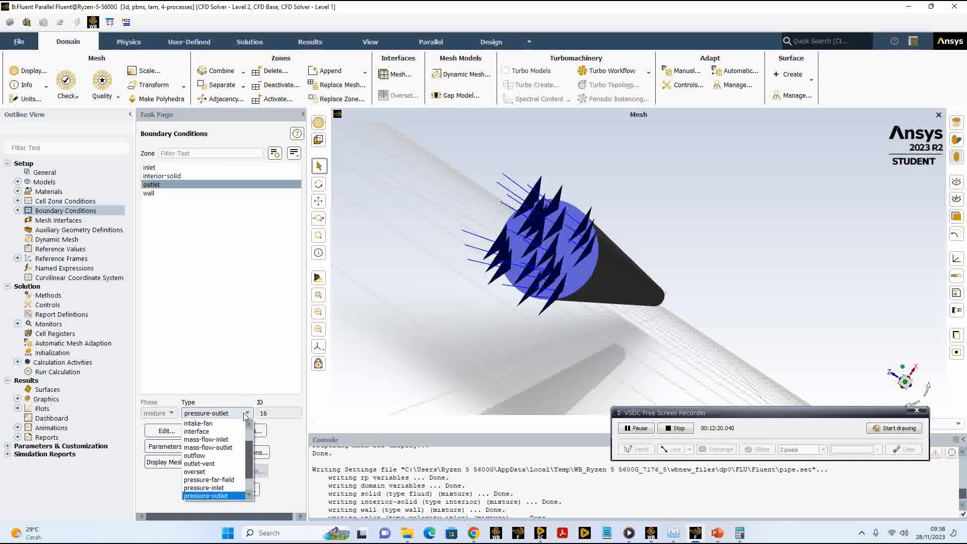
click(201, 456)
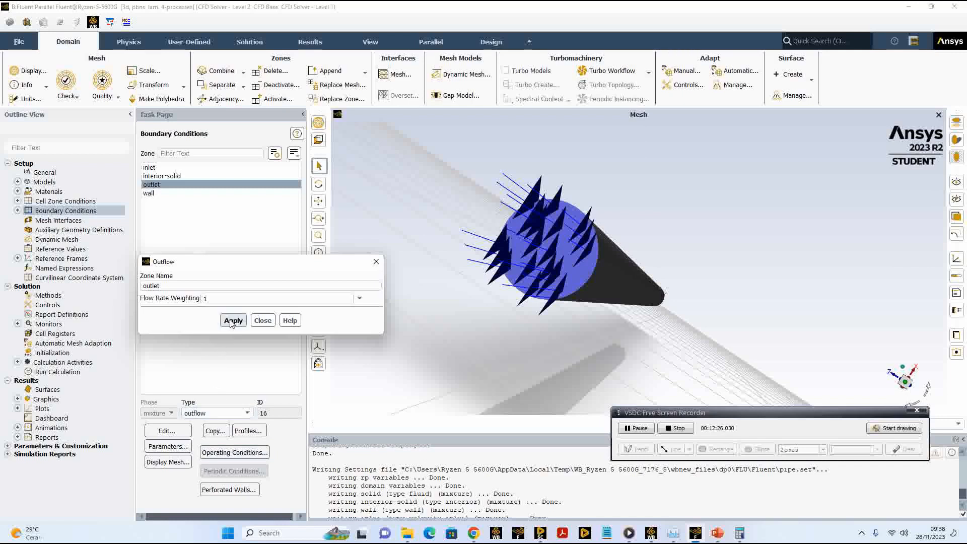
drag(252, 264, 474, 201)
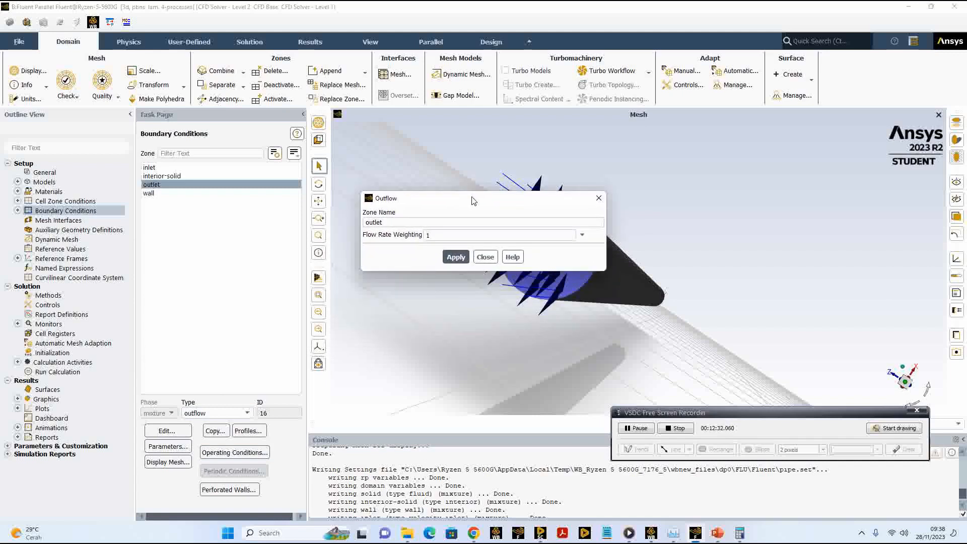
click(460, 258)
click(485, 256)
click(149, 194)
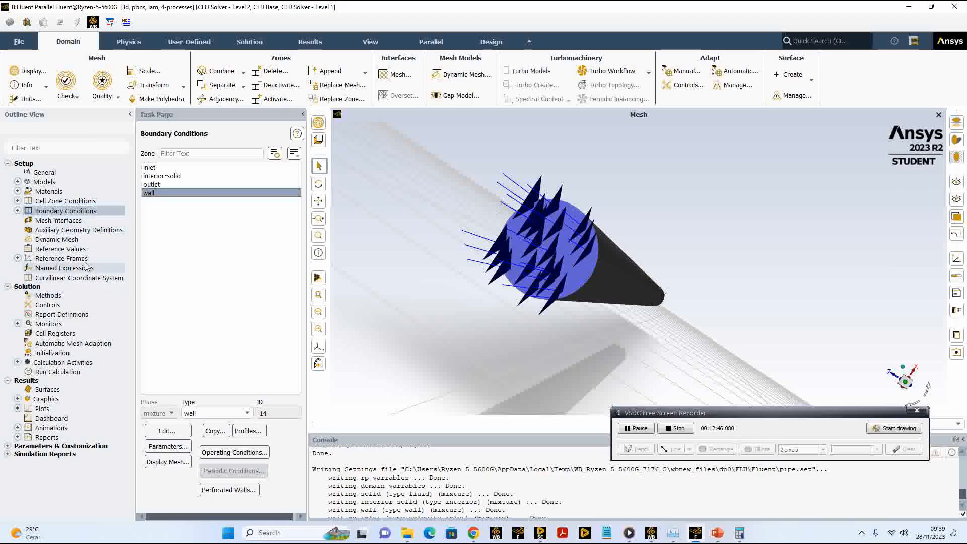
Step: Set the solution methods to the SIMPLE pressure-velocity coupling scheme and Standard pressure discretization
click(65, 298)
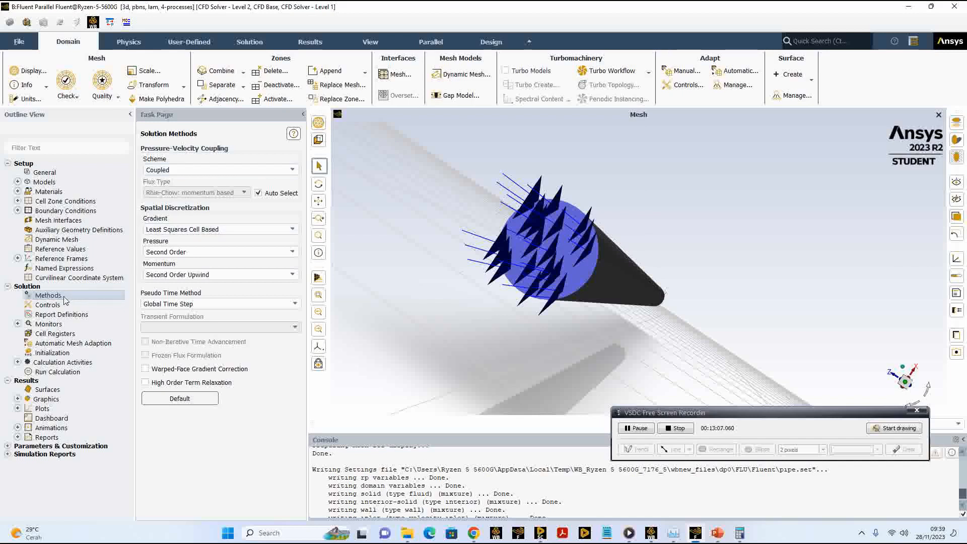
click(296, 170)
click(221, 180)
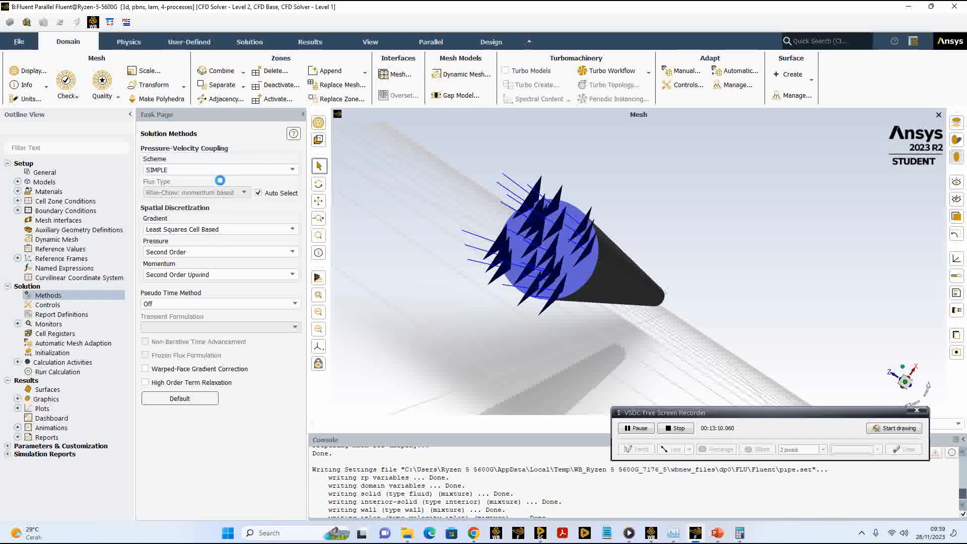
click(291, 251)
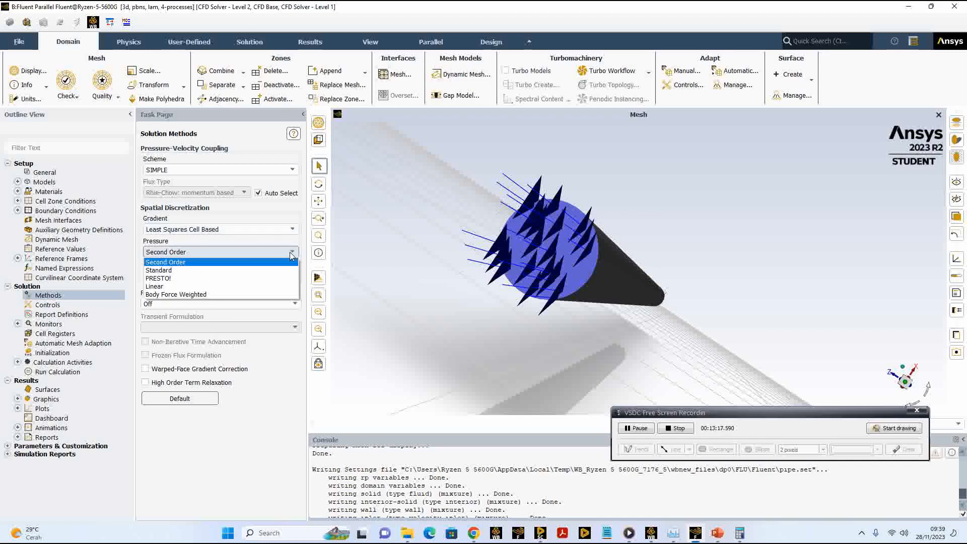
click(202, 271)
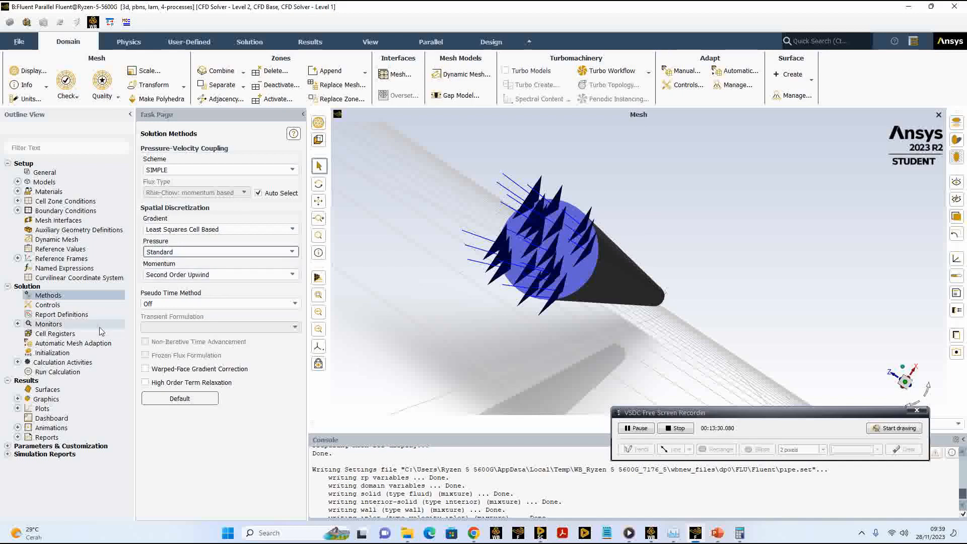
Step: Show the under-relaxation factors and set the absolute convergence criterion of the continuity residual to 0.00001
click(56, 306)
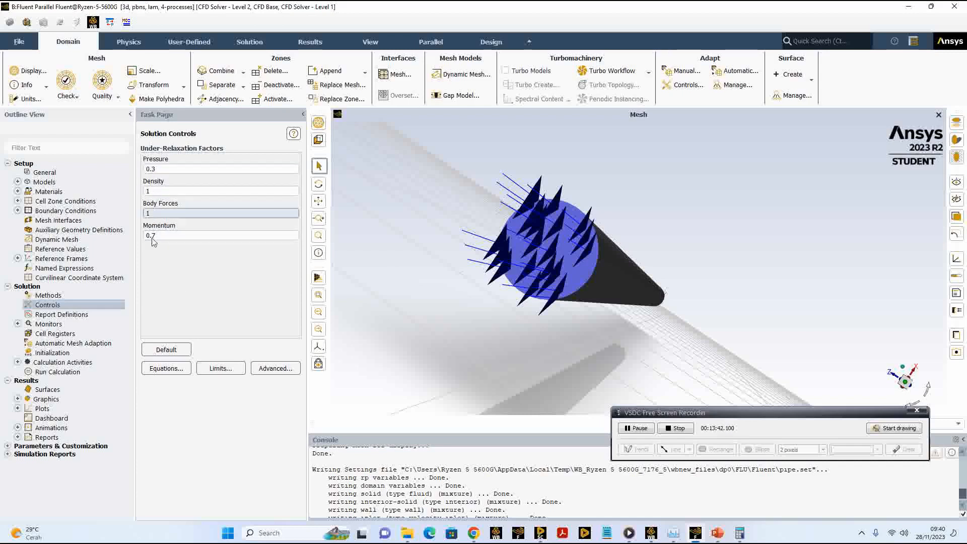
click(17, 324)
click(59, 334)
double_click(59, 335)
drag(245, 267, 295, 198)
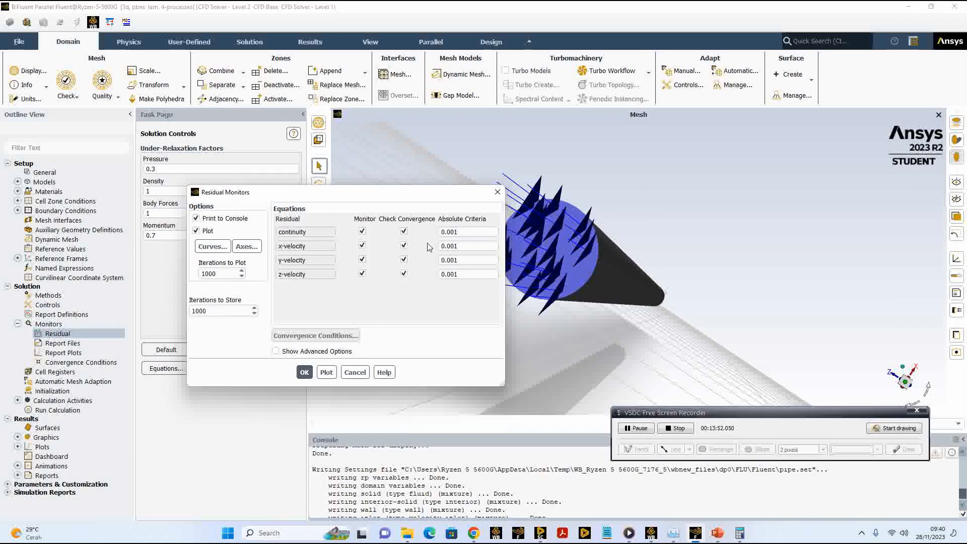
click(441, 233)
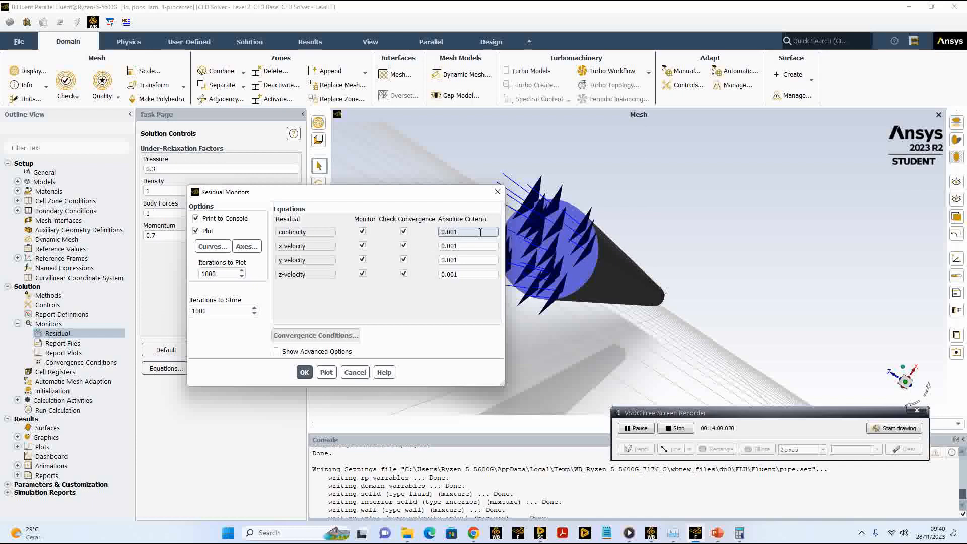
text(00)
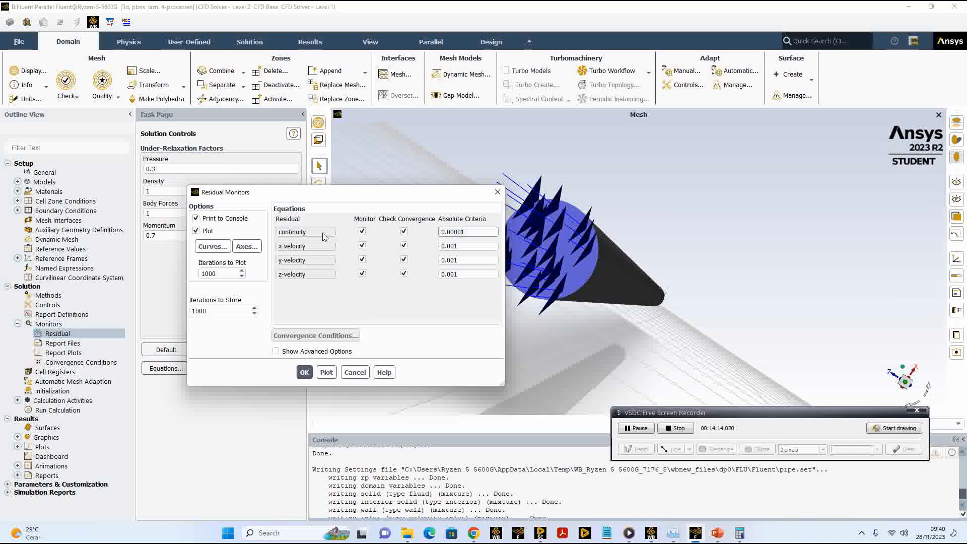
click(305, 372)
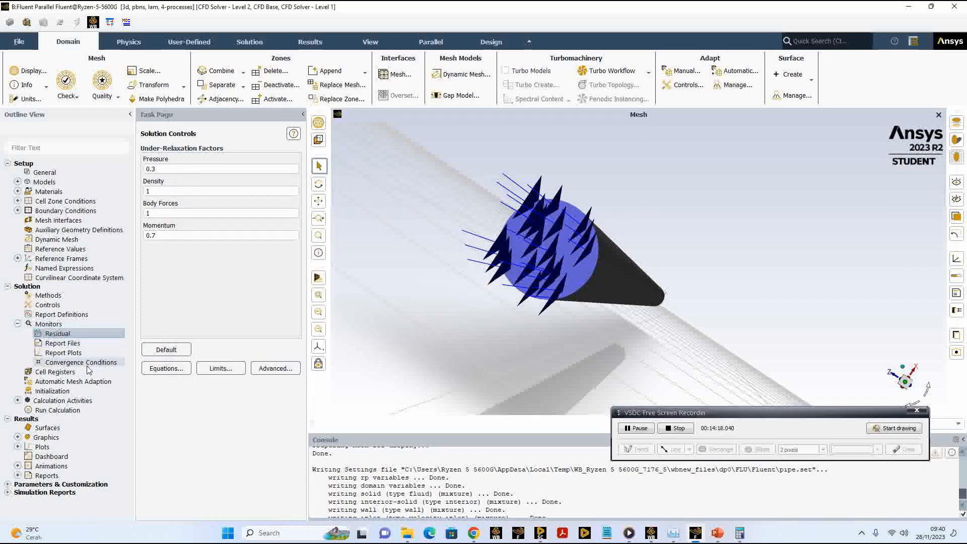
Step: Initialize the solution with the Hybrid Initialization method
click(79, 391)
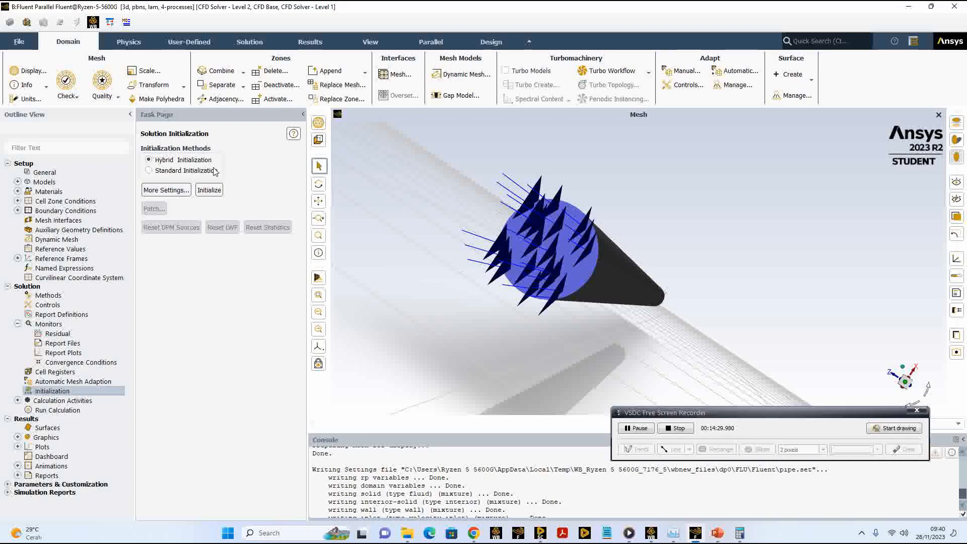
click(171, 171)
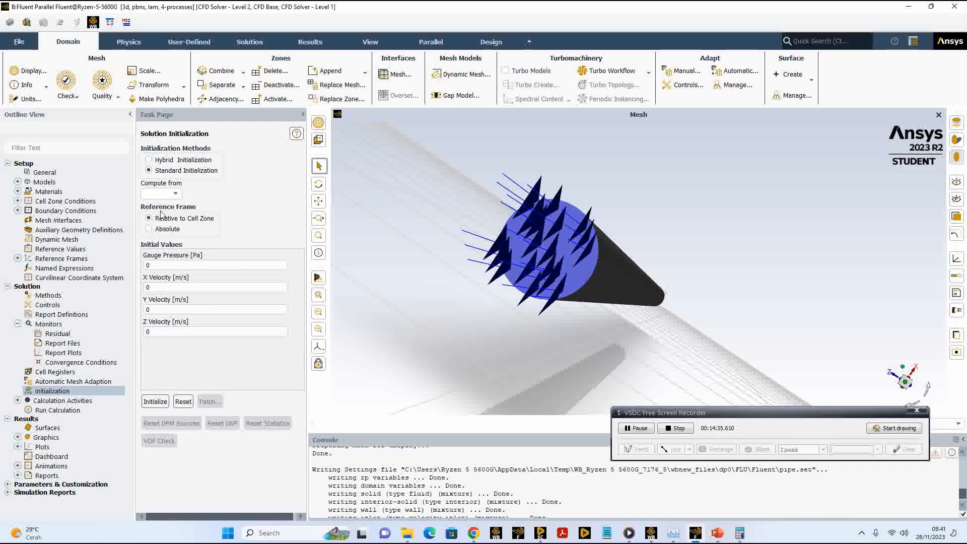
click(161, 161)
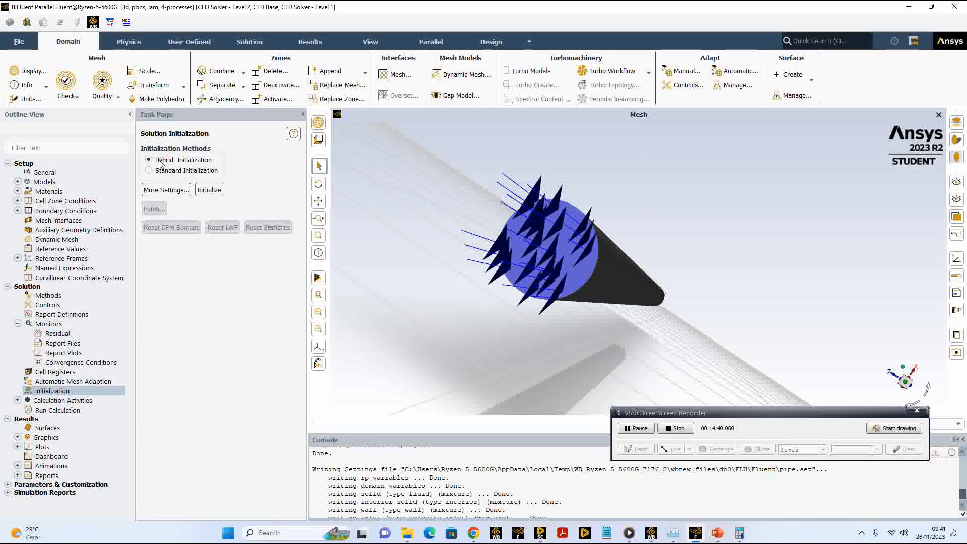
click(213, 193)
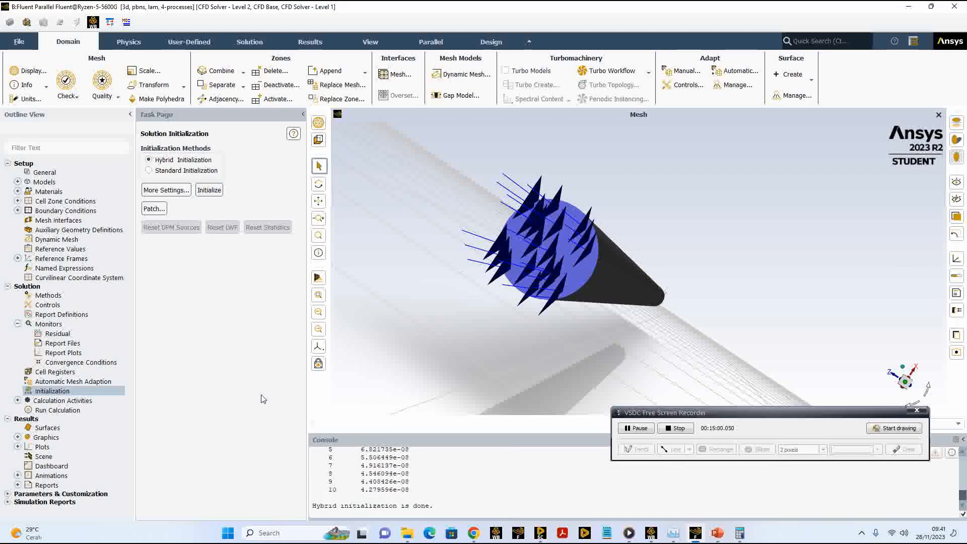
Step: Export the case and data to the Documents folder as pipe.cas.h5 in the CFF Case/Data format
click(20, 42)
mouse_move(81, 135)
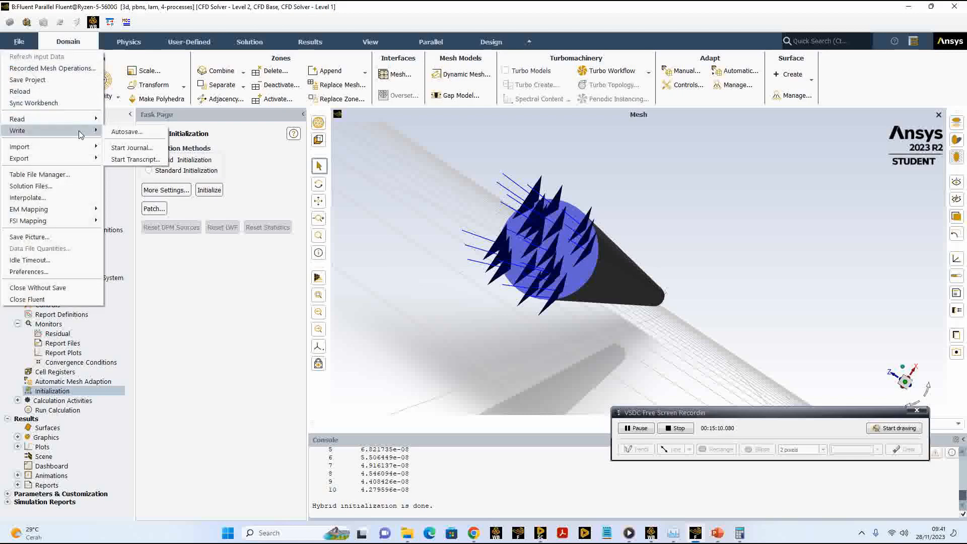
mouse_move(83, 158)
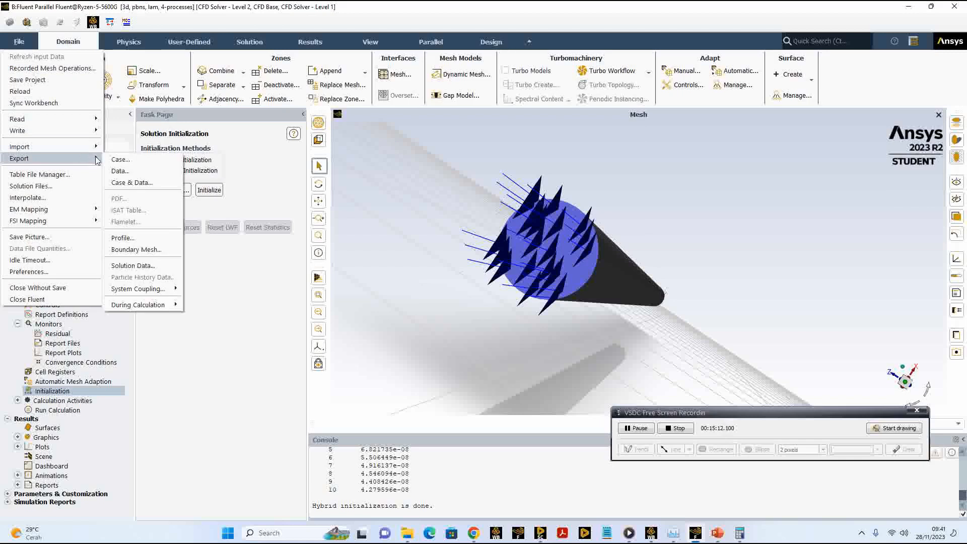
click(132, 183)
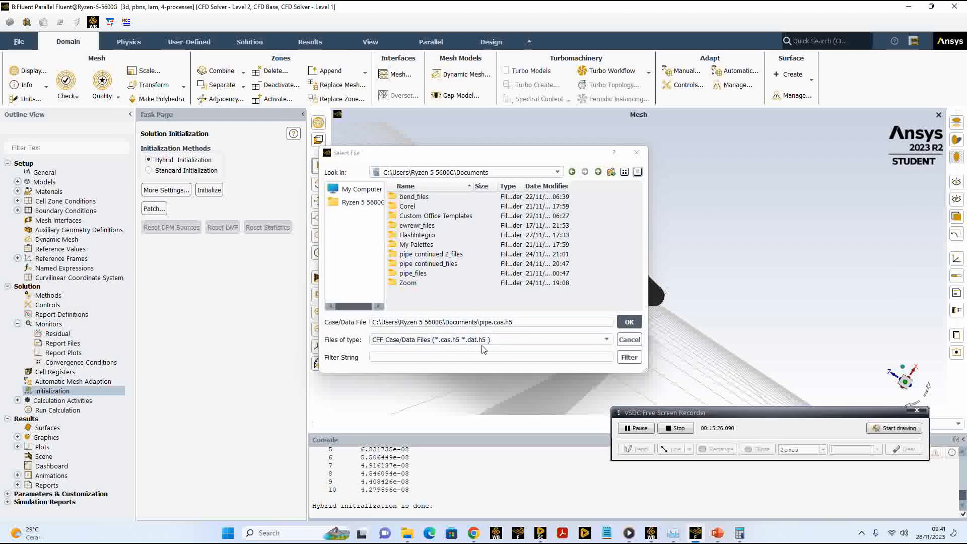
click(512, 345)
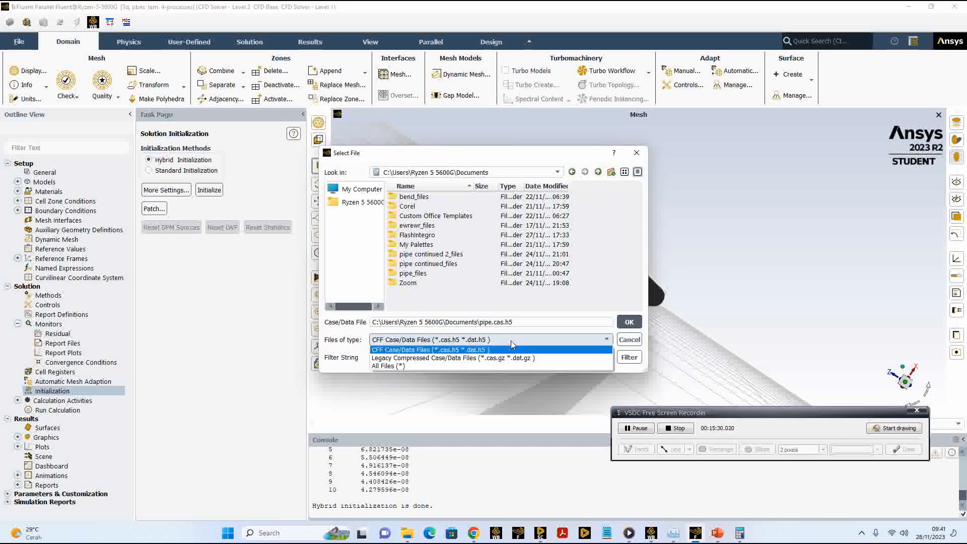
click(532, 325)
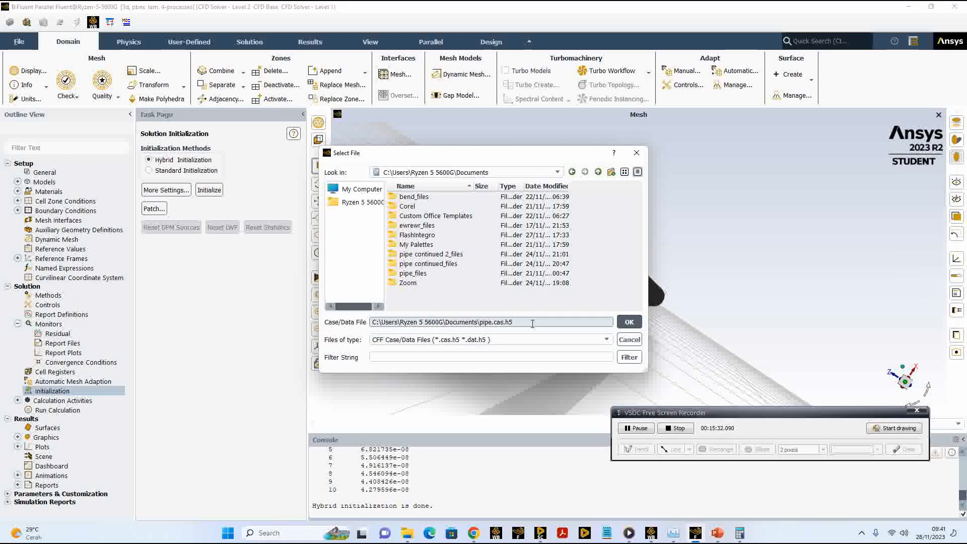
click(629, 323)
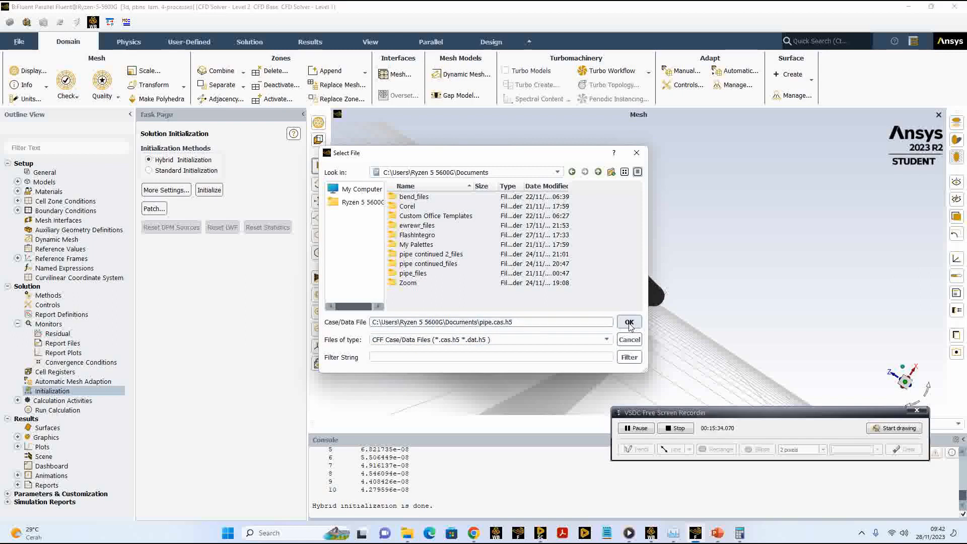
click(629, 323)
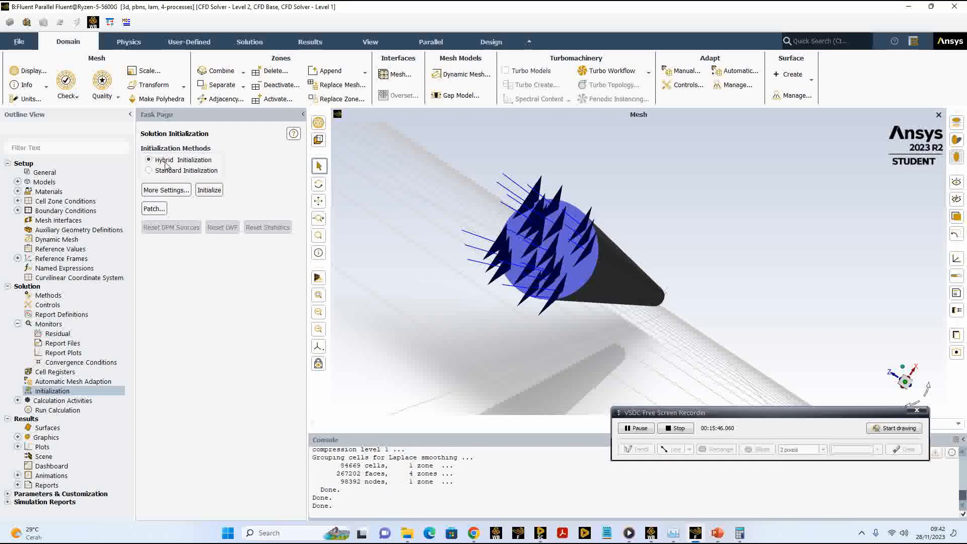
Step: Set the number of iterations for the calculation run to 1000
click(66, 411)
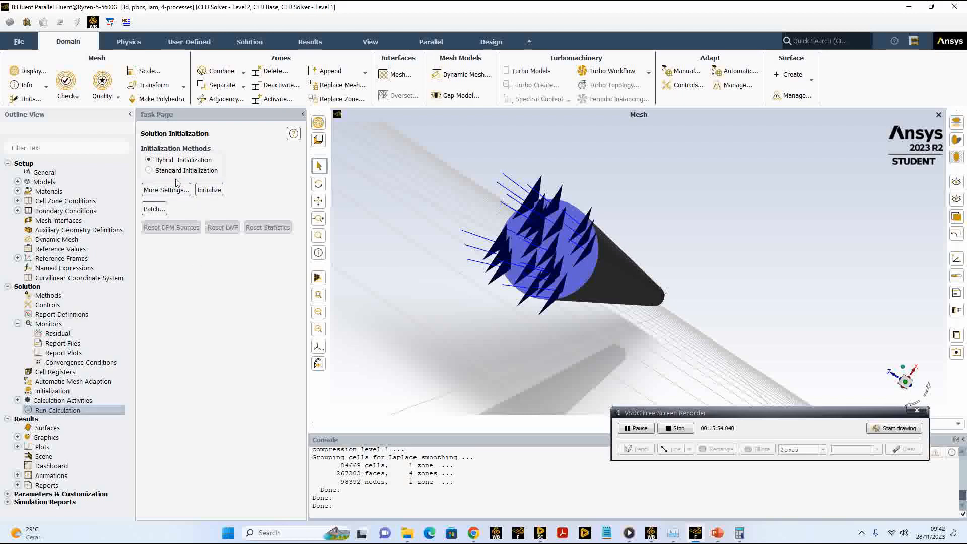
double_click(101, 409)
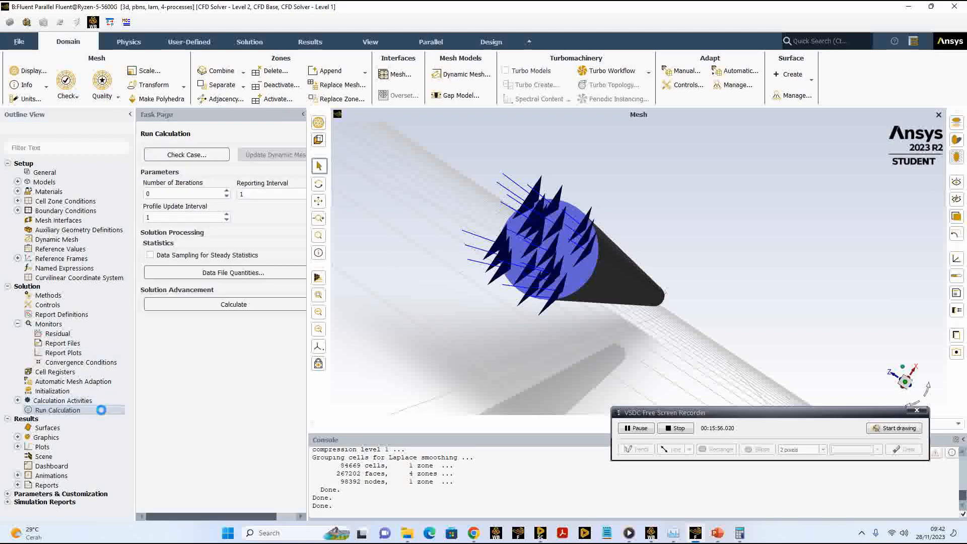
double_click(160, 194)
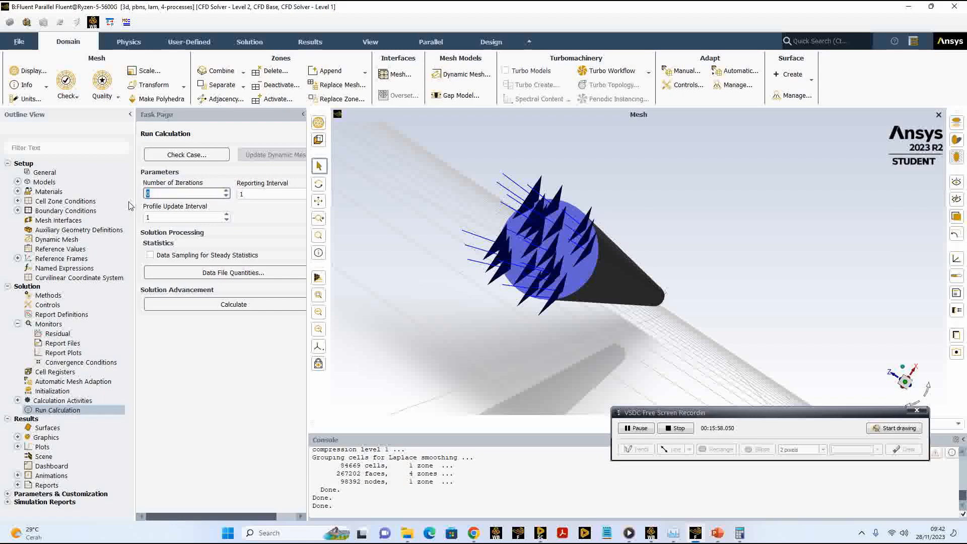
text(1000)
Step: Review the convergence criterion of the continuity residual in the residual monitors and leave the settings without applying changes
click(66, 338)
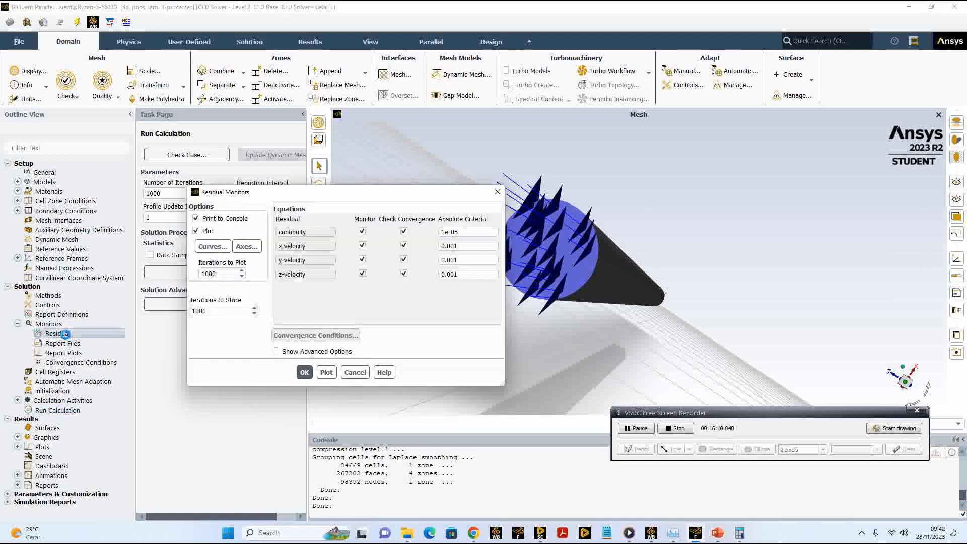
click(449, 232)
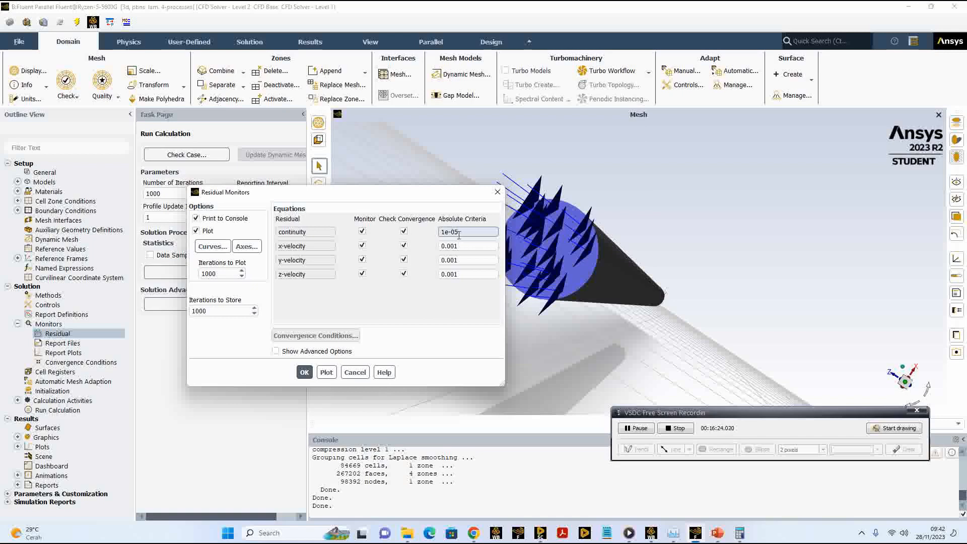
click(161, 193)
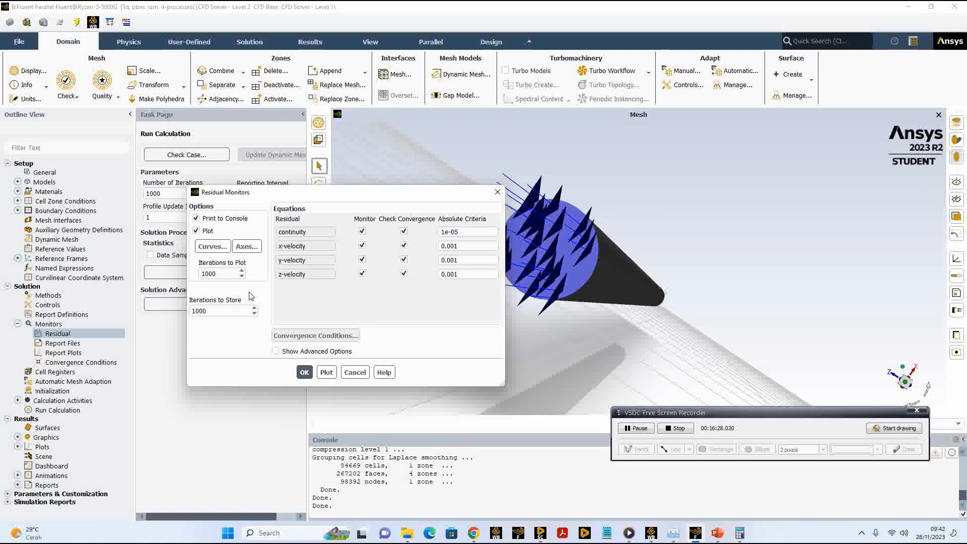
click(354, 374)
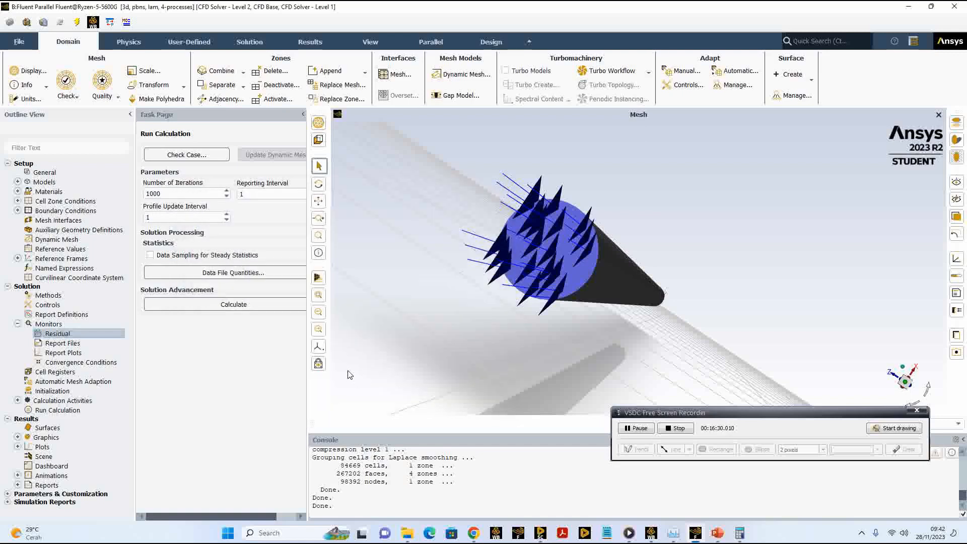
Step: Run the calculation and let the solver iterate until it finishes
click(235, 307)
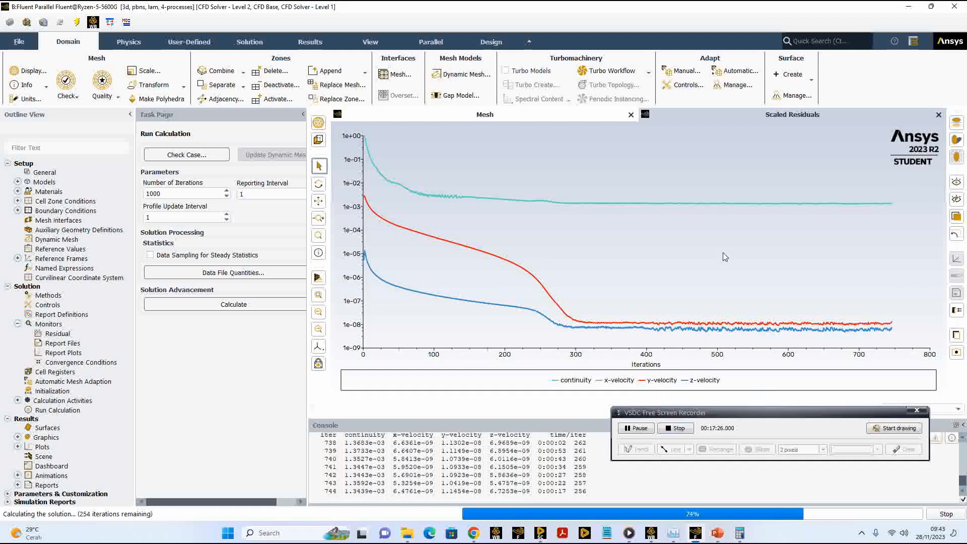
mouse_move(733, 208)
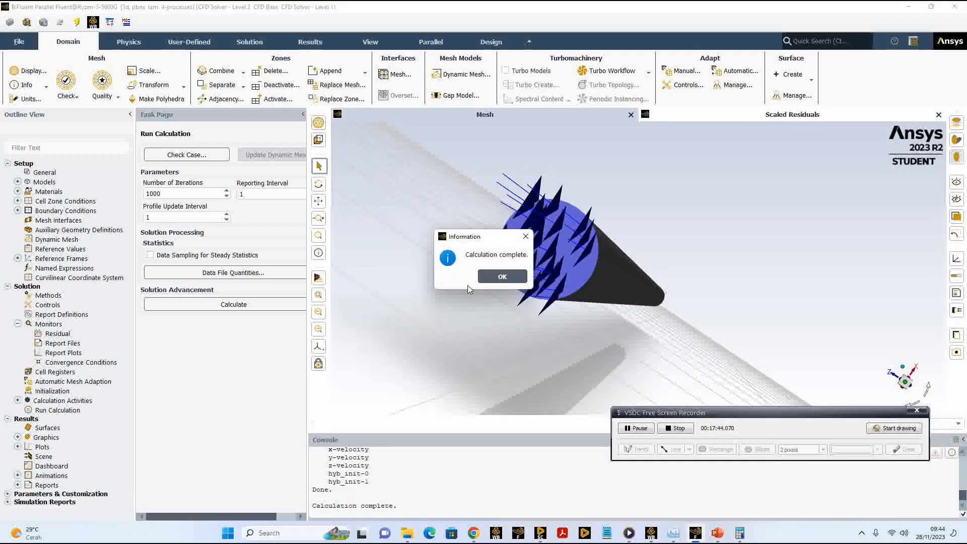
Step: Create a mesh display of the inlet, outlet and wall surfaces with faces and all edges shown
click(498, 278)
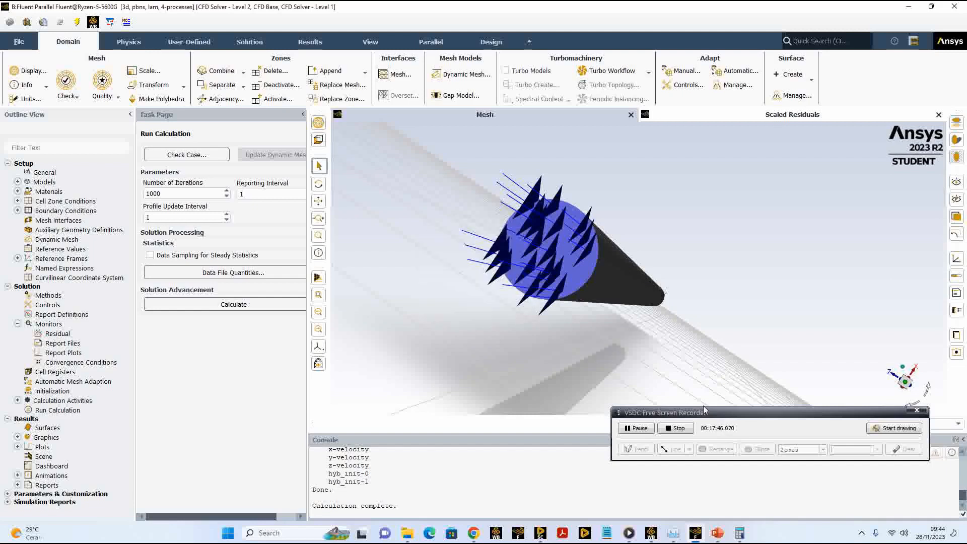
drag(711, 413, 580, 369)
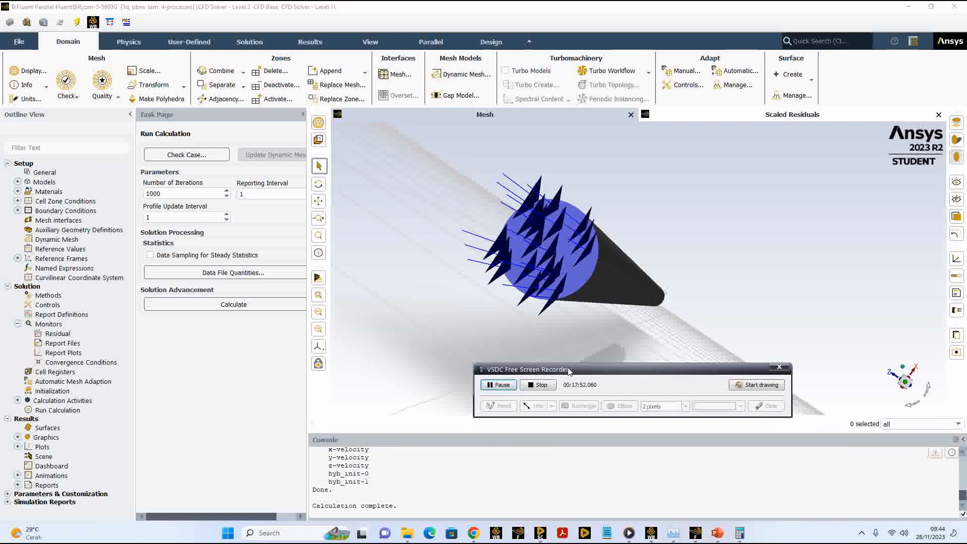
click(17, 437)
scroll(53, 434, down, 2)
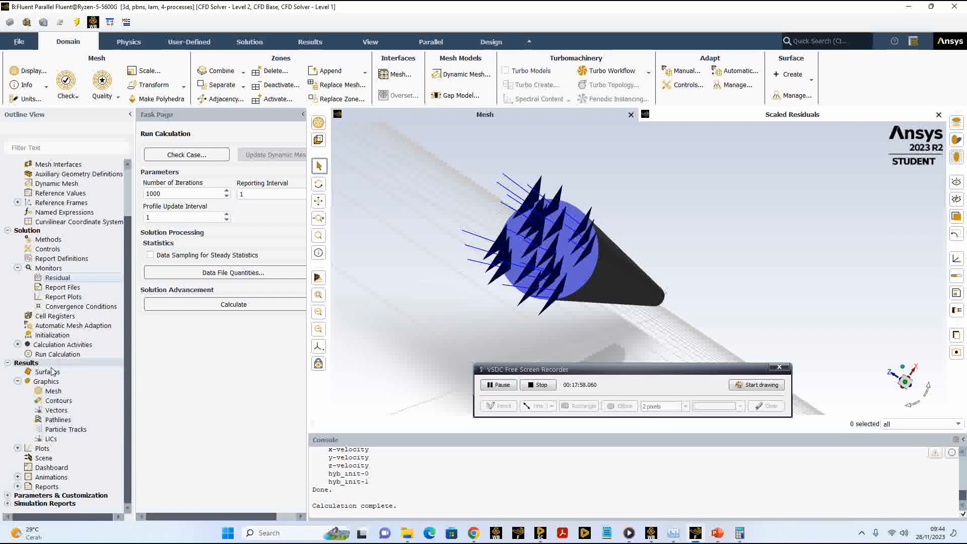
scroll(53, 375, up, 2)
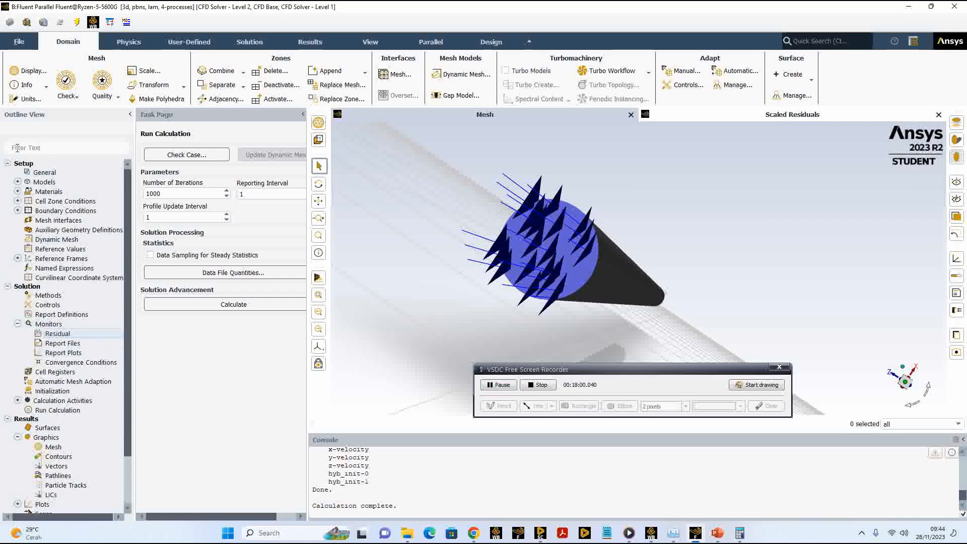
scroll(45, 353, down, 2)
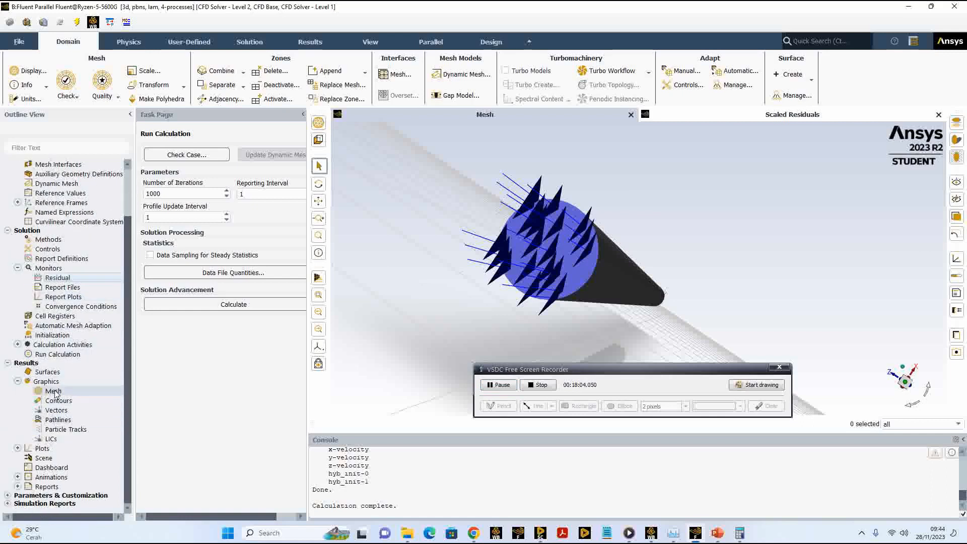
double_click(53, 391)
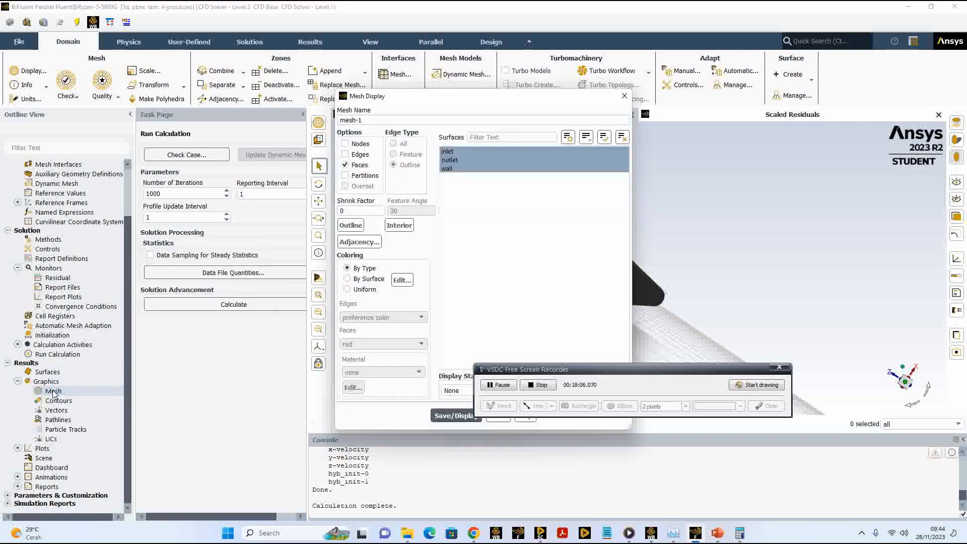
drag(405, 100, 183, 73)
drag(608, 376, 736, 468)
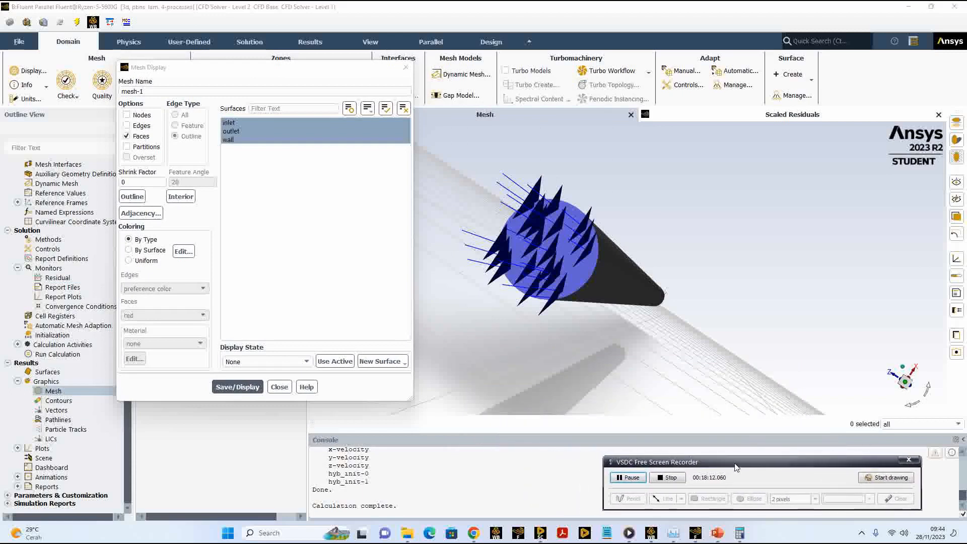
click(127, 126)
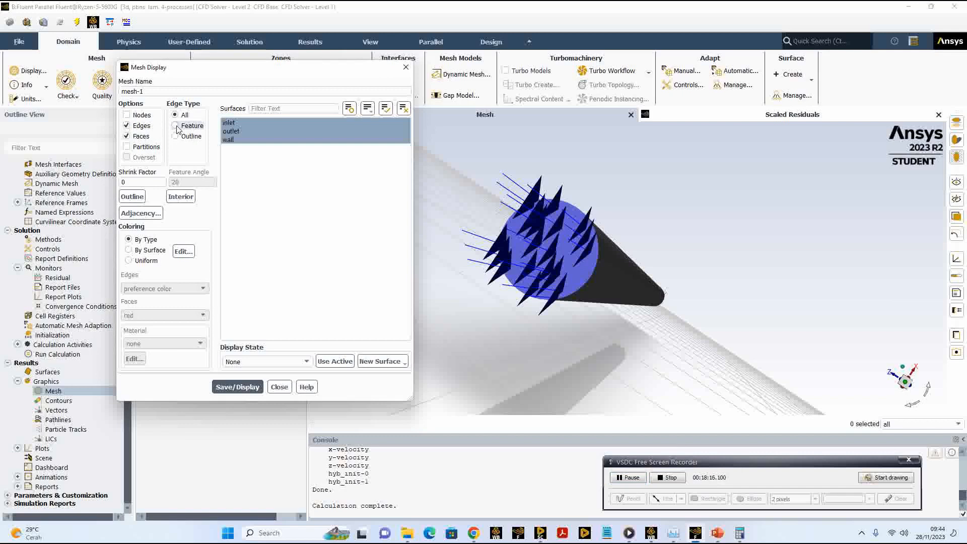
click(258, 388)
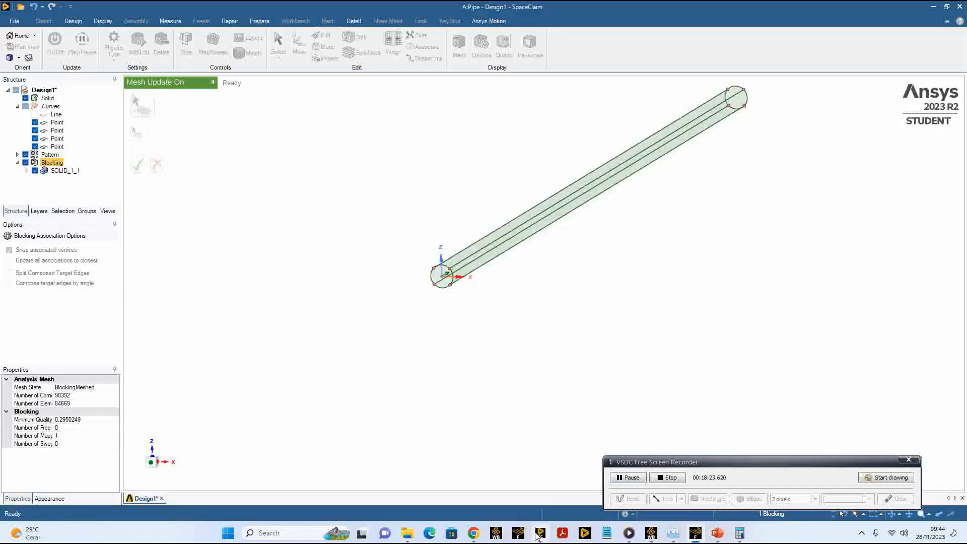
Step: Switch to SpaceClaim, display the pipe's mesh and examine the cells on its circular end face
click(540, 532)
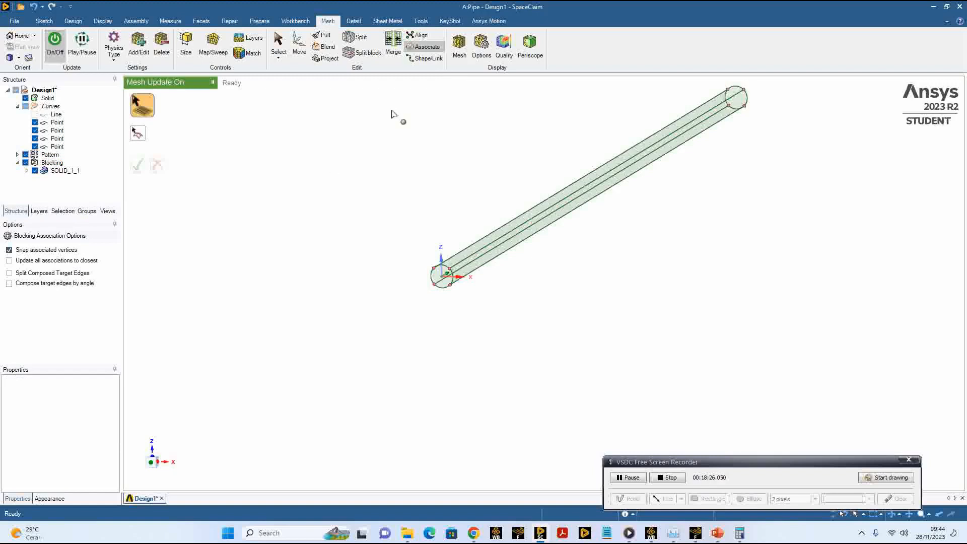
click(458, 49)
middle_drag(405, 231, 411, 213)
scroll(453, 225, down, 2)
scroll(444, 235, up, 6)
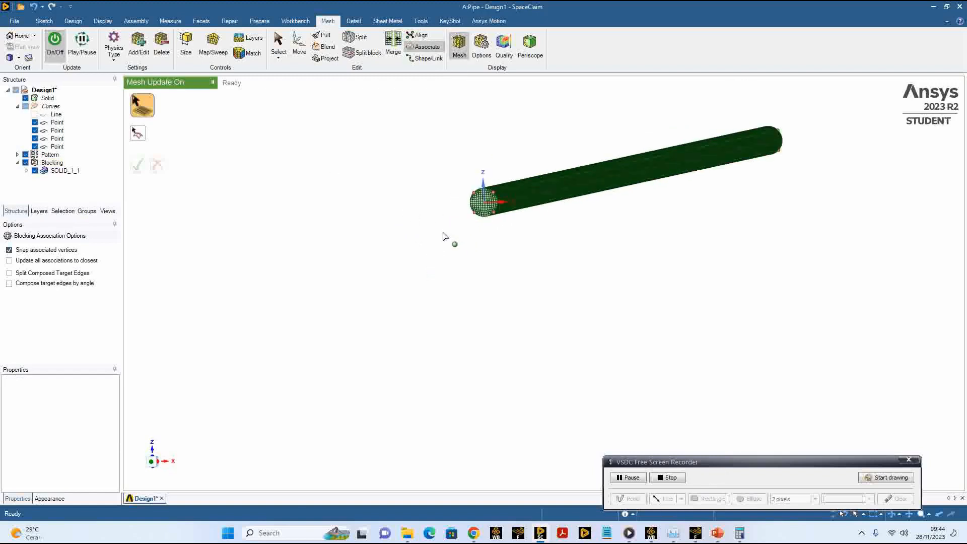
scroll(527, 229, up, 5)
shift+middle_drag(560, 197, 536, 360)
scroll(479, 311, up, 3)
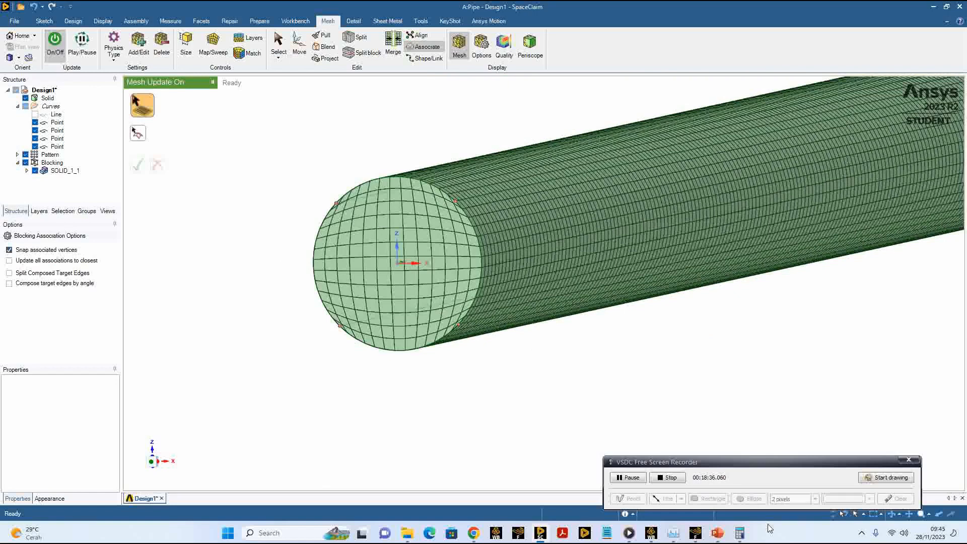
Step: Compare the SpaceClaim mesh with the mesh shown in Fluent, and close the mesh display settings in Fluent
click(695, 530)
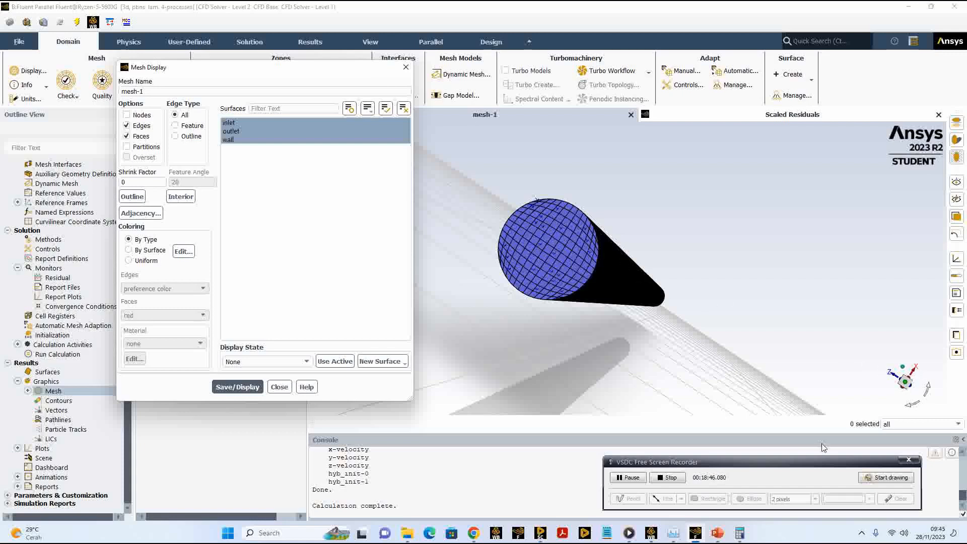
click(542, 538)
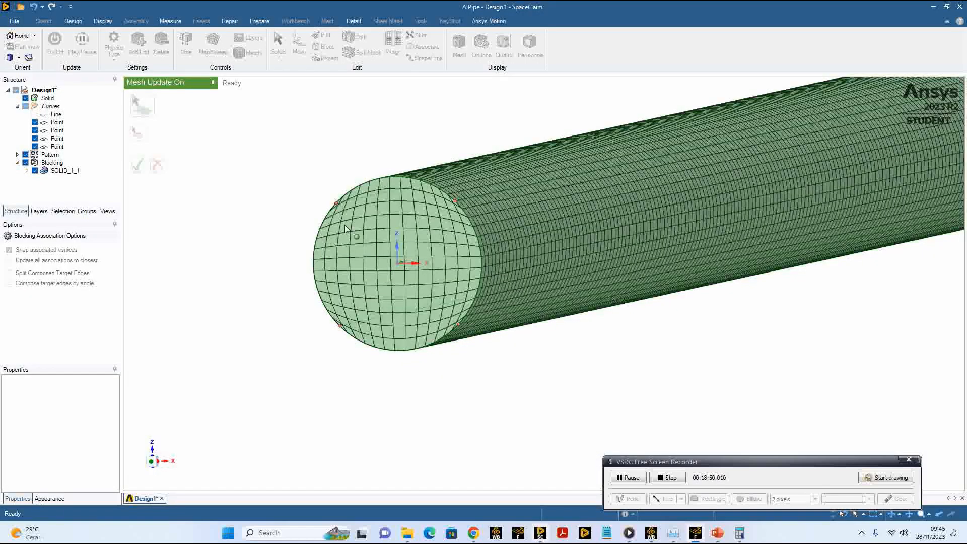
click(695, 533)
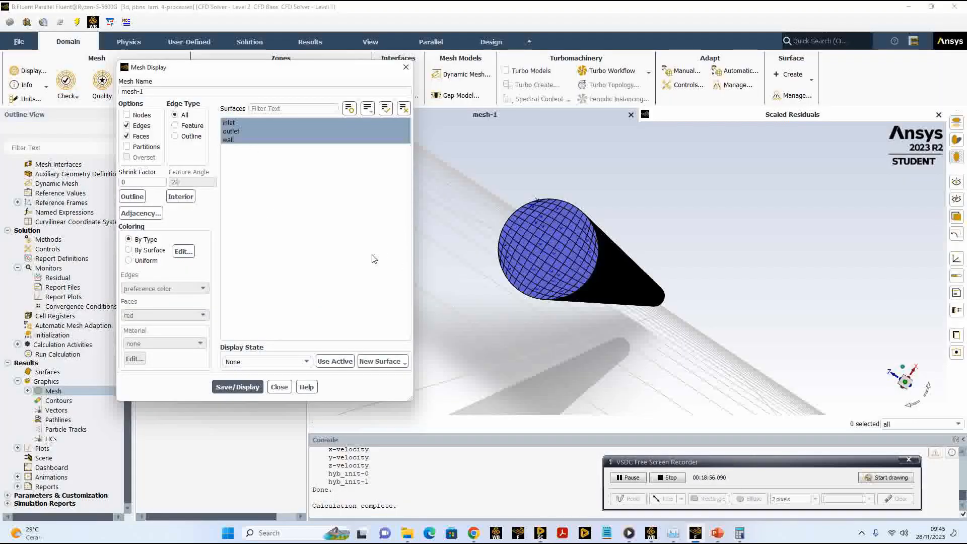
mouse_move(512, 192)
mouse_down()
mouse_move(520, 188)
mouse_move(508, 197)
mouse_move(508, 188)
mouse_up()
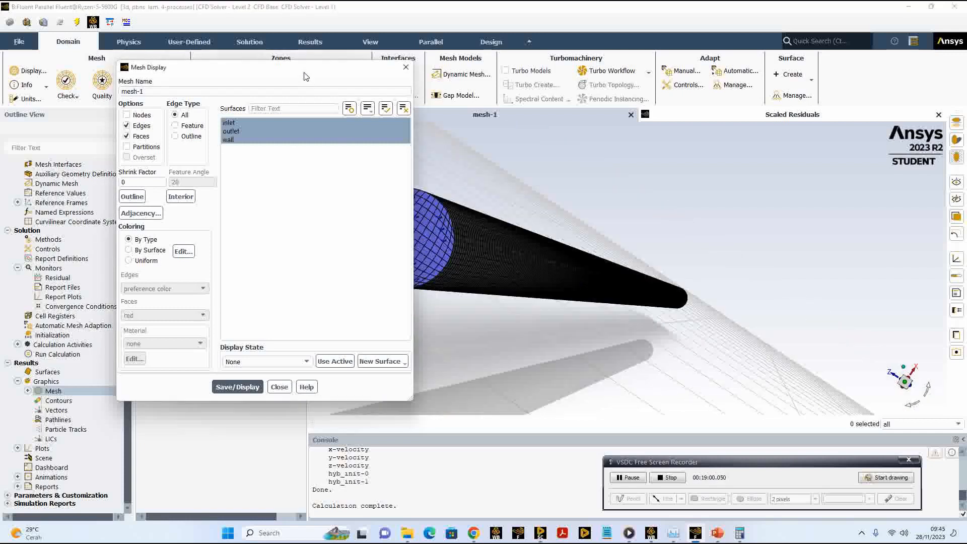
drag(303, 77, 260, 81)
click(237, 390)
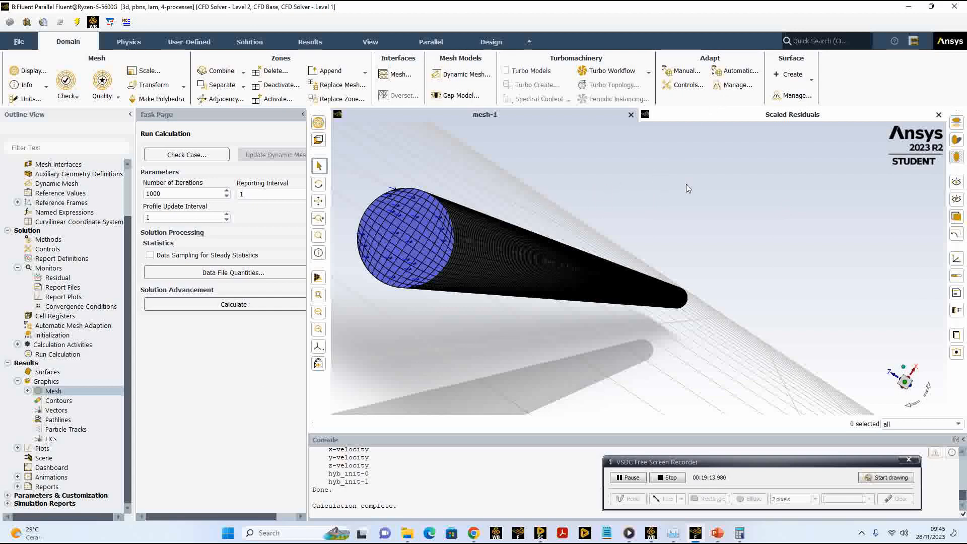
Step: Create a plane surface with the YZ Plane method at X = 0 m
click(812, 83)
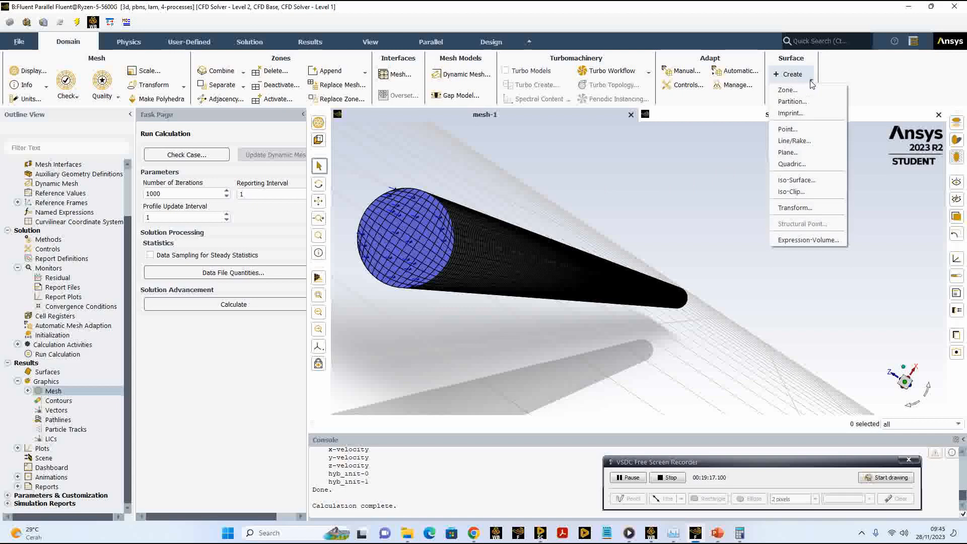
click(796, 152)
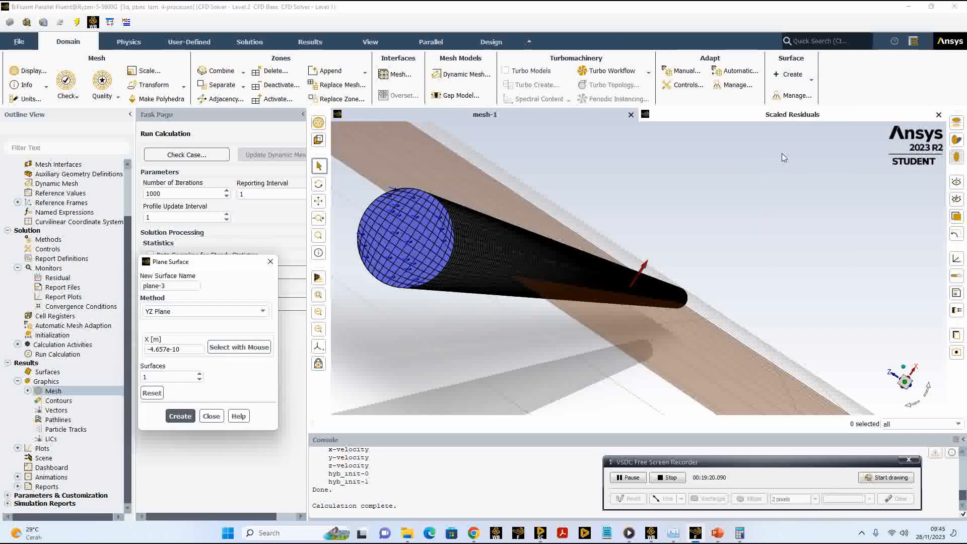
drag(207, 265, 262, 206)
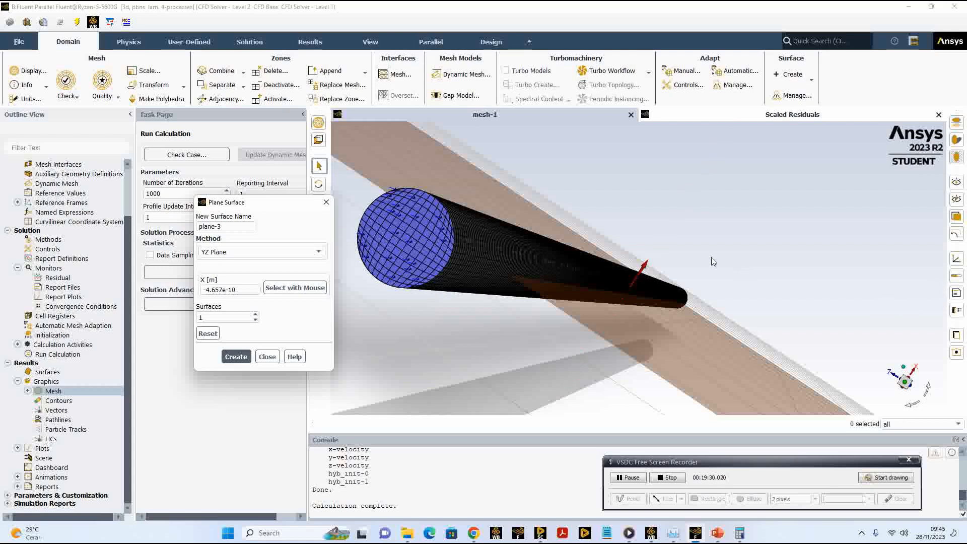
click(245, 291)
drag(244, 291, 201, 292)
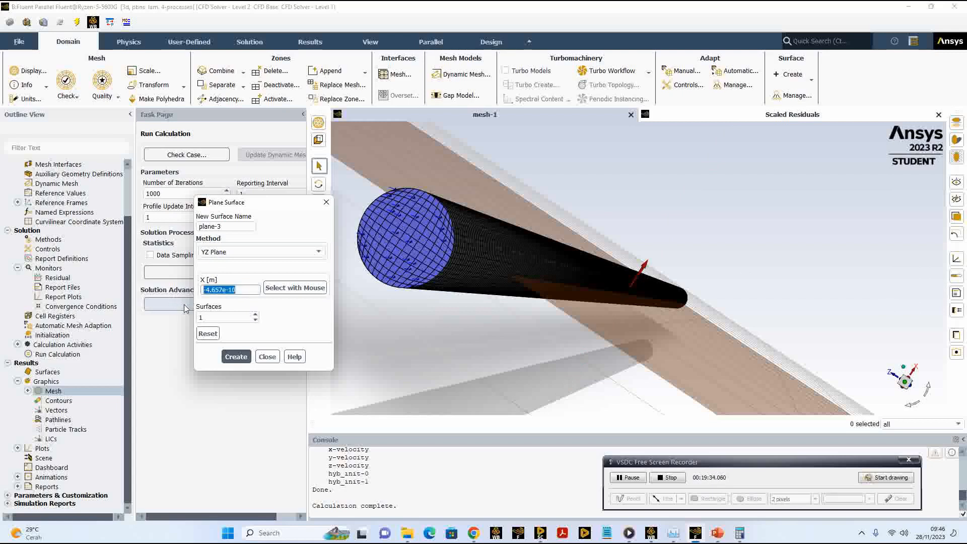
text(0)
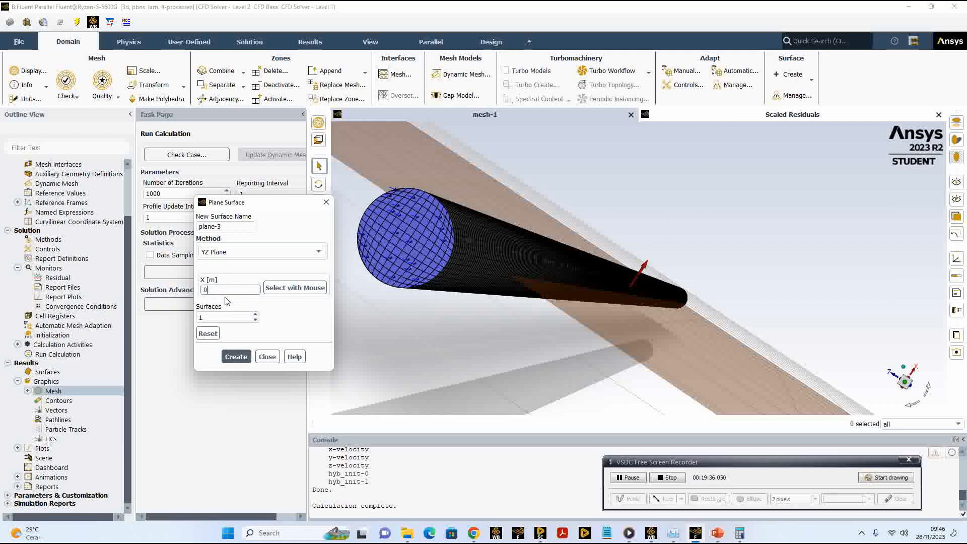
click(267, 310)
click(234, 357)
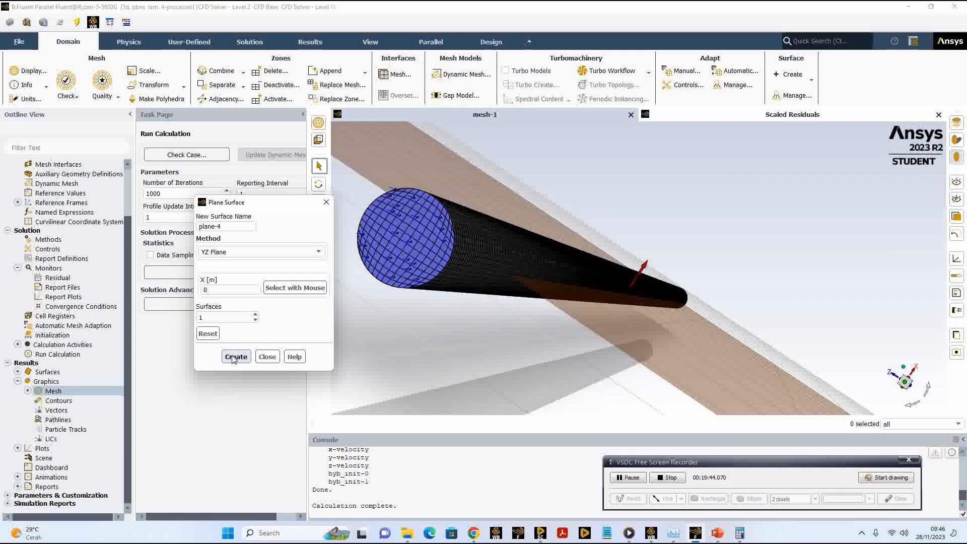
click(268, 356)
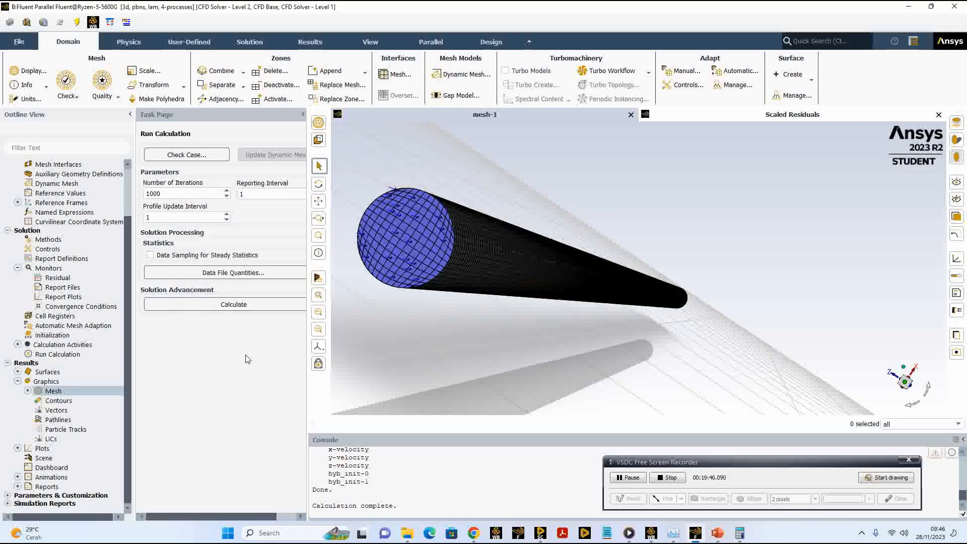
Step: Set the mesh-1 display to show only the plane-3 surface, leaving out the inlet, outlet and wall
click(27, 391)
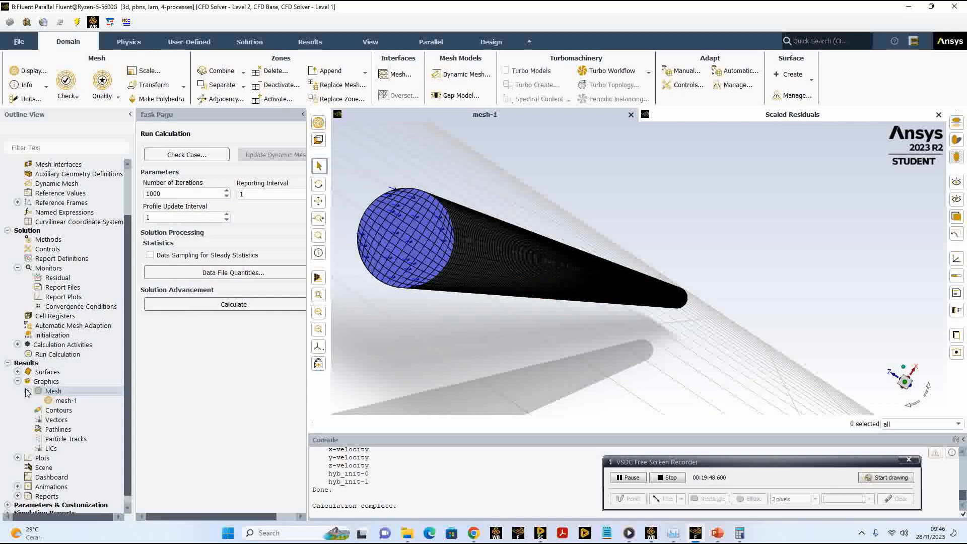
click(67, 402)
double_click(67, 401)
click(204, 143)
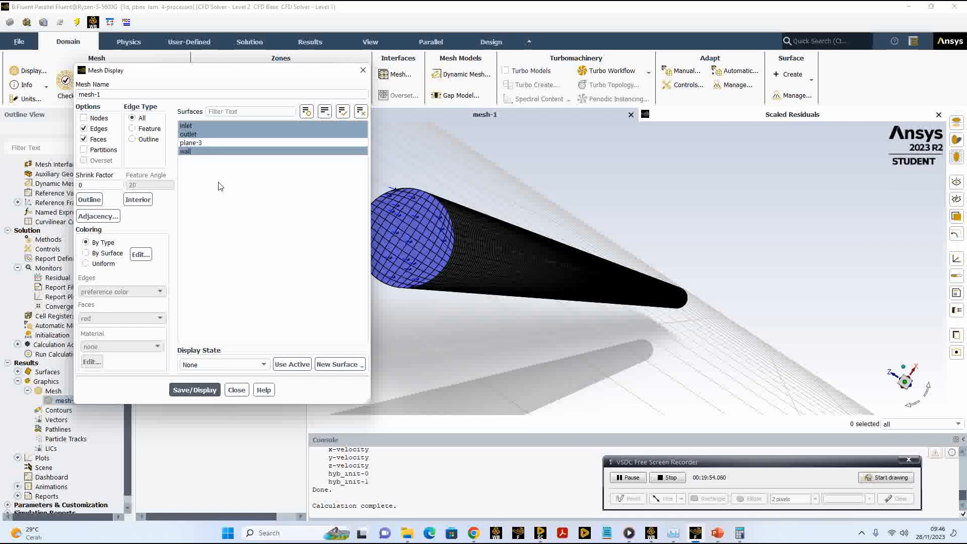
click(208, 127)
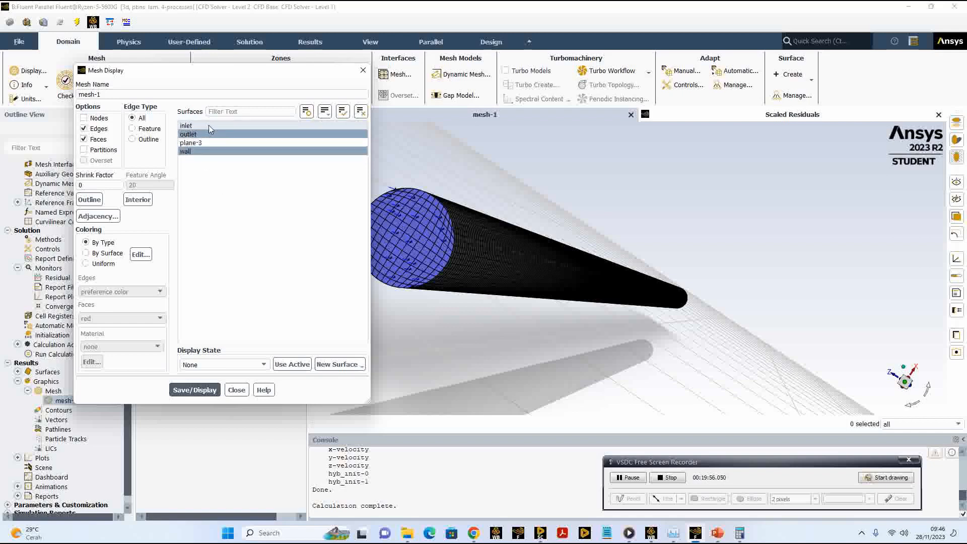
click(206, 134)
click(204, 151)
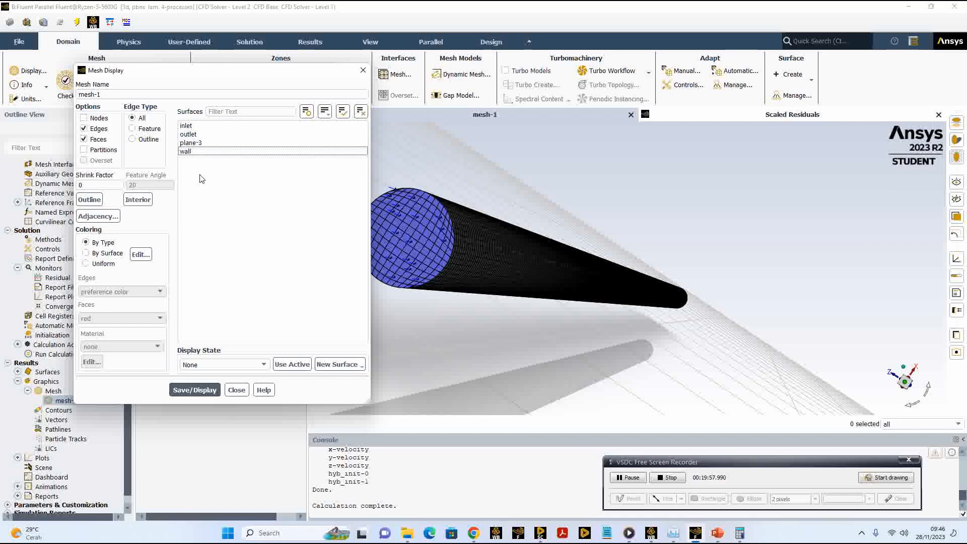
click(193, 143)
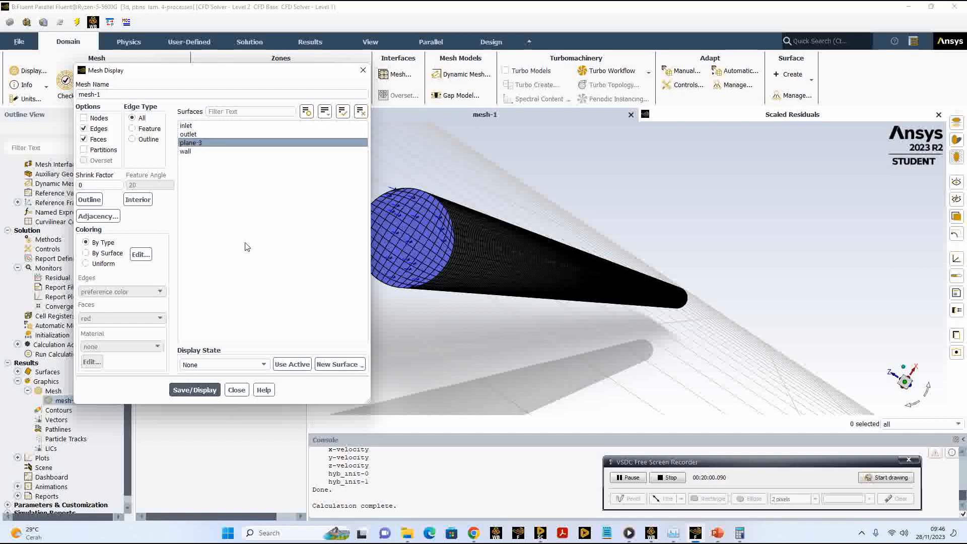
click(211, 391)
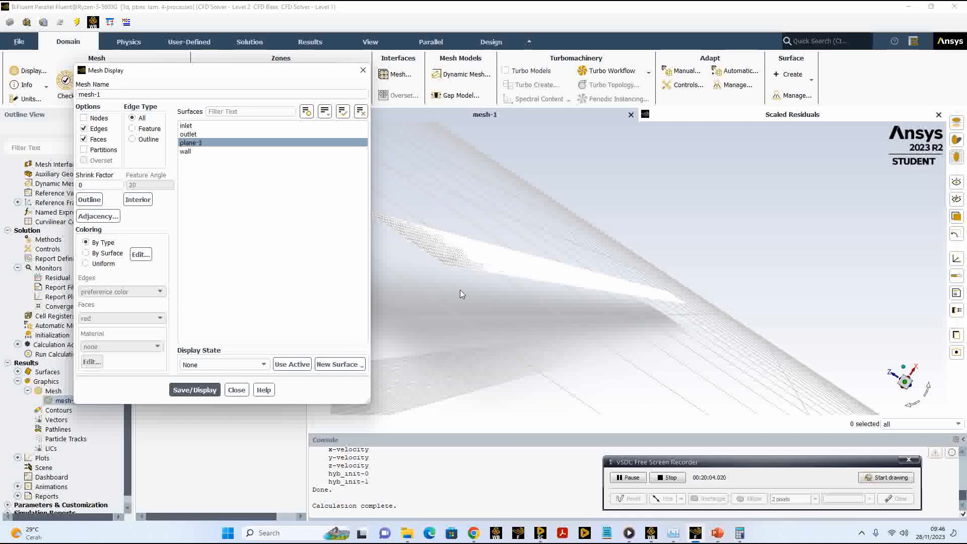
Step: Examine the mesh cells on the lengthwise section plane through the pipe from different angles and up close
drag(433, 267, 428, 283)
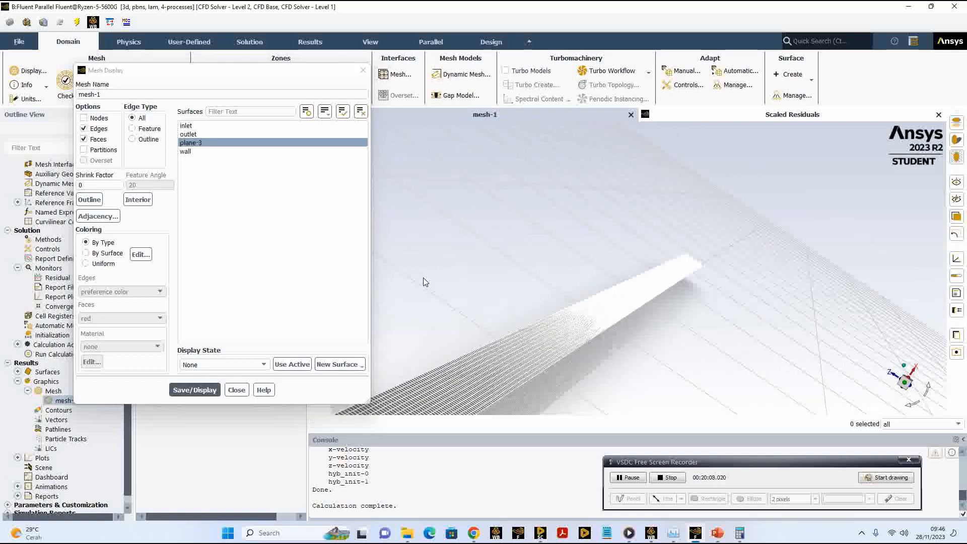
drag(291, 79, 194, 90)
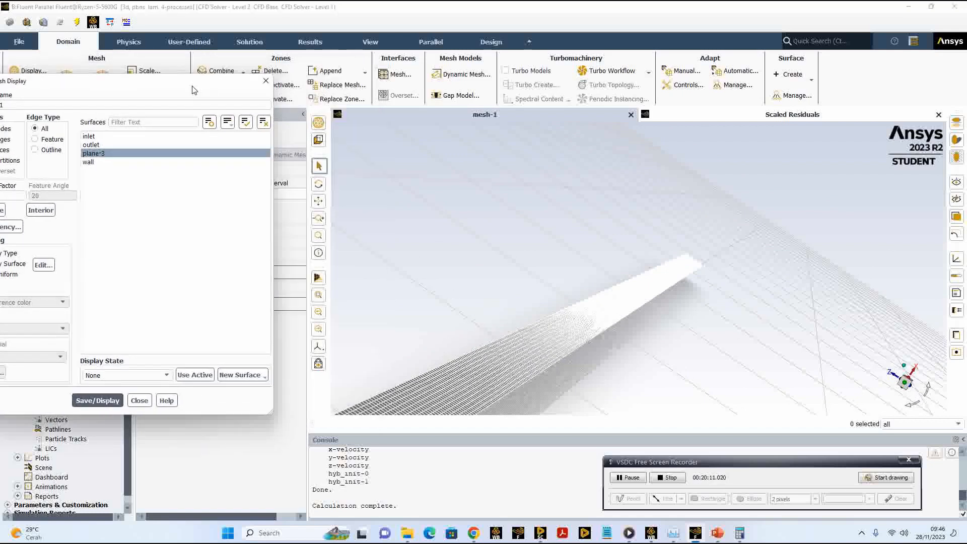
click(319, 201)
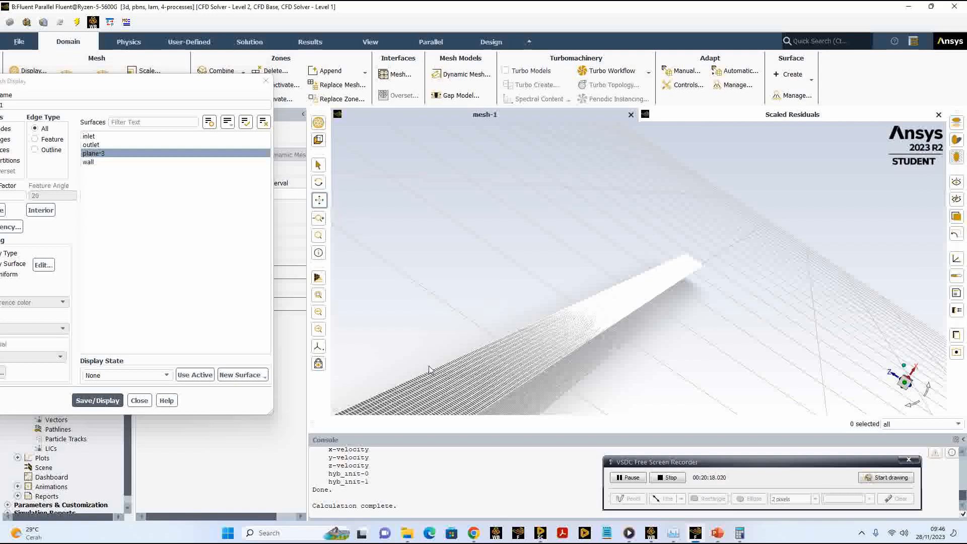
drag(428, 353, 440, 277)
click(320, 185)
drag(578, 215, 553, 218)
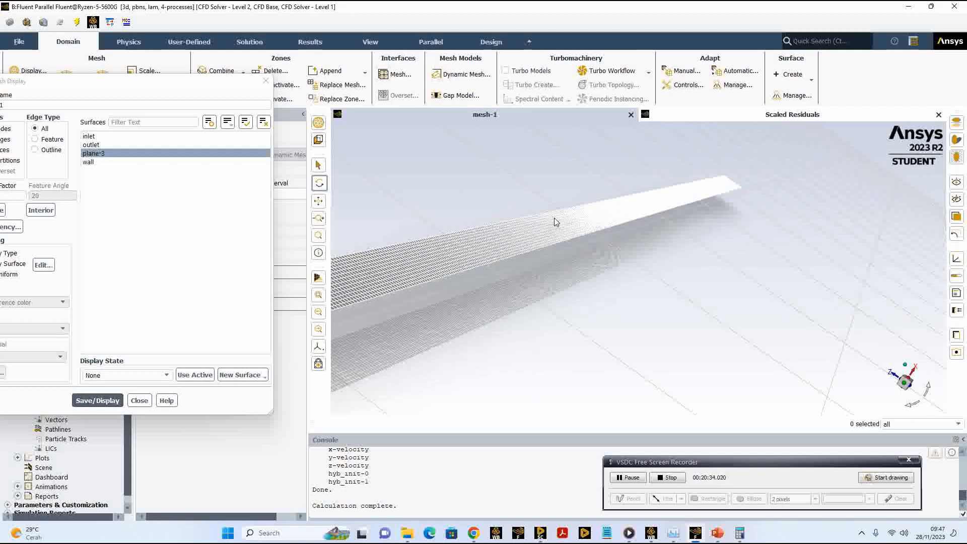
drag(576, 257, 462, 234)
scroll(461, 231, up, 4)
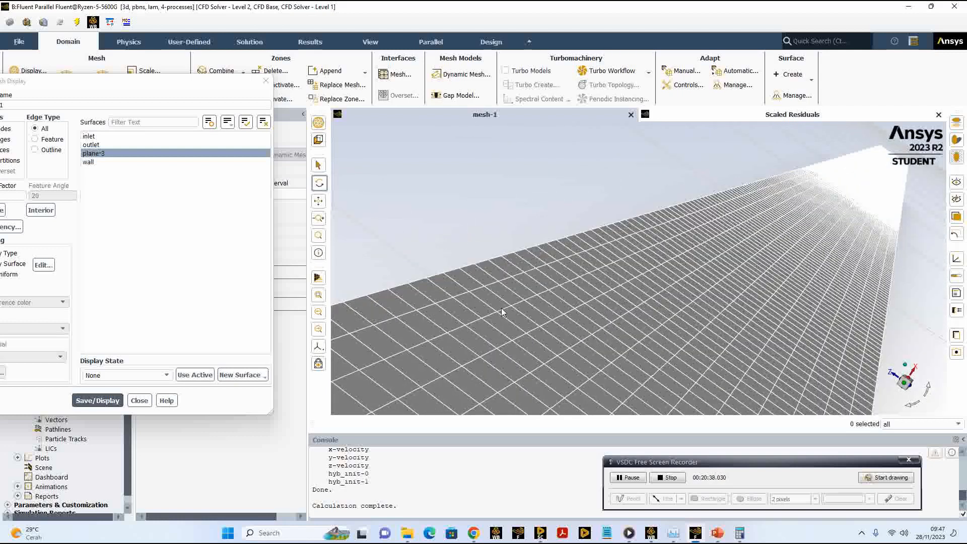
Step: Inspect the section plane's mesh from the near end of the pipe at several zoom levels, and close the mesh display settings
scroll(501, 307, up, 2)
scroll(500, 306, down, 4)
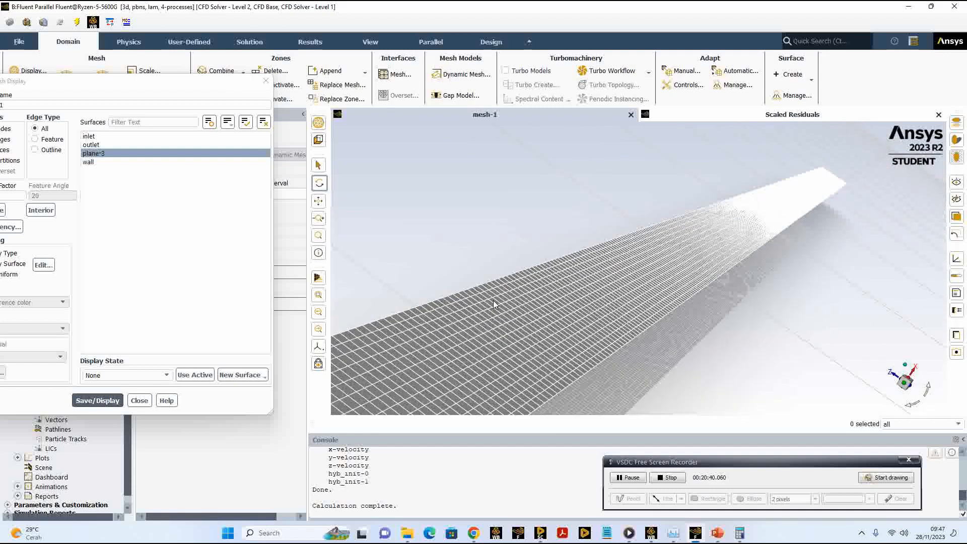
drag(493, 301, 481, 257)
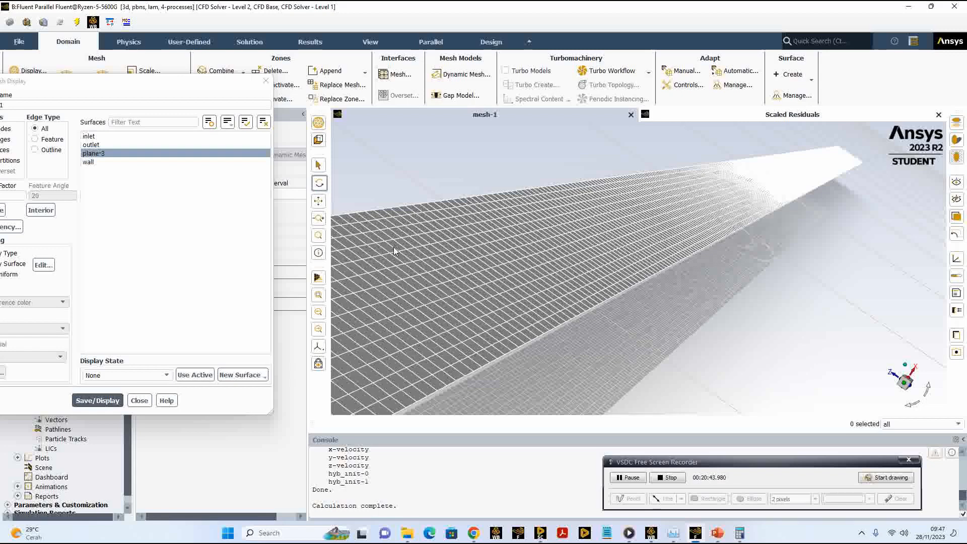
click(319, 201)
drag(404, 260, 479, 256)
scroll(697, 231, up, 2)
scroll(696, 231, down, 4)
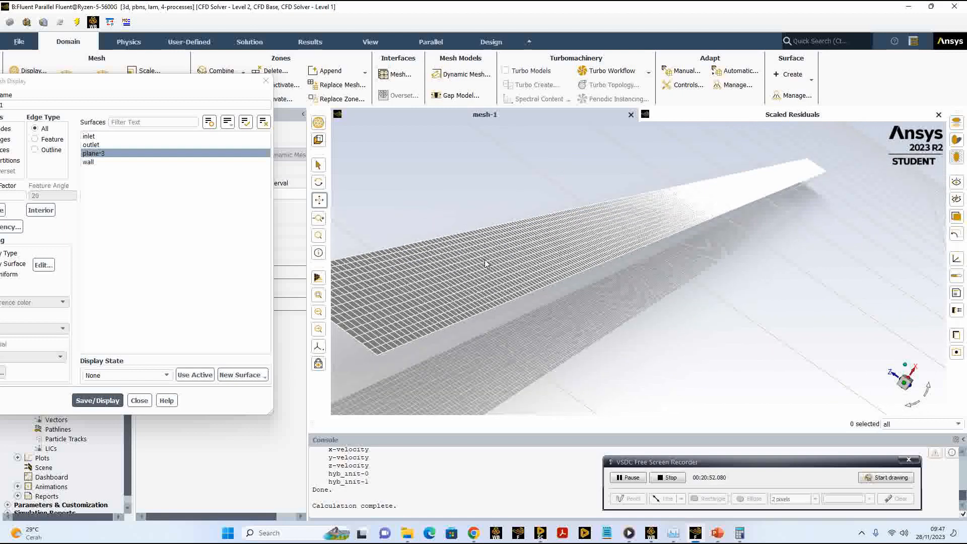
scroll(485, 260, down, 1)
drag(476, 264, 650, 243)
scroll(613, 244, up, 2)
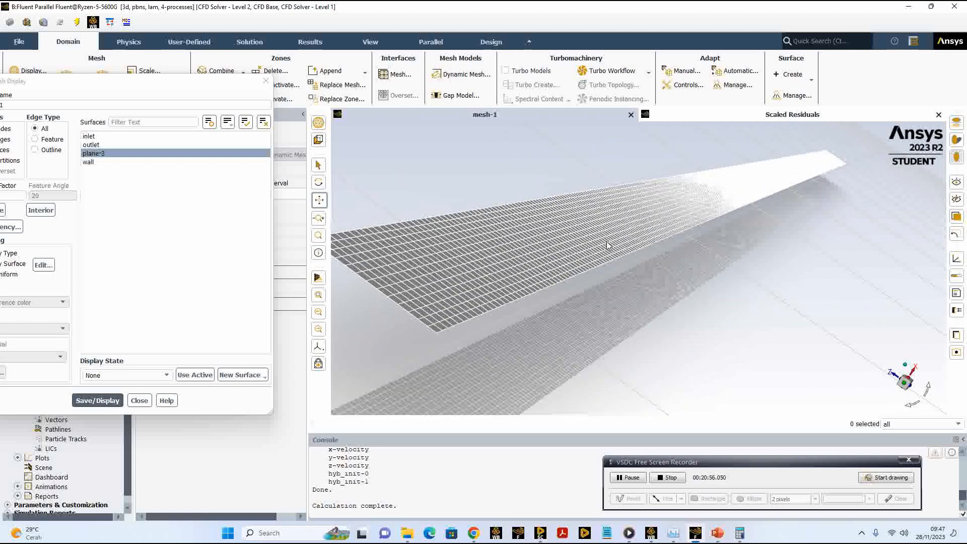
scroll(607, 249, down, 2)
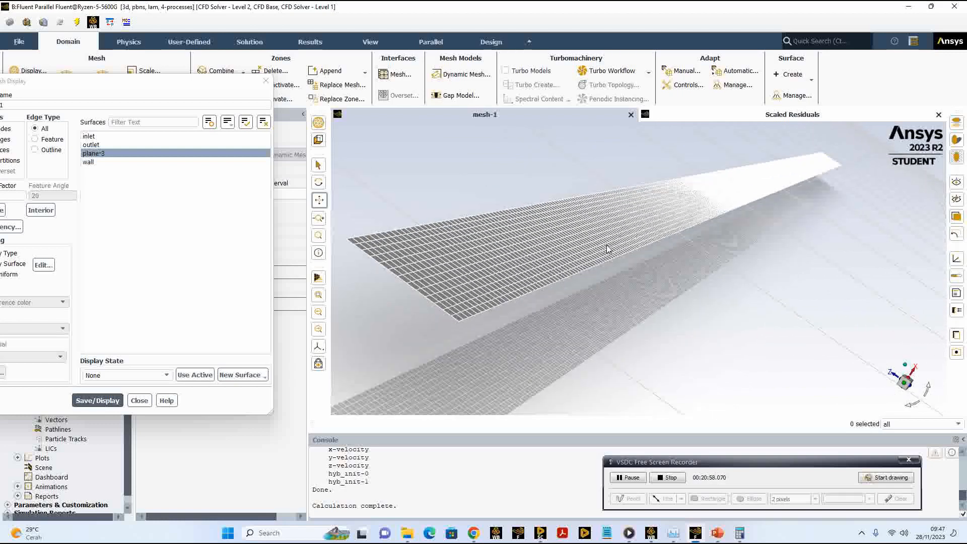
drag(515, 244, 596, 251)
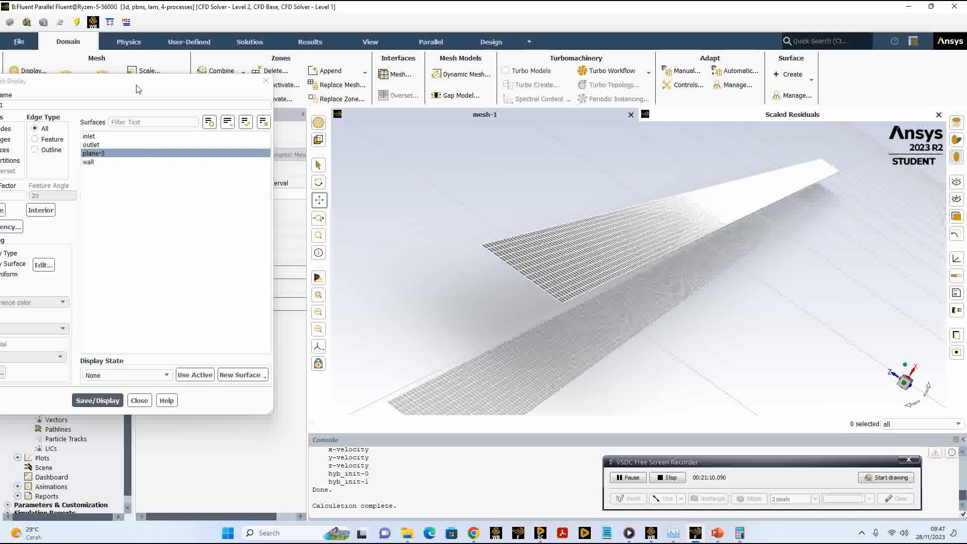
drag(133, 80, 252, 67)
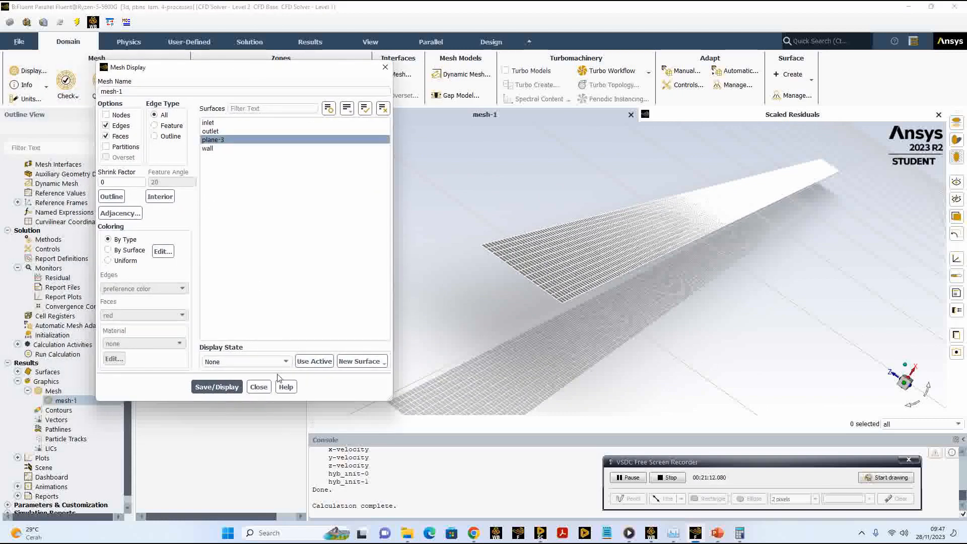
click(259, 386)
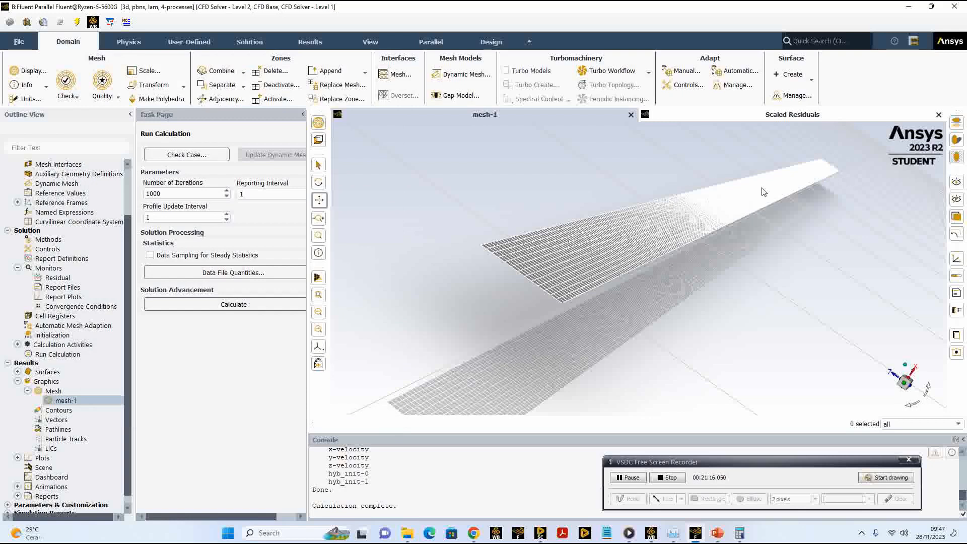
Step: Create and display a filled contour of Velocity Magnitude on the plane-3 surface
click(59, 410)
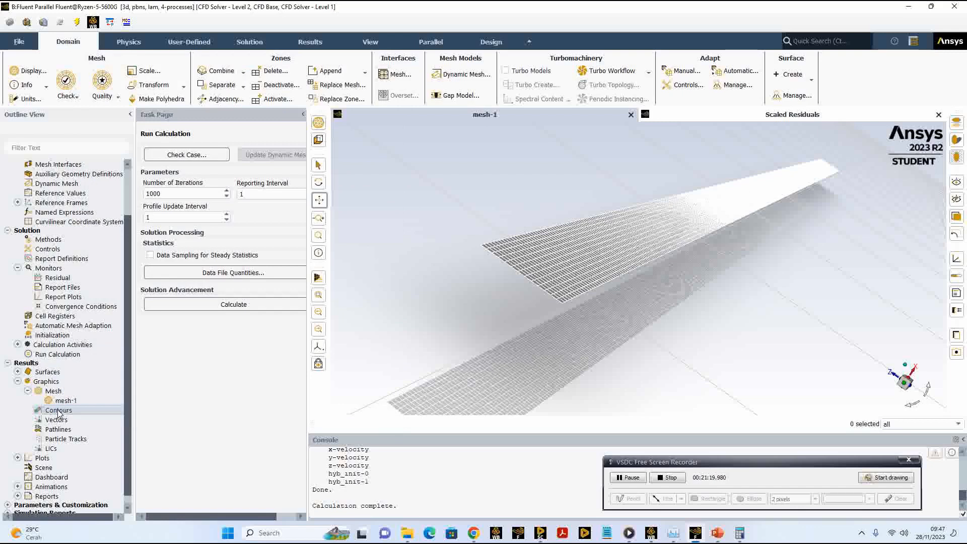
double_click(58, 411)
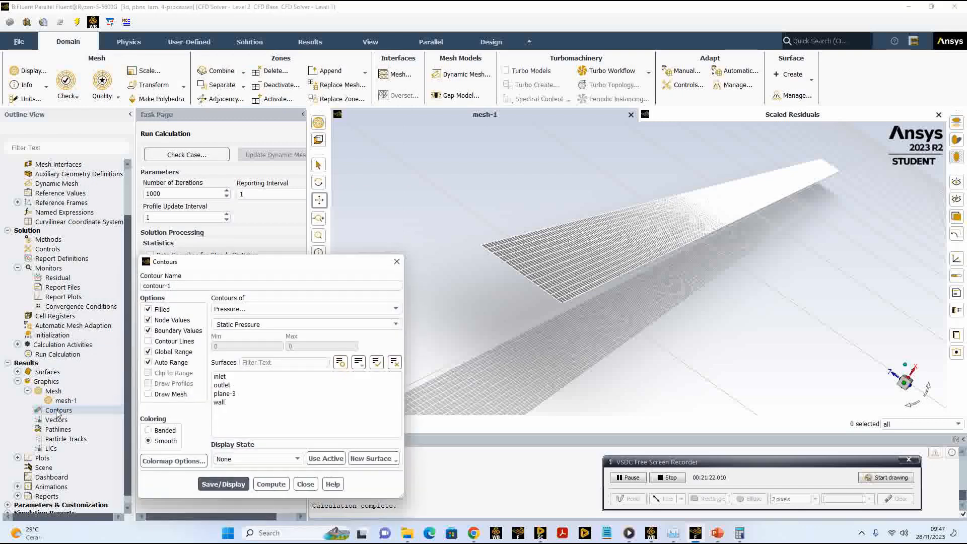
drag(220, 266, 251, 147)
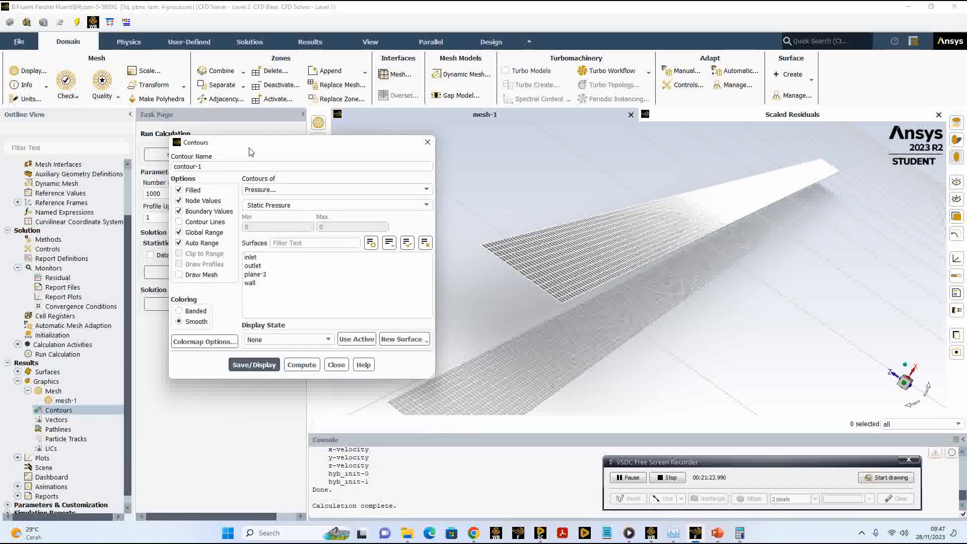
click(289, 194)
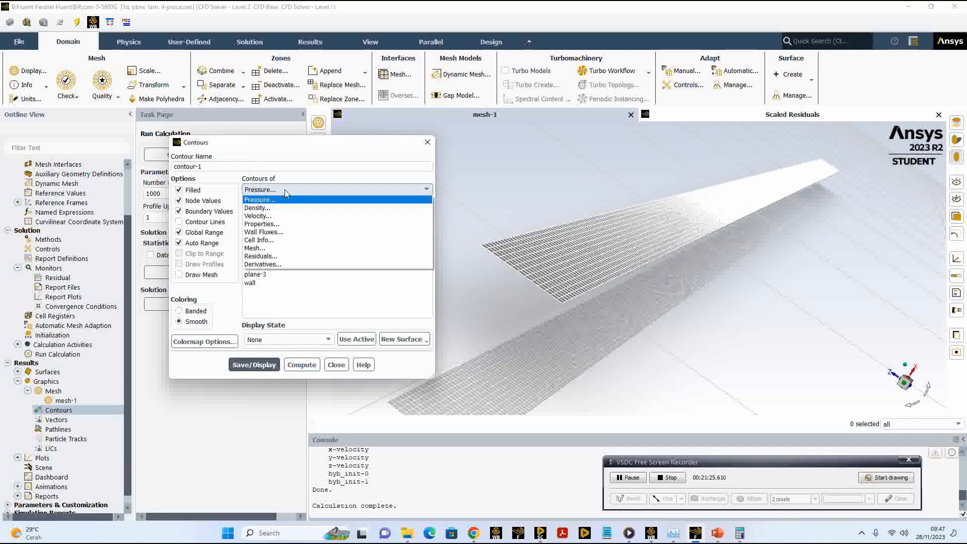
click(272, 215)
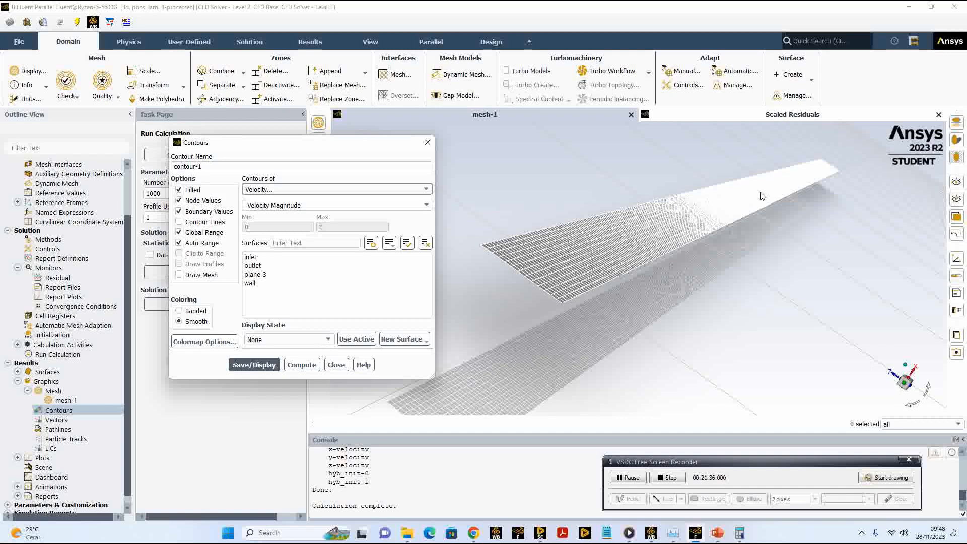
click(255, 275)
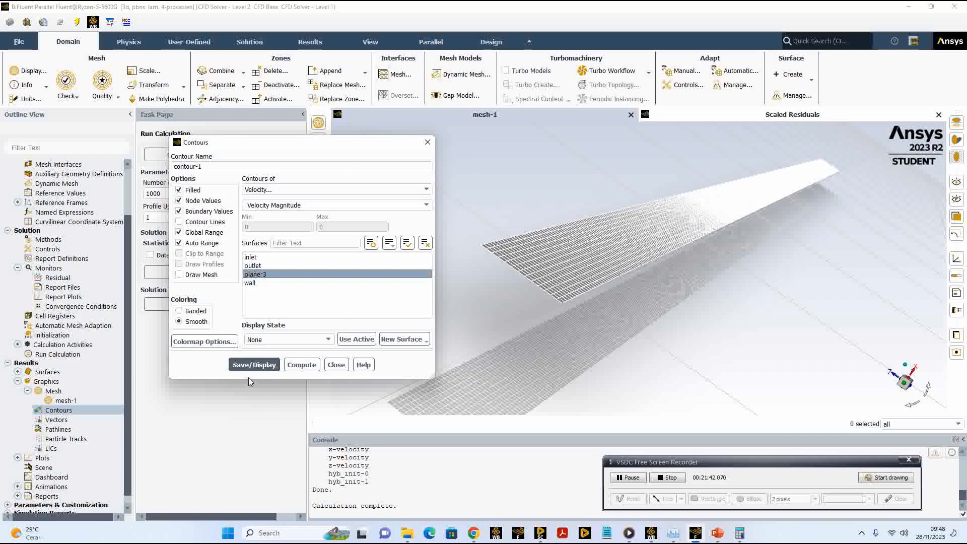
click(262, 368)
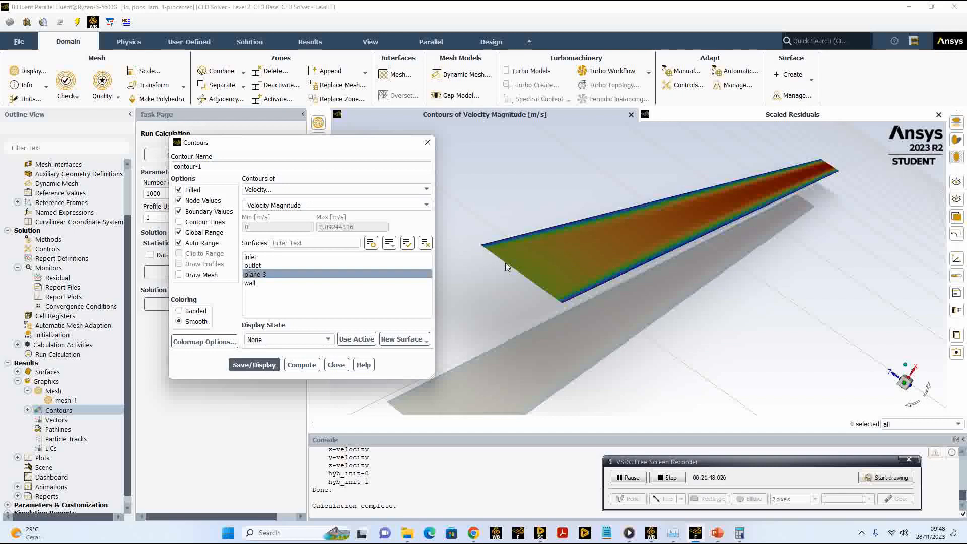
drag(352, 144, 205, 140)
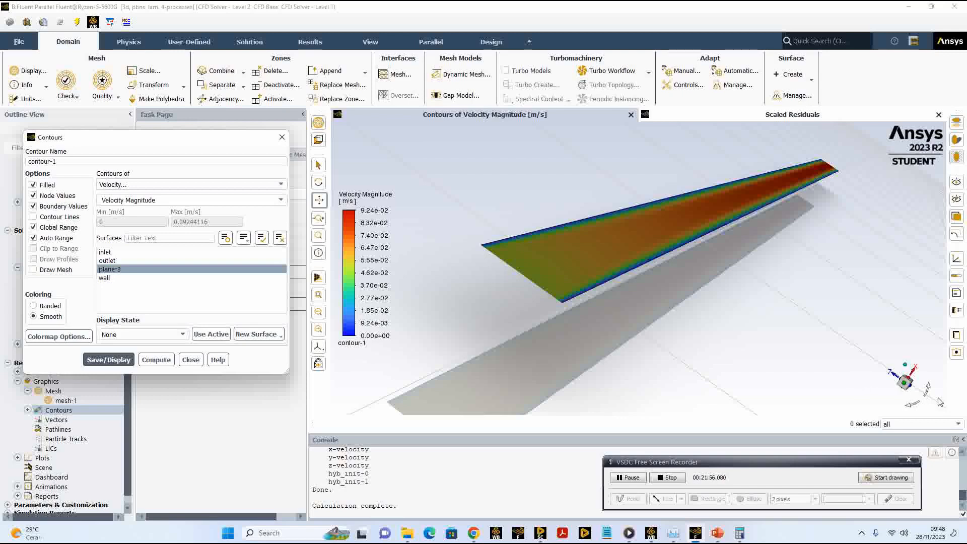
Step: View the velocity contour face-on along the X axis with the pipe horizontal, and examine the velocity distribution near the inlet
click(912, 370)
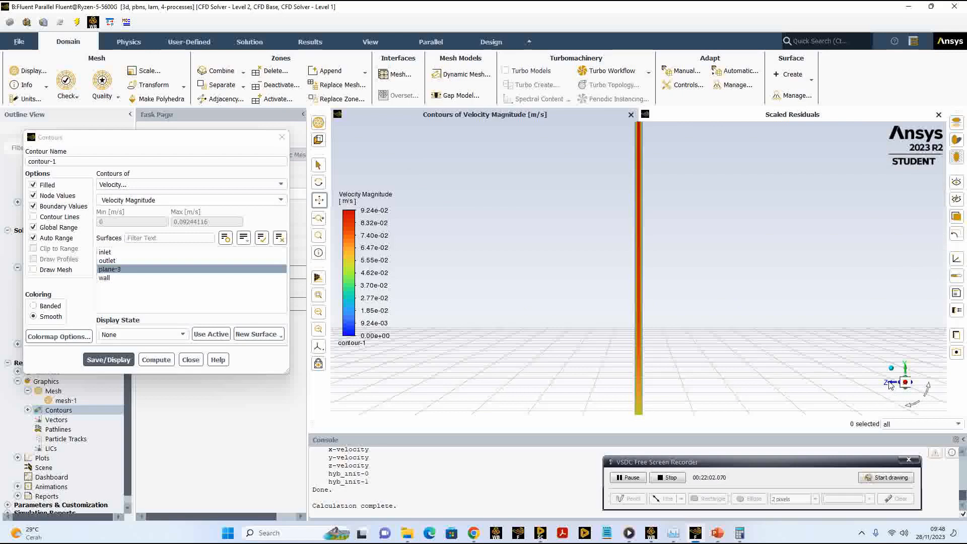
click(905, 371)
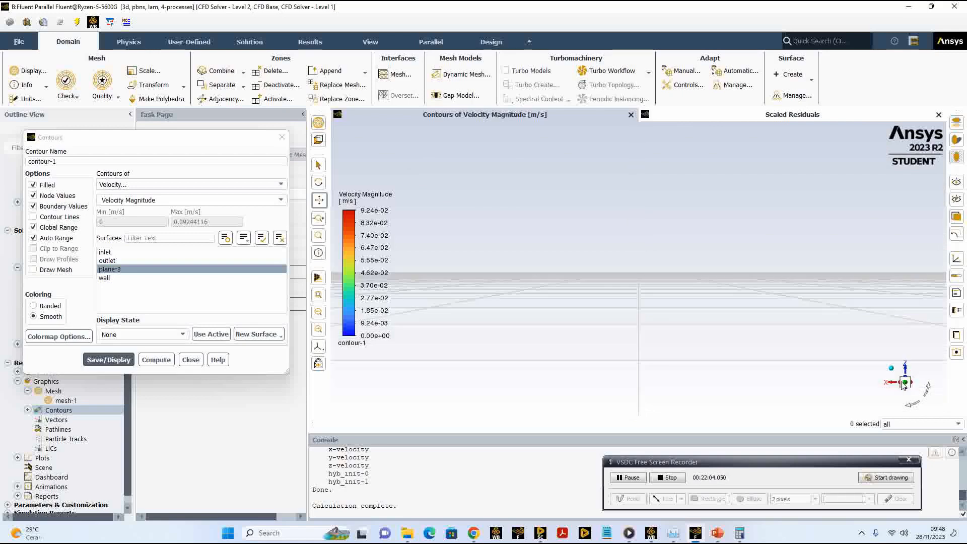
click(891, 384)
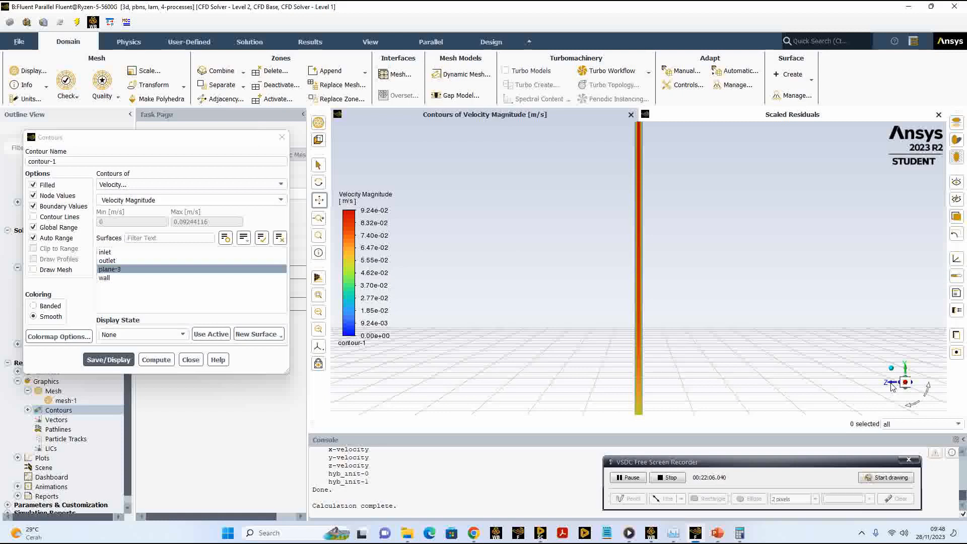
click(910, 407)
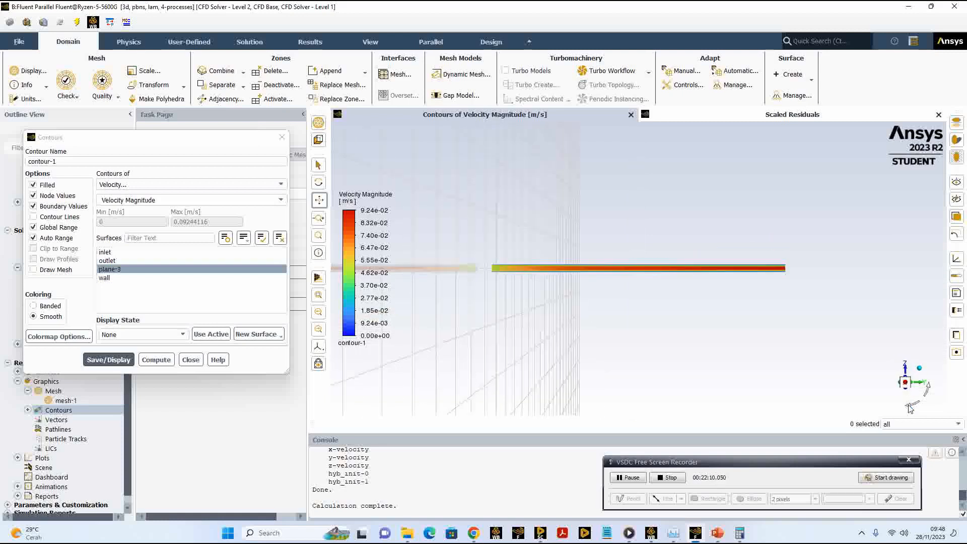
scroll(487, 271, up, 5)
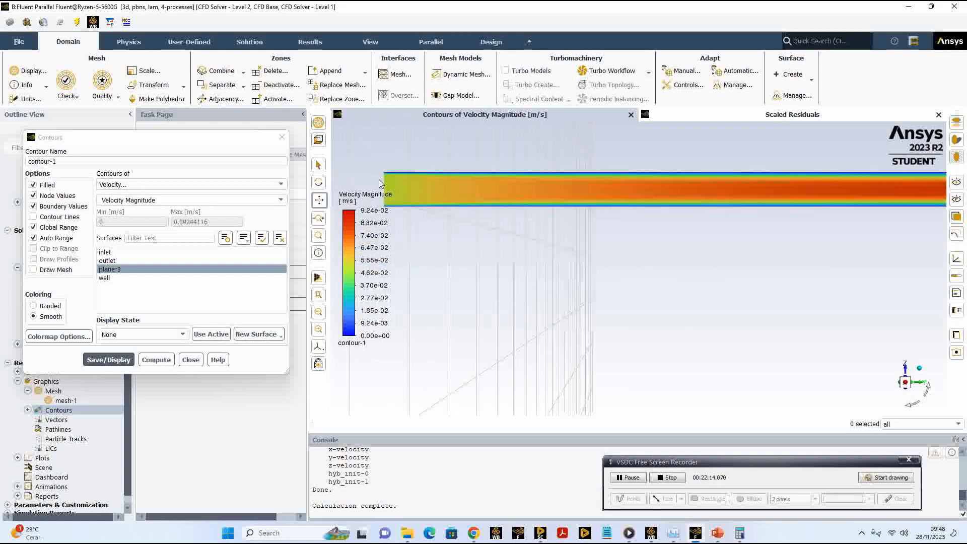
drag(446, 195, 691, 270)
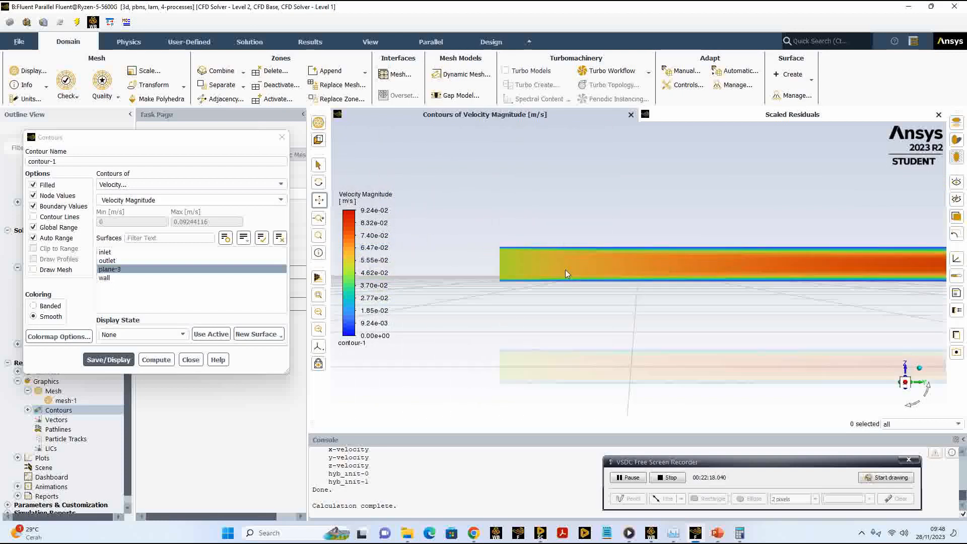
scroll(568, 274, up, 3)
scroll(569, 274, up, 2)
drag(537, 268, 588, 227)
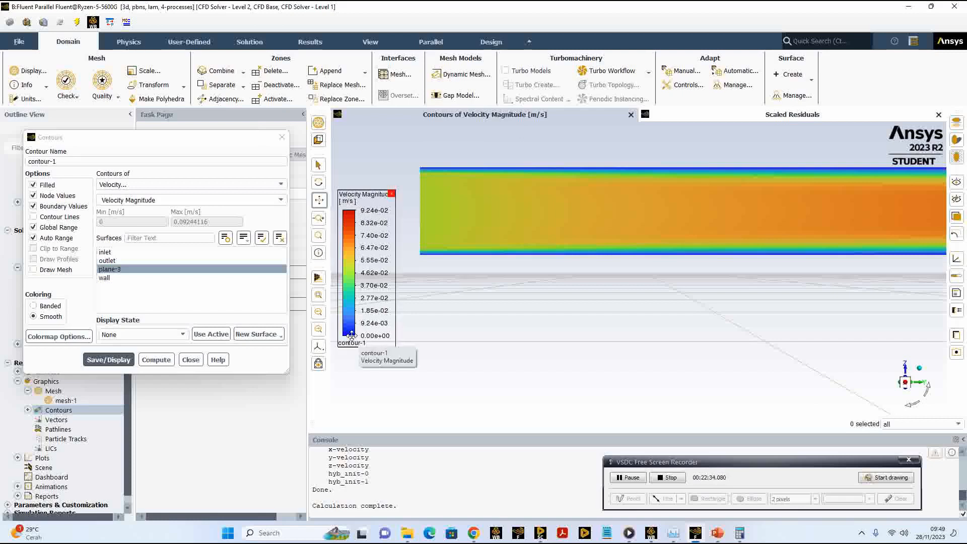
scroll(455, 191, down, 1)
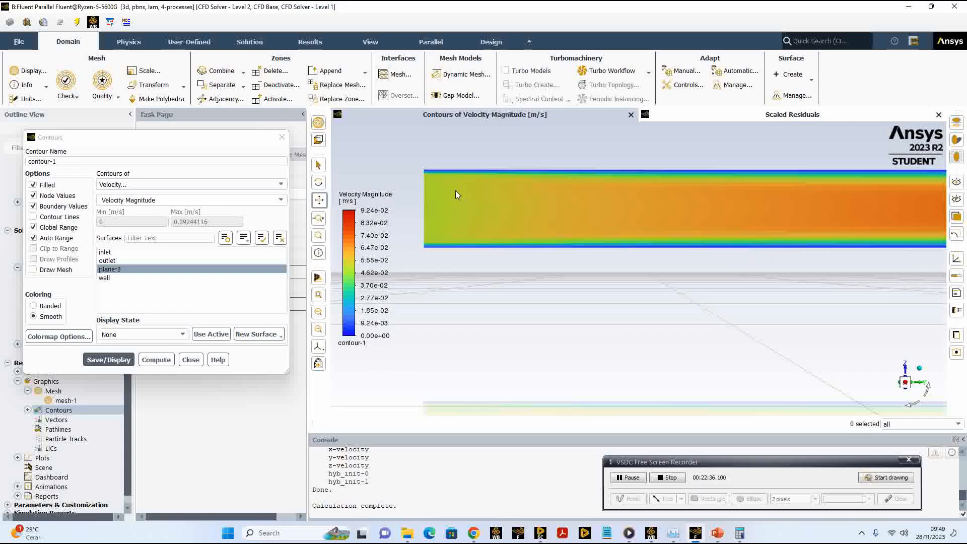
scroll(456, 191, up, 2)
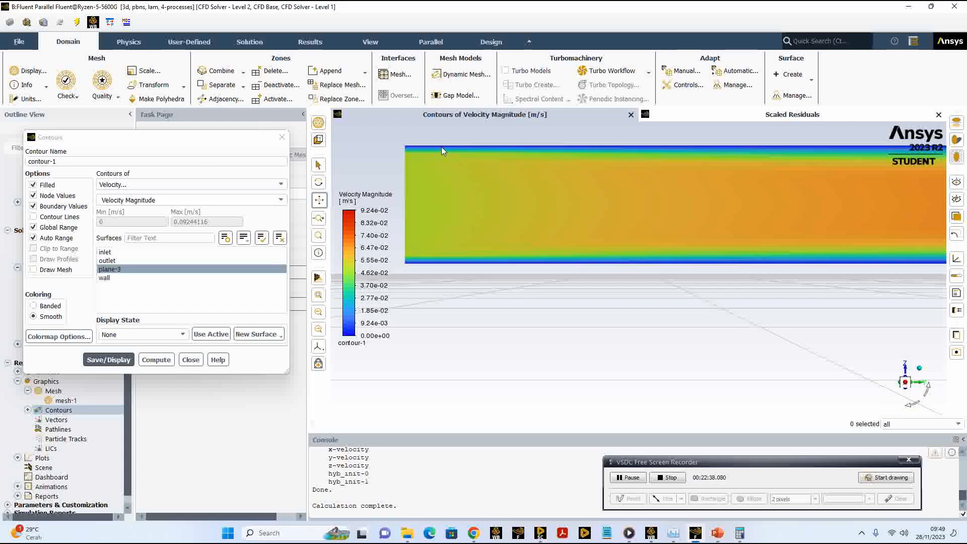
scroll(527, 213, down, 3)
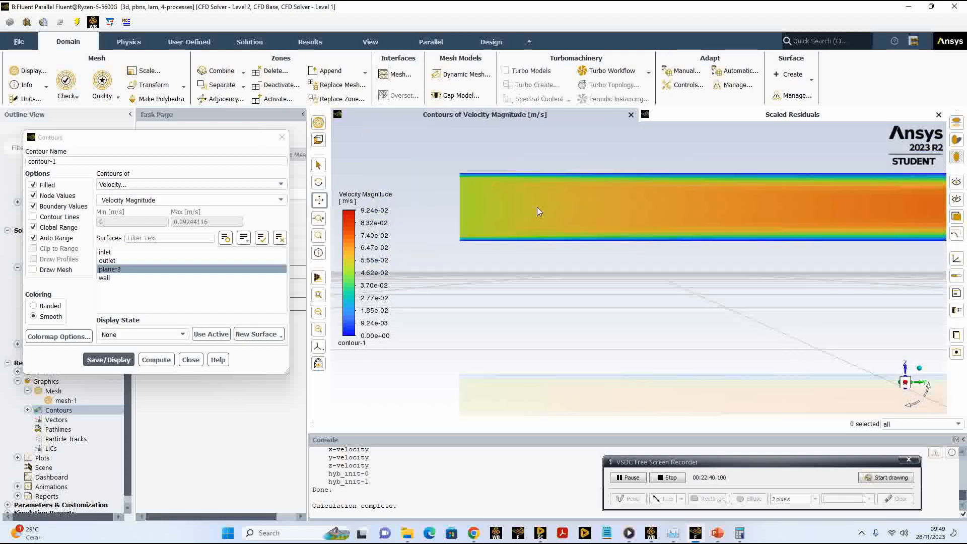
scroll(536, 207, down, 1)
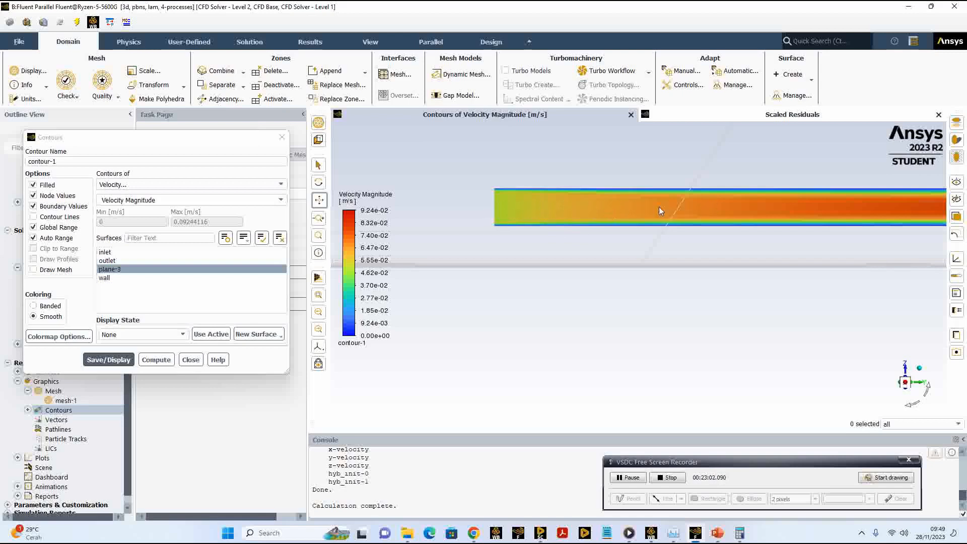
Step: Follow the velocity contour along the pipe from the inlet to the outlet, and bring the whole pipe back into view
drag(711, 211, 444, 228)
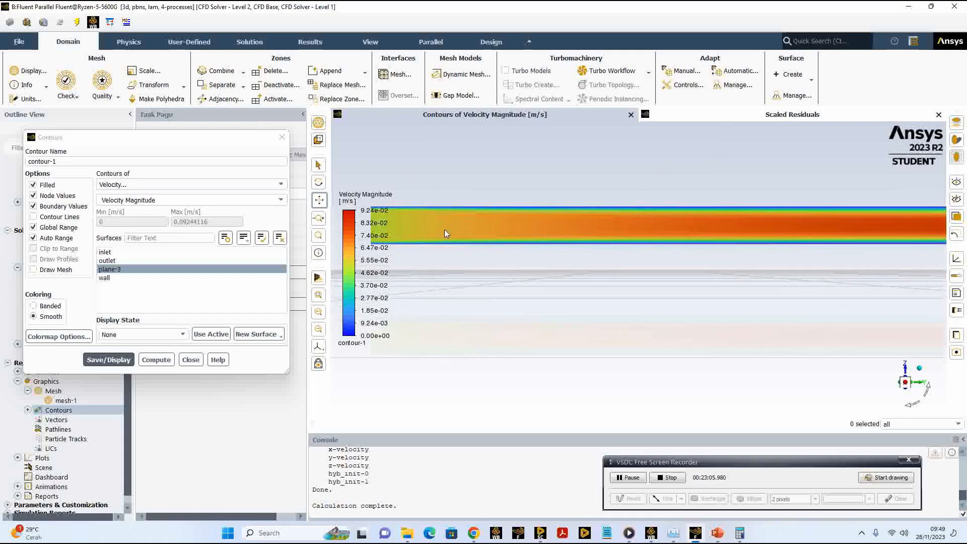
drag(640, 234, 496, 238)
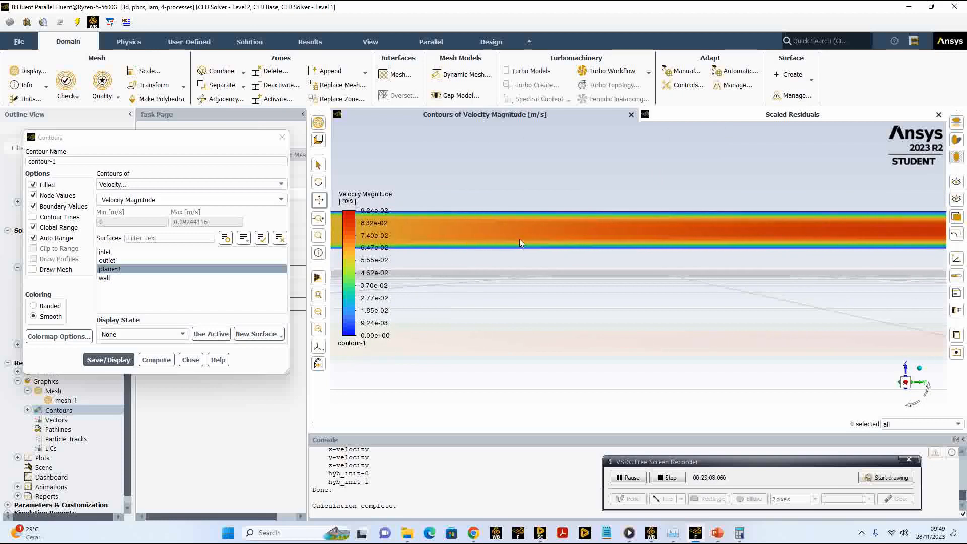
drag(645, 239, 554, 245)
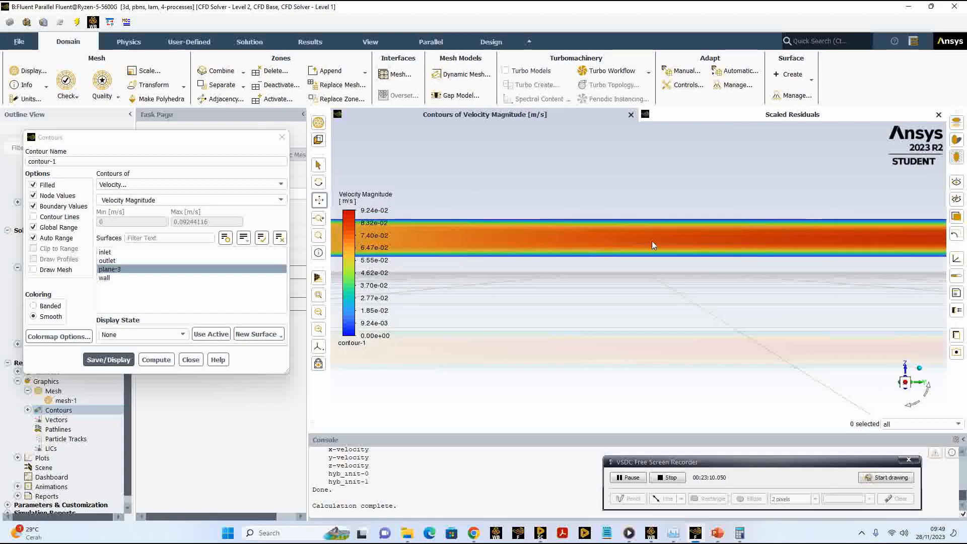
drag(660, 235, 540, 236)
drag(644, 239, 479, 237)
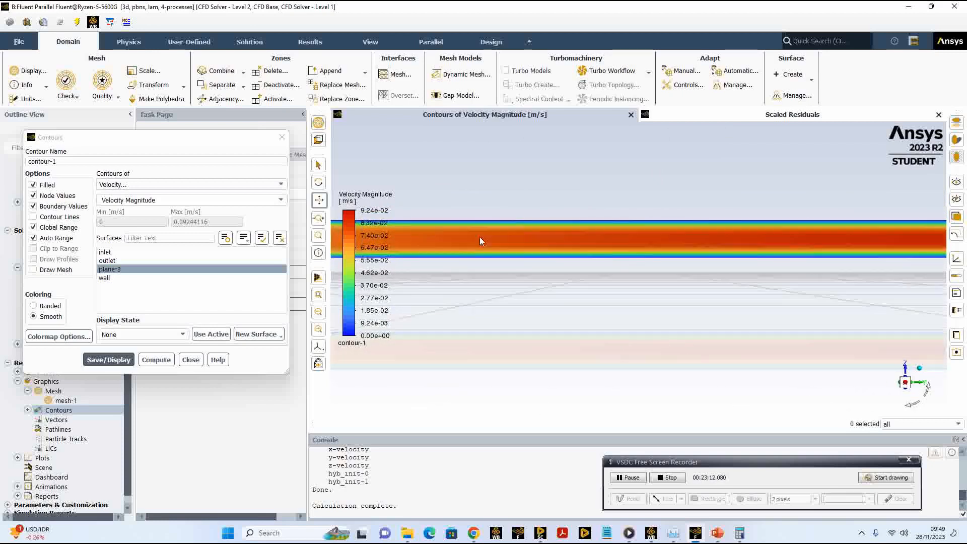
drag(630, 235, 535, 231)
drag(753, 229, 566, 229)
drag(675, 228, 584, 231)
drag(693, 231, 572, 233)
drag(715, 233, 588, 235)
drag(807, 225, 575, 225)
drag(769, 225, 788, 222)
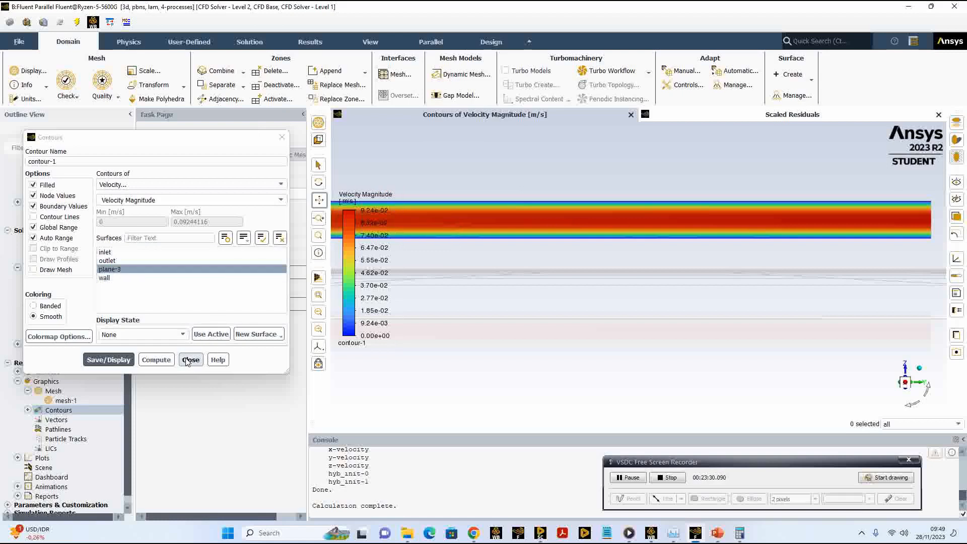
scroll(469, 251, down, 2)
scroll(473, 252, down, 3)
drag(457, 258, 940, 263)
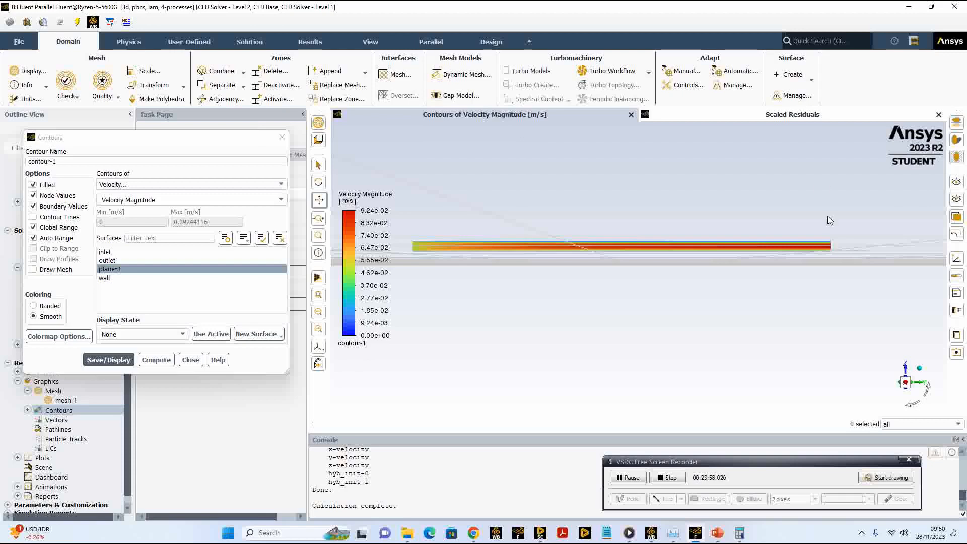
Step: Create a line surface named line-4 along the pipe axis from the origin to y1 = 1 m, and close the contour settings
click(811, 80)
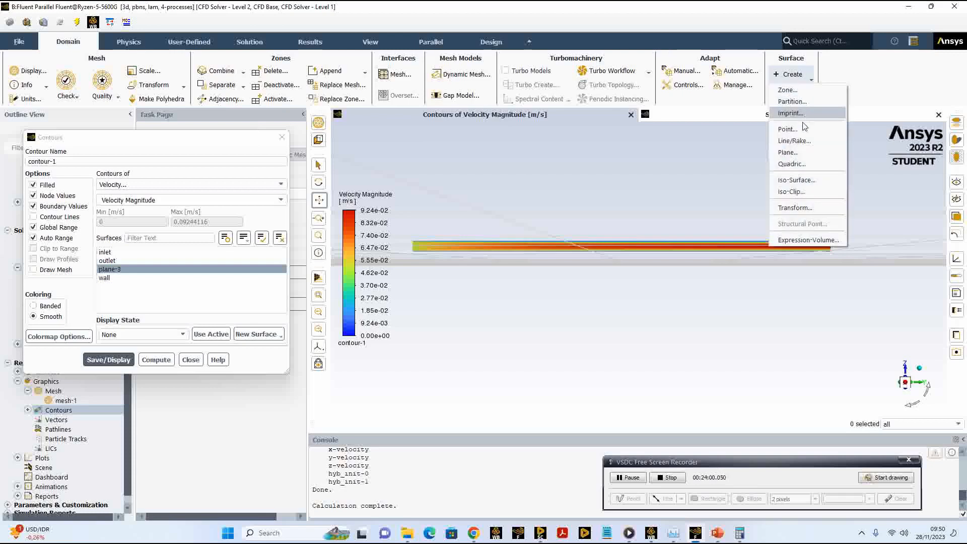
click(796, 141)
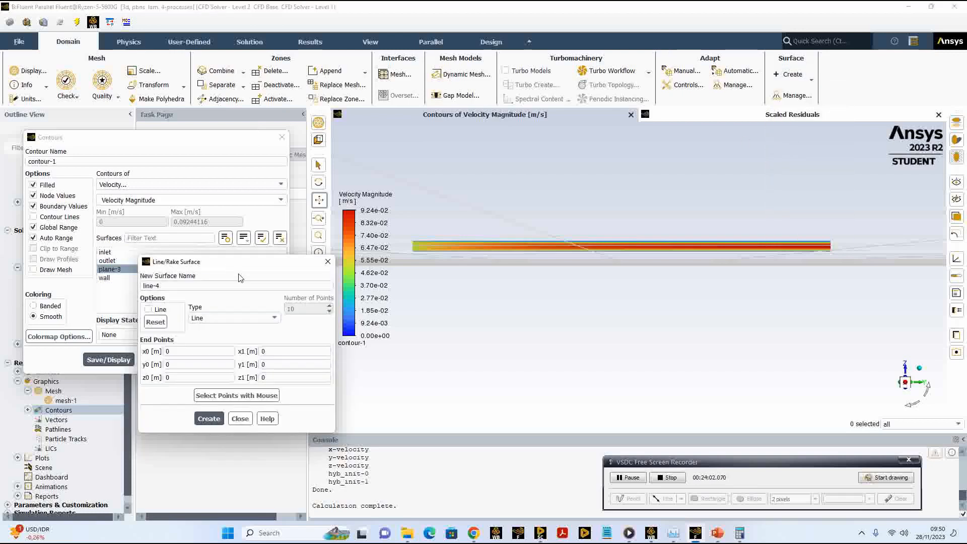
drag(238, 262, 404, 203)
drag(330, 227, 301, 233)
click(338, 230)
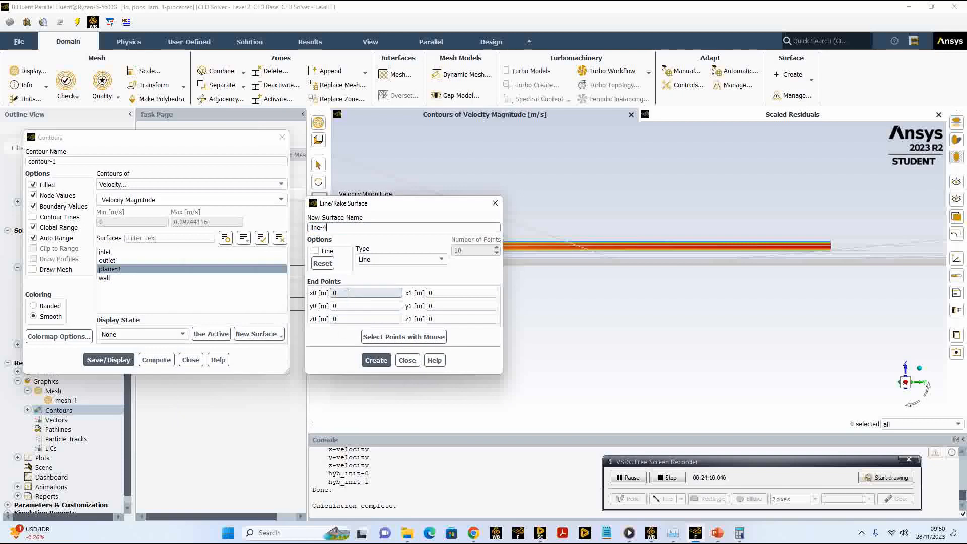
drag(386, 204, 272, 193)
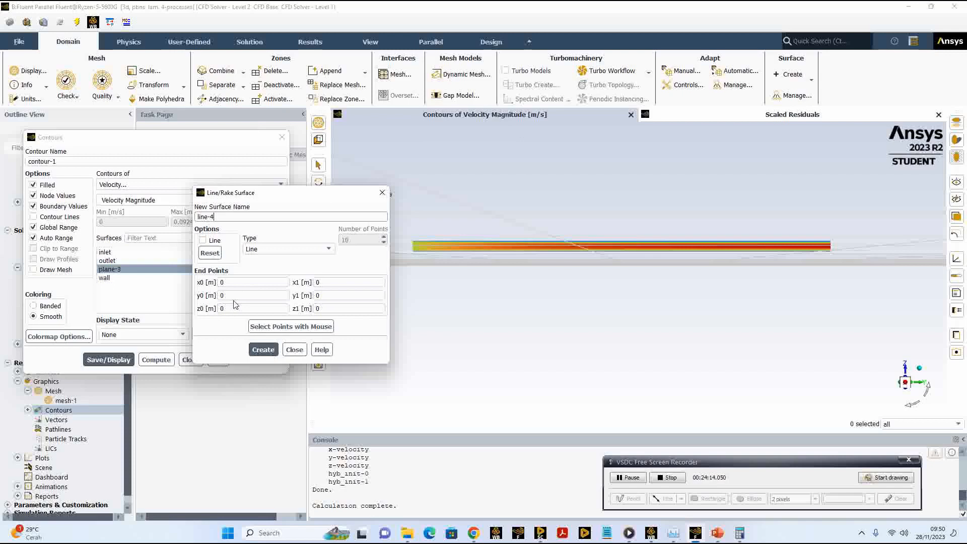
scroll(823, 250, up, 2)
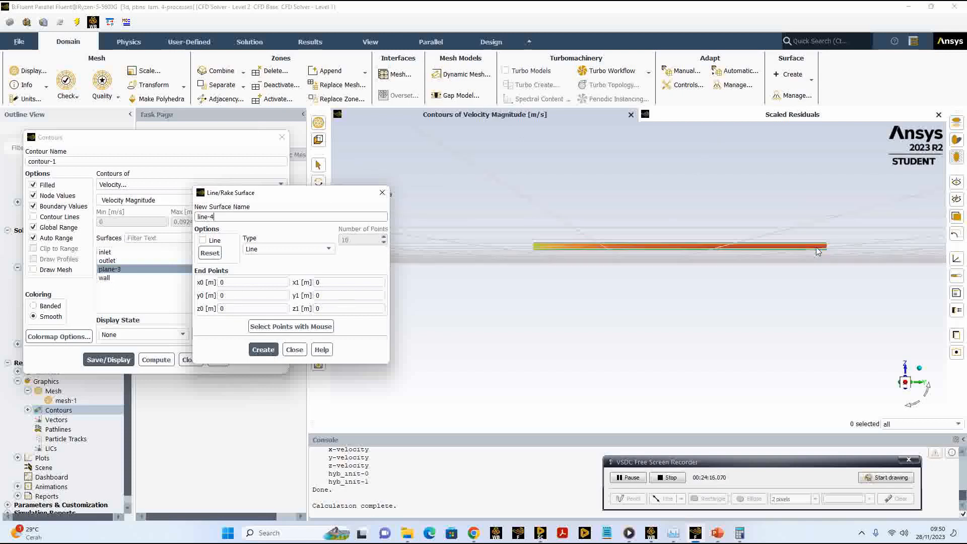
scroll(817, 253, up, 1)
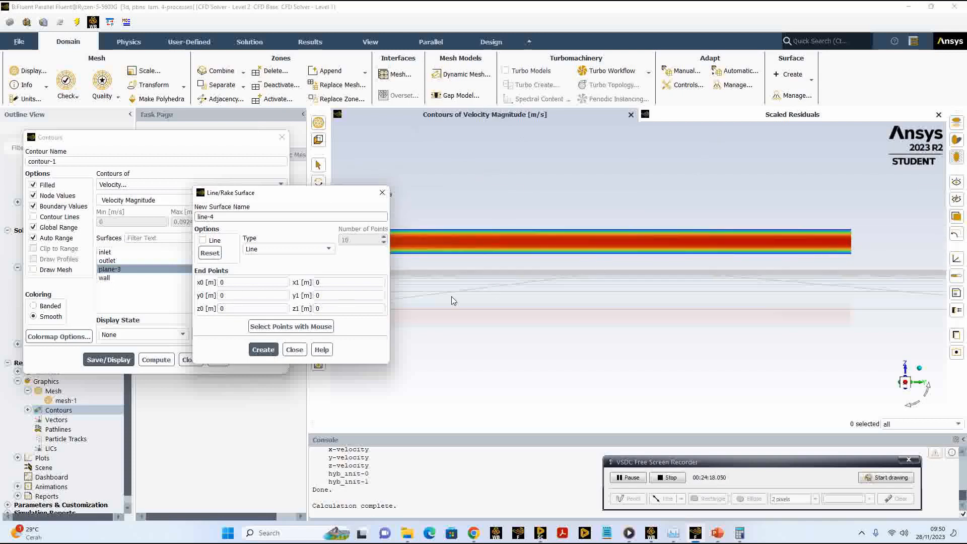
click(321, 296)
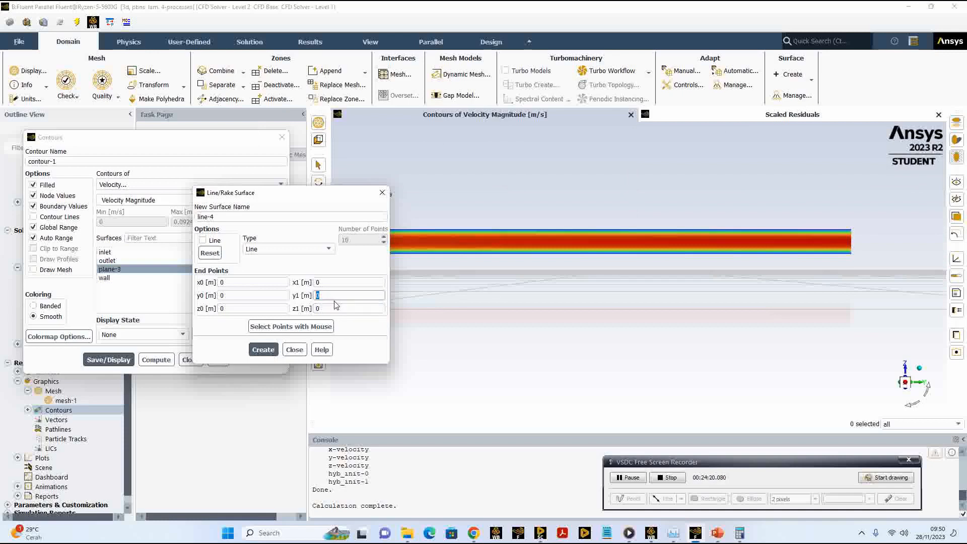
text(1)
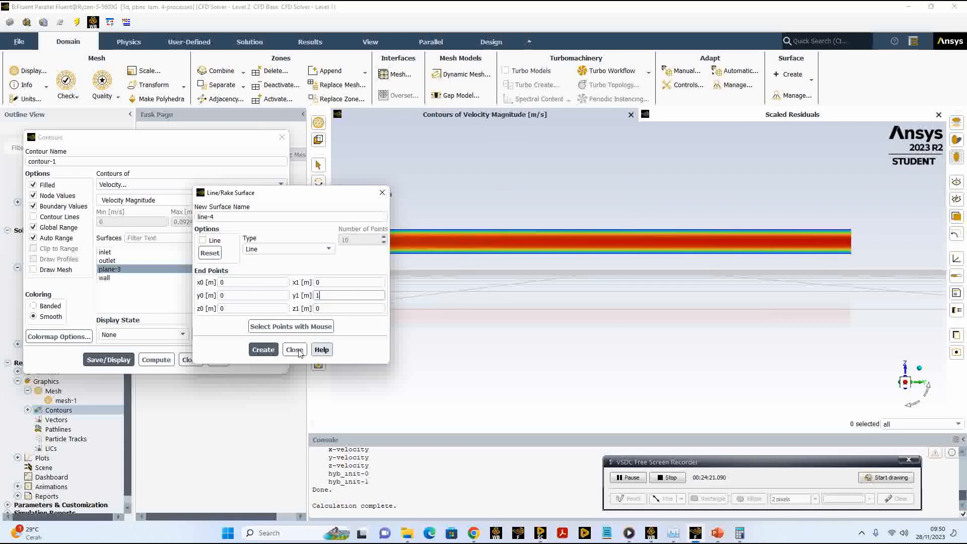
click(262, 349)
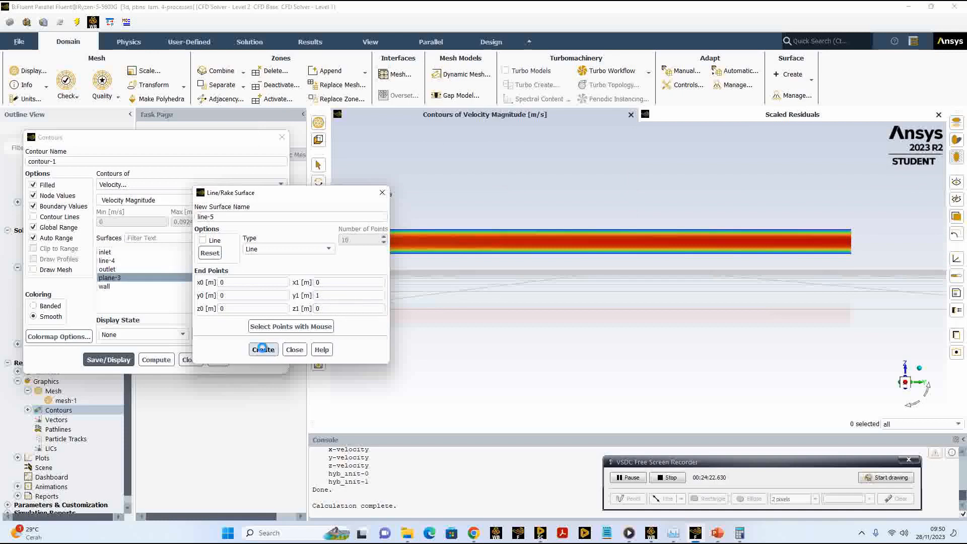
click(295, 350)
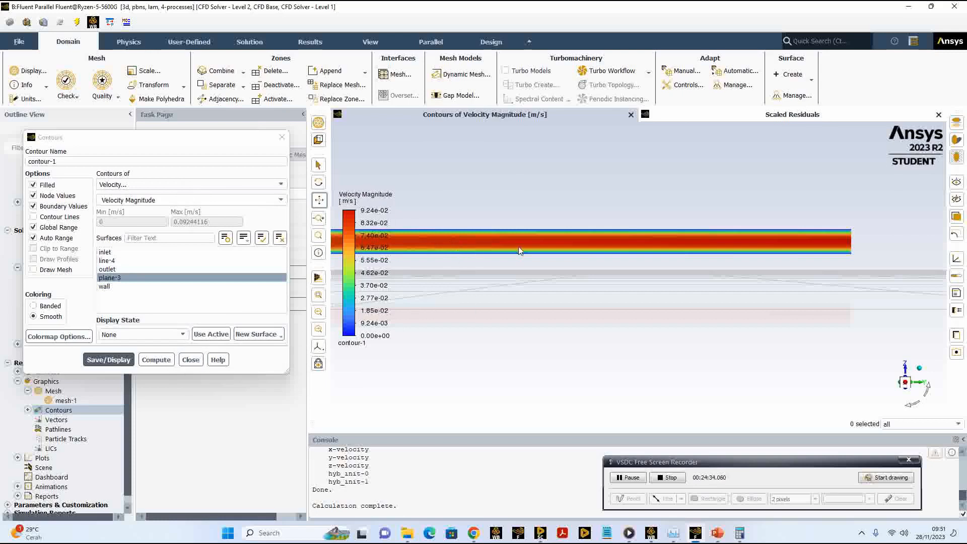
click(191, 360)
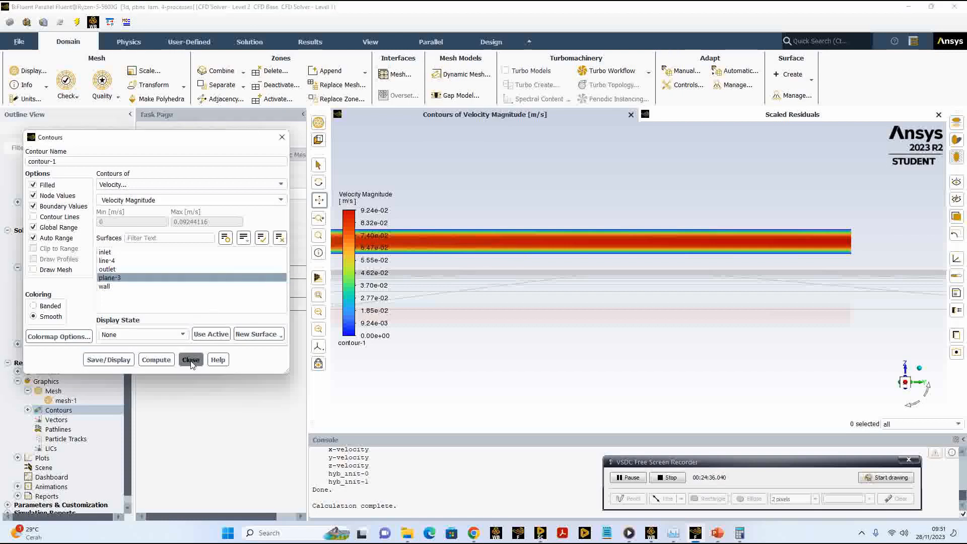
Step: Create an XY plot of Velocity Magnitude on the line-4 surface with the plot direction along X
scroll(71, 401, down, 1)
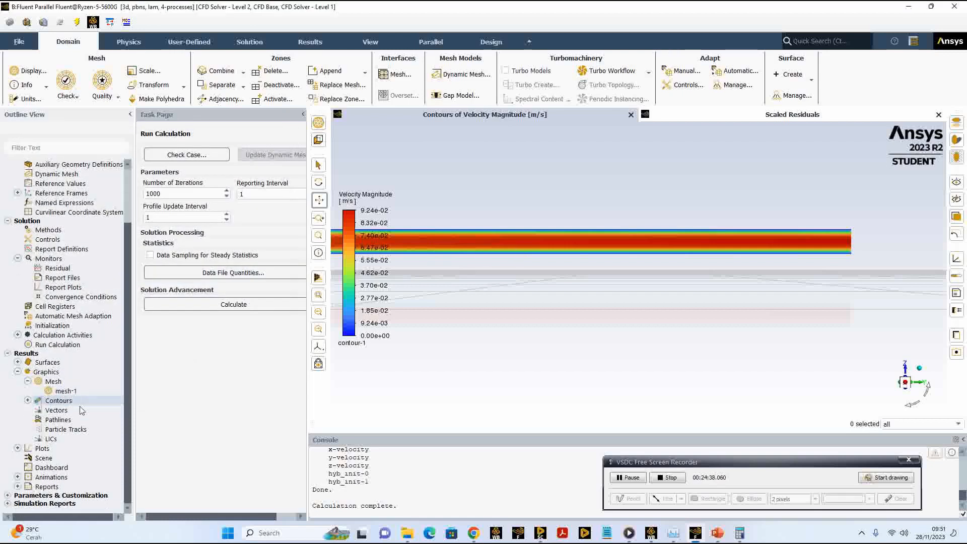
click(74, 403)
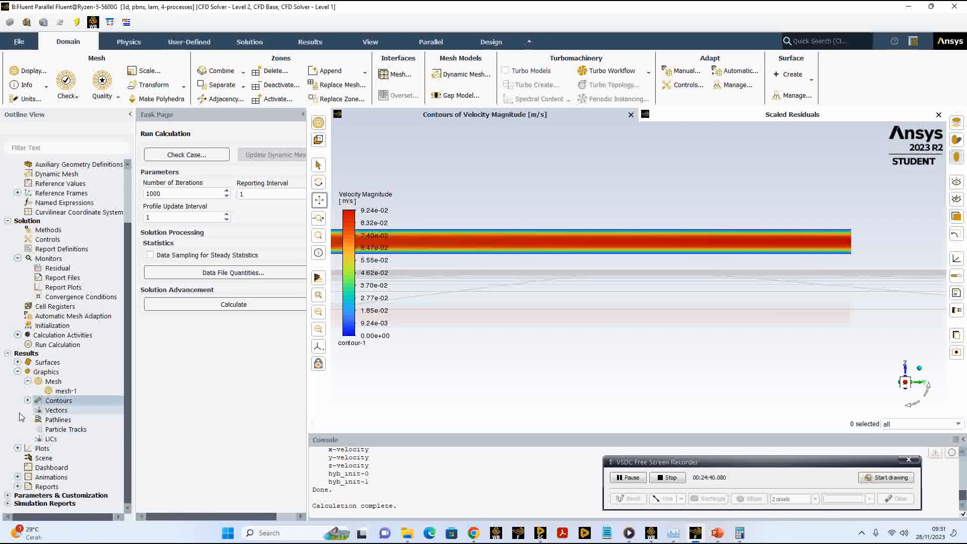
click(18, 448)
scroll(35, 433, down, 2)
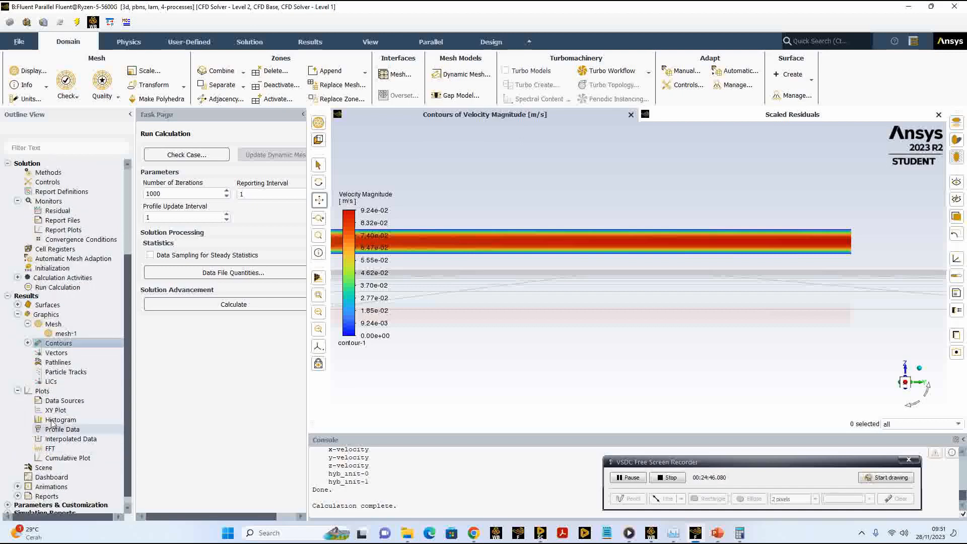
click(49, 411)
double_click(49, 410)
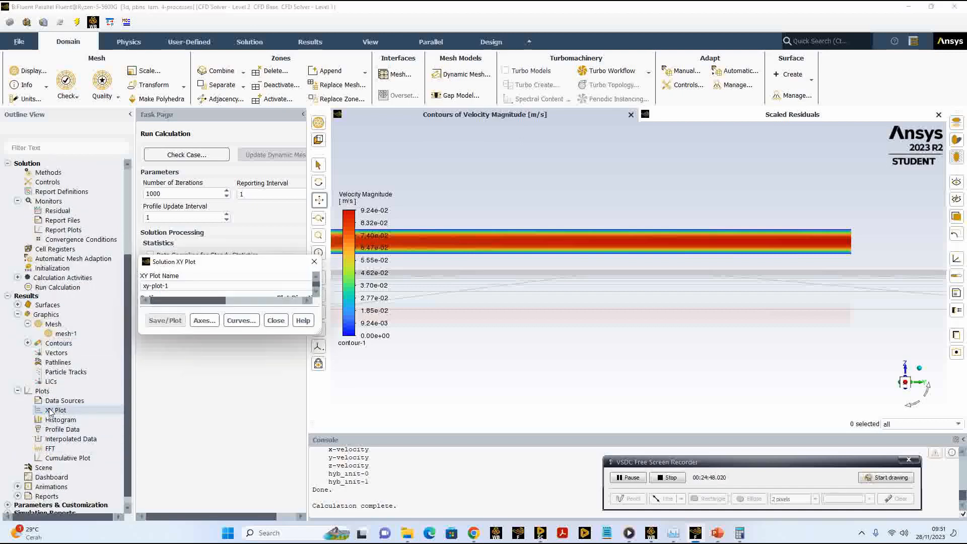
drag(285, 266, 305, 128)
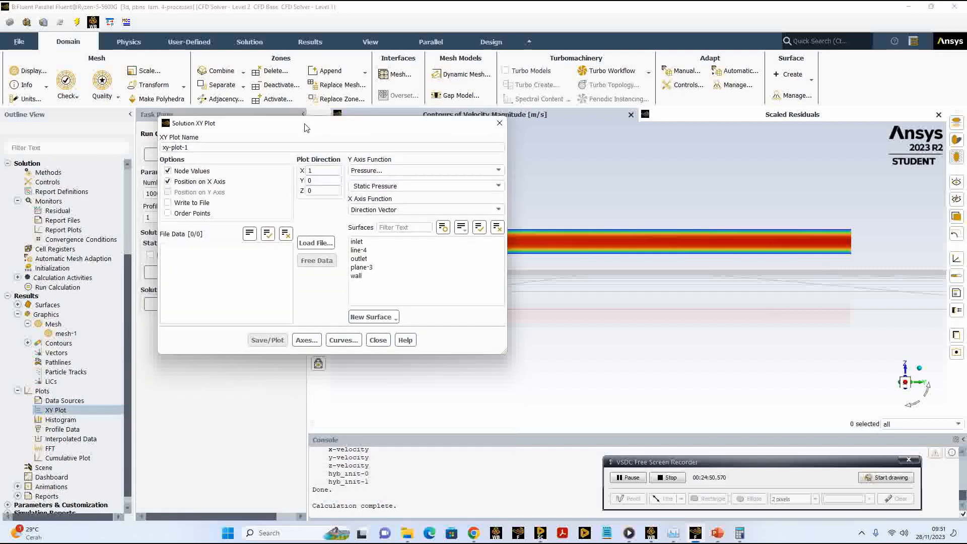
click(388, 173)
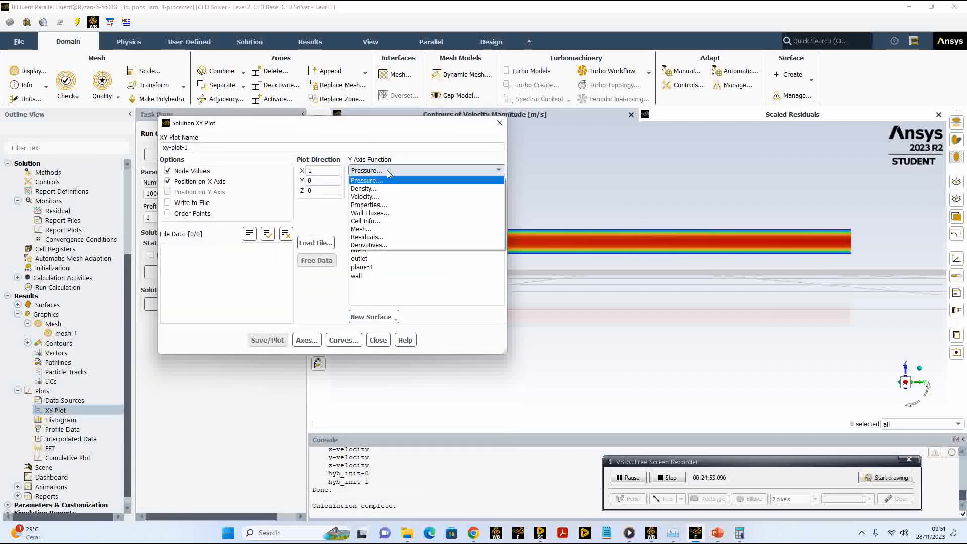
click(379, 197)
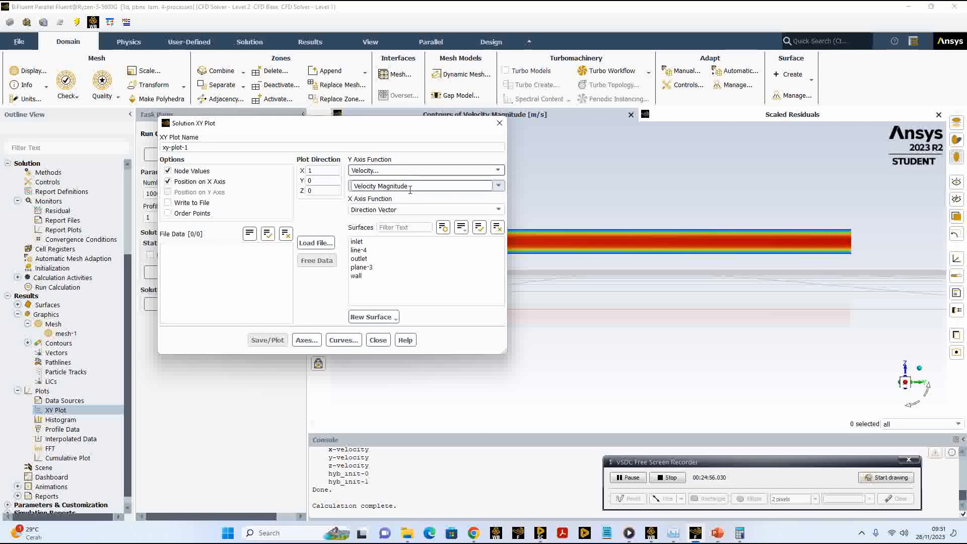
click(370, 252)
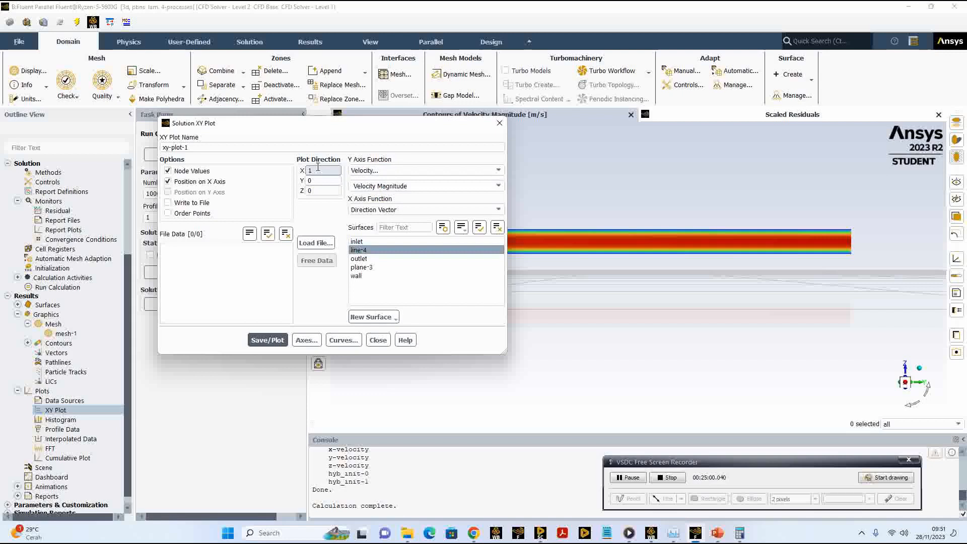
drag(323, 124, 176, 54)
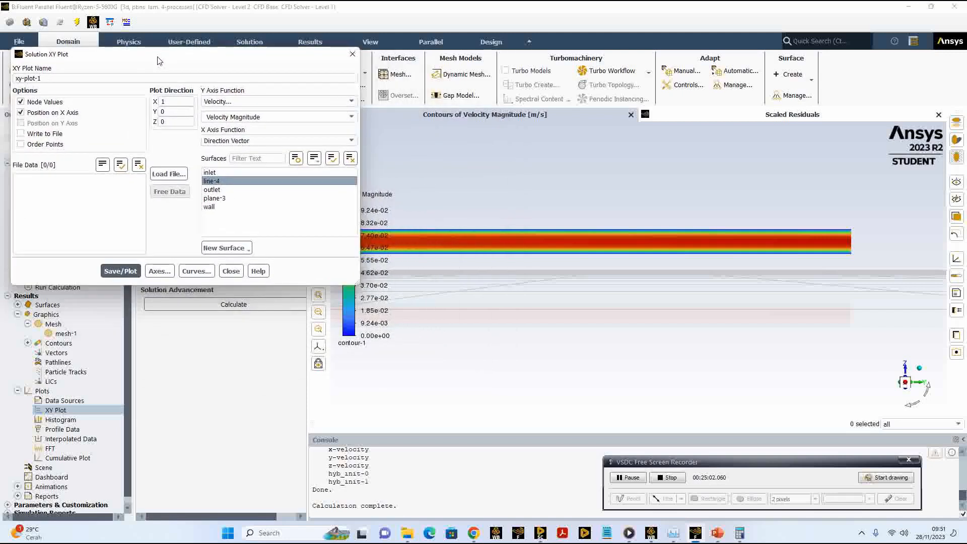
click(120, 271)
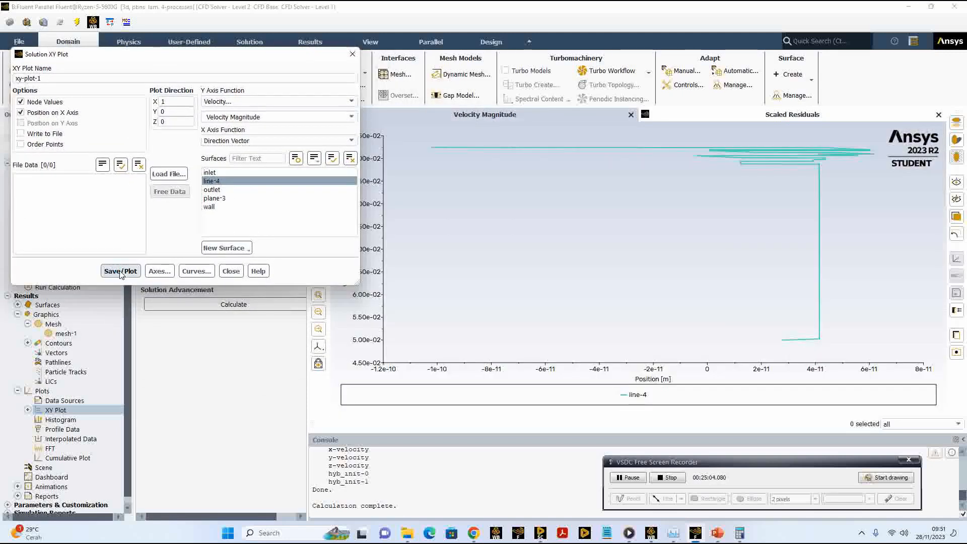
Step: Set the plot direction to X 0, Y 1 and replot the velocity along the line
mouse_move(172, 116)
mouse_down()
mouse_move(158, 126)
mouse_move(160, 103)
mouse_up()
text(1)
text(0)
click(124, 272)
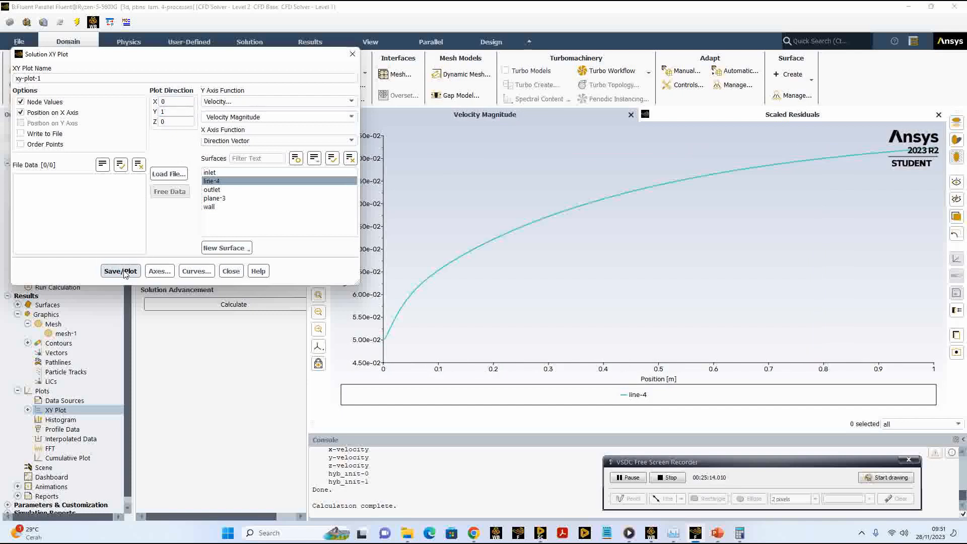
Step: Examine the centreline velocity curve at different zoom levels, restore the full plot range, and close the XY plot settings
scroll(575, 262, down, 2)
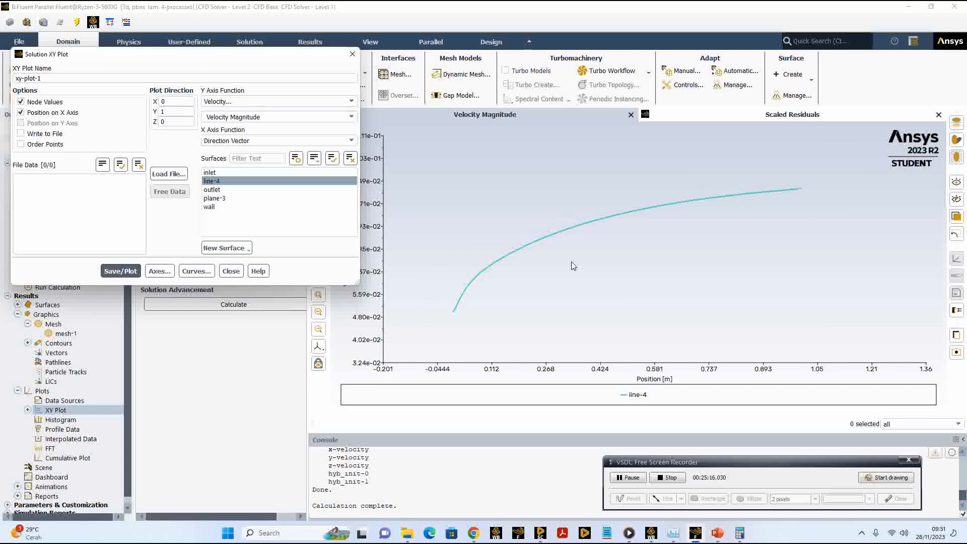
scroll(569, 265, up, 2)
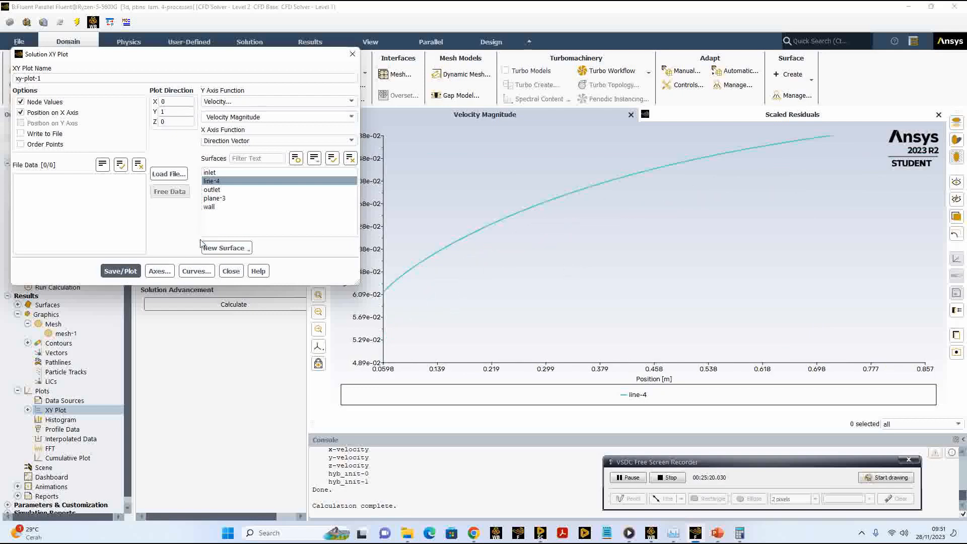
click(122, 272)
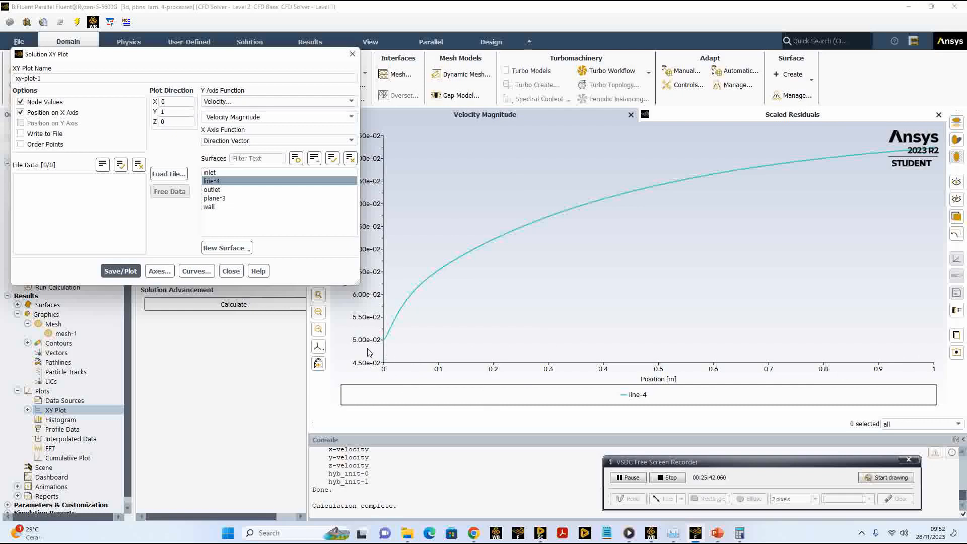
mouse_move(384, 343)
mouse_move(471, 255)
mouse_move(411, 304)
mouse_move(398, 316)
click(232, 272)
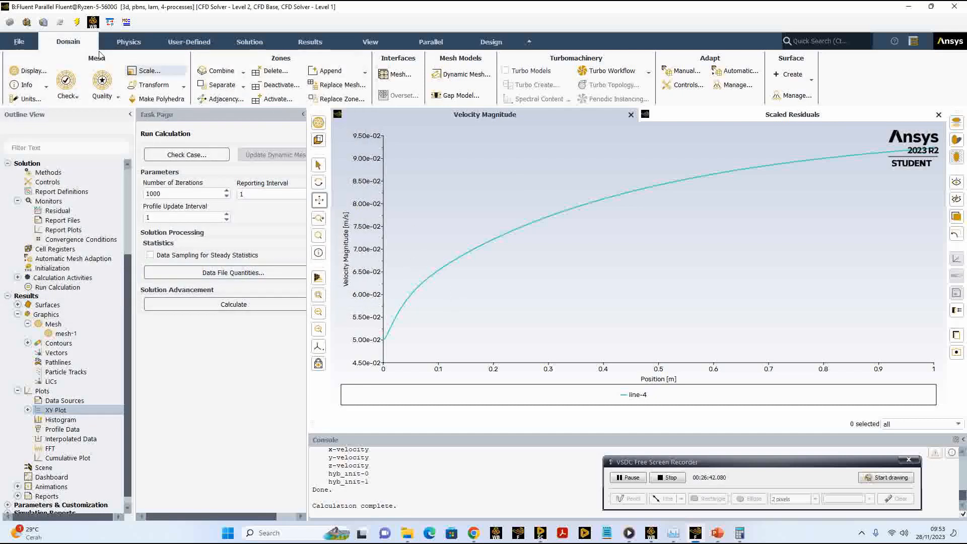
Step: Export the case and data to the Documents folder as "pipe-simulasi 1.cas.h5"
click(25, 46)
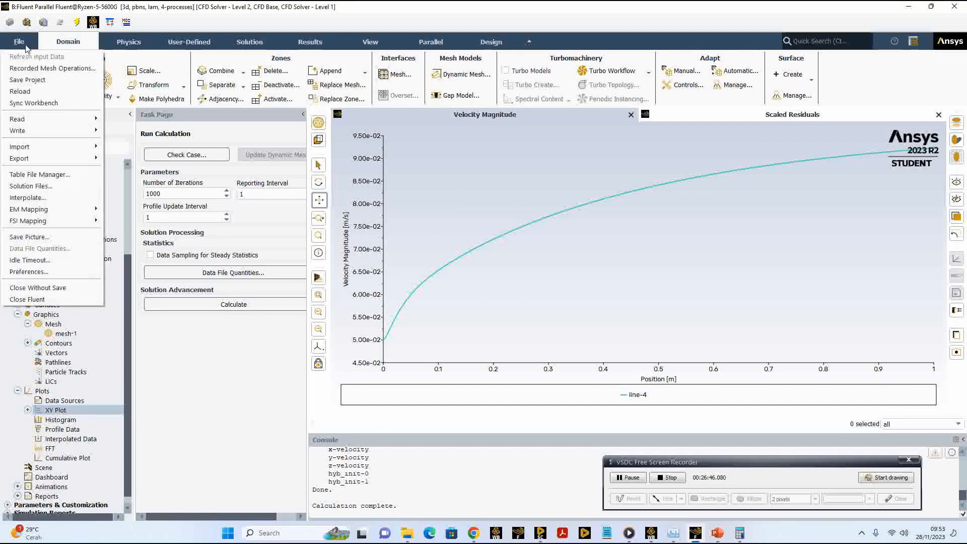
mouse_move(76, 158)
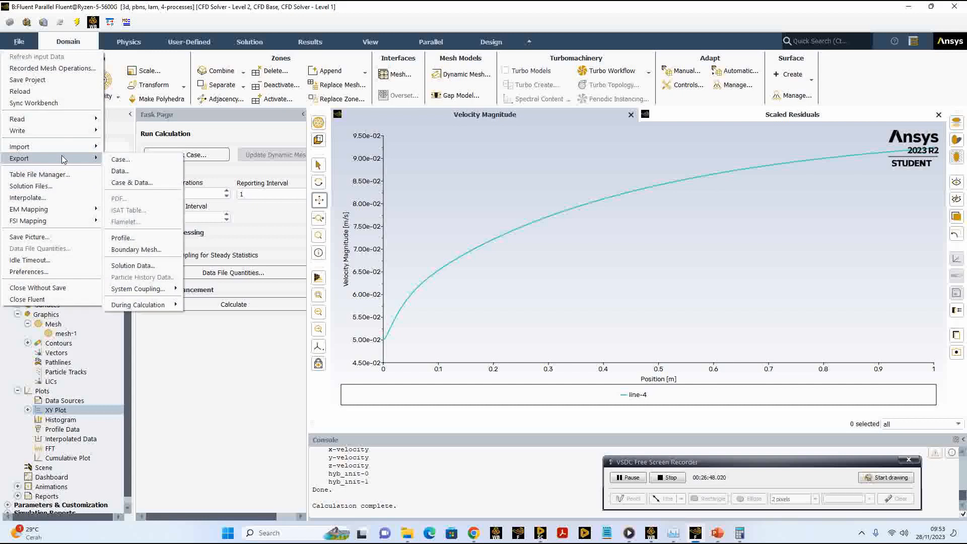
click(131, 186)
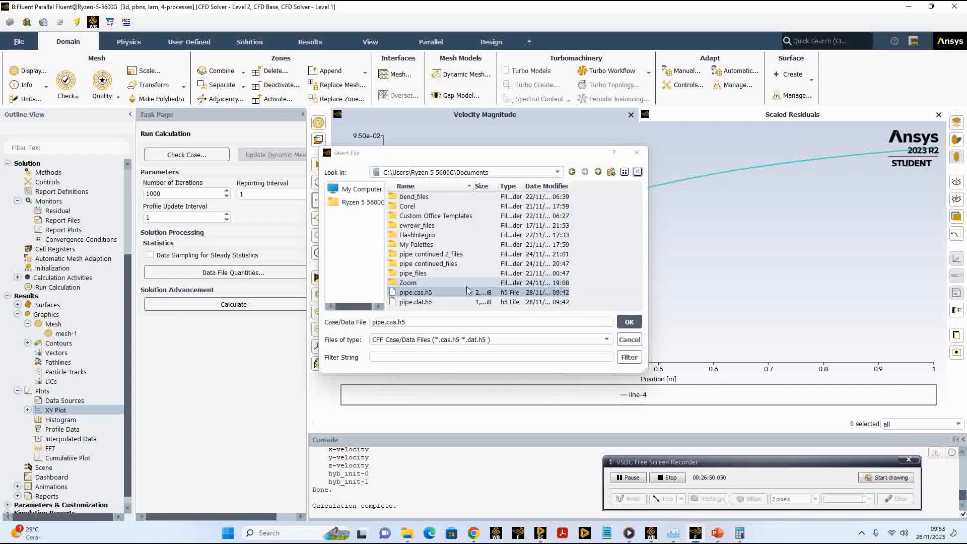
click(384, 322)
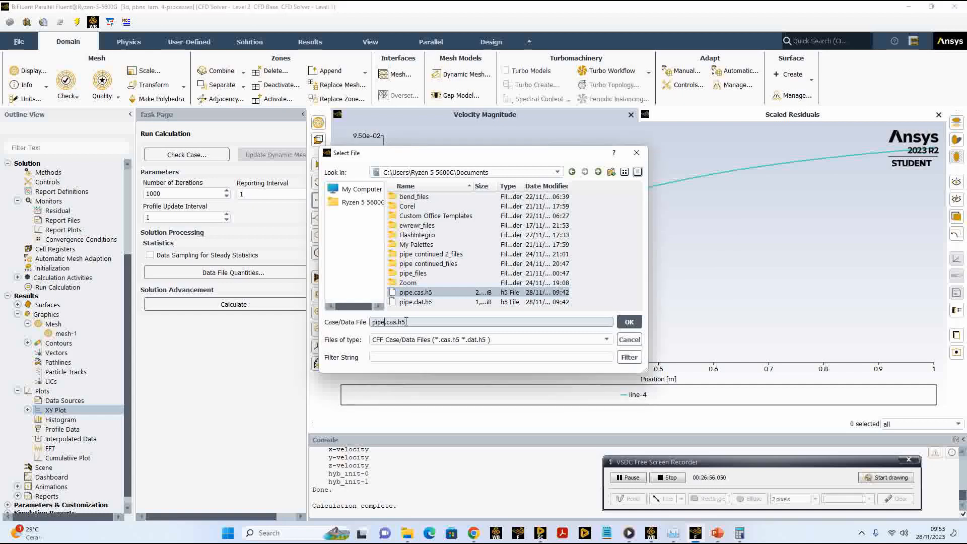
text(-)
text(simulas)
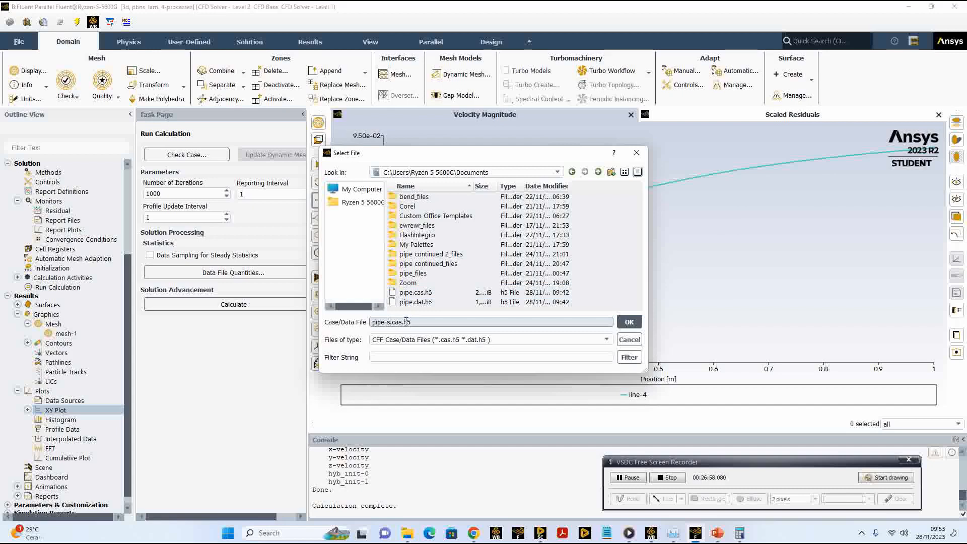
text(i 1)
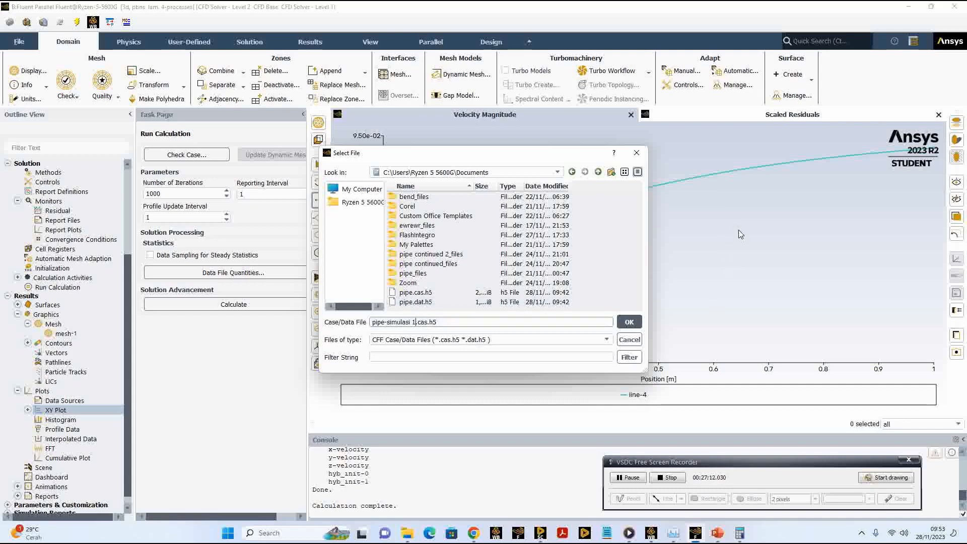
click(629, 323)
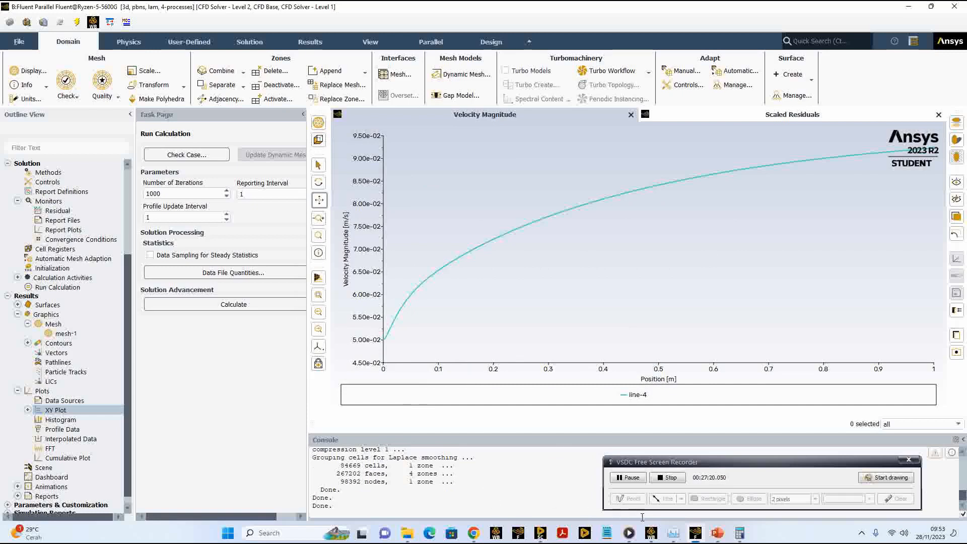
Step: Switch to Workbench to check the project schematic, and return to Fluent
click(651, 533)
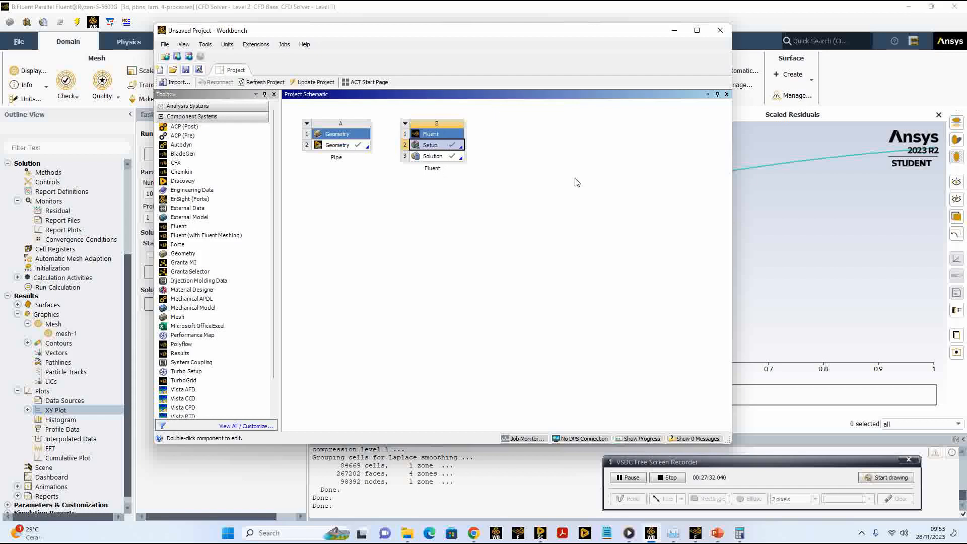
click(776, 278)
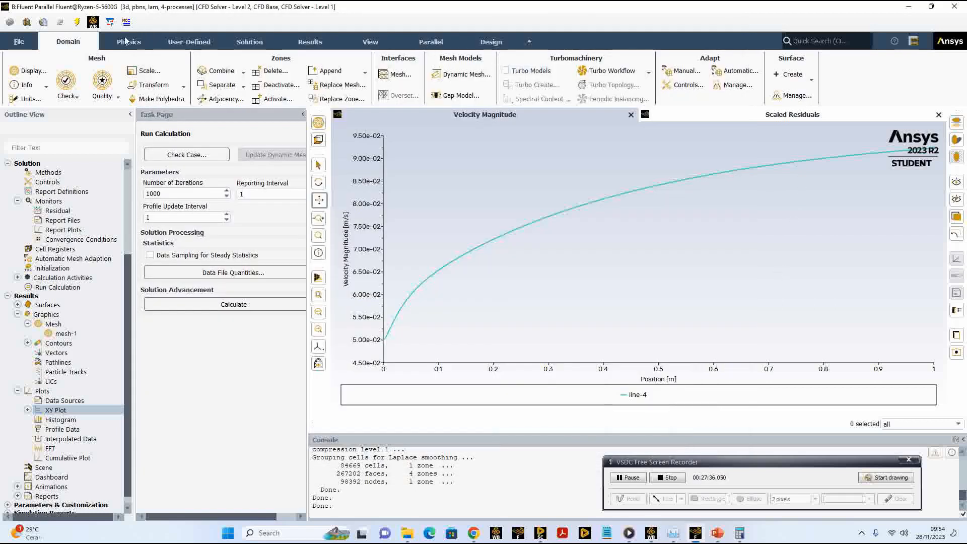
Step: Quit Fluent, using the settings changes for the current calculation only, and switch to Workbench
click(953, 6)
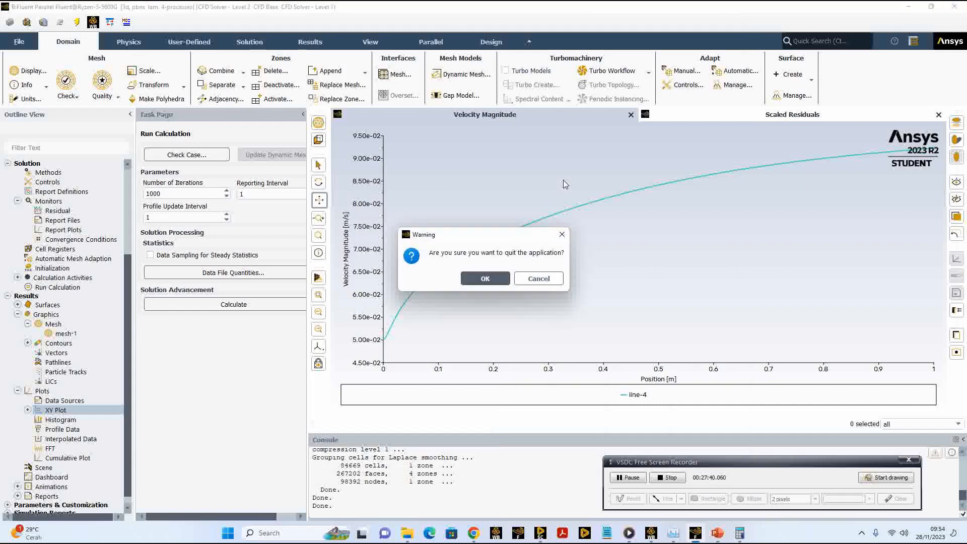
click(495, 278)
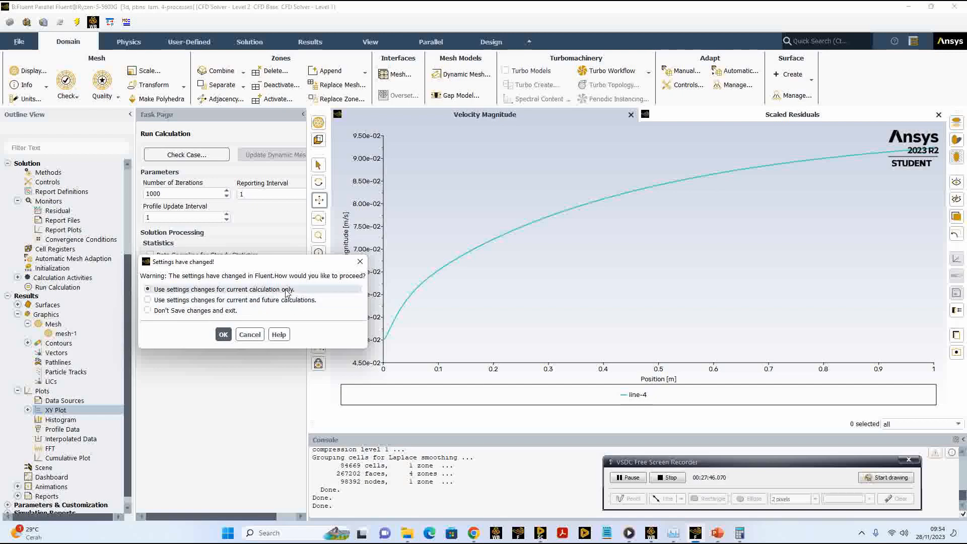
click(222, 336)
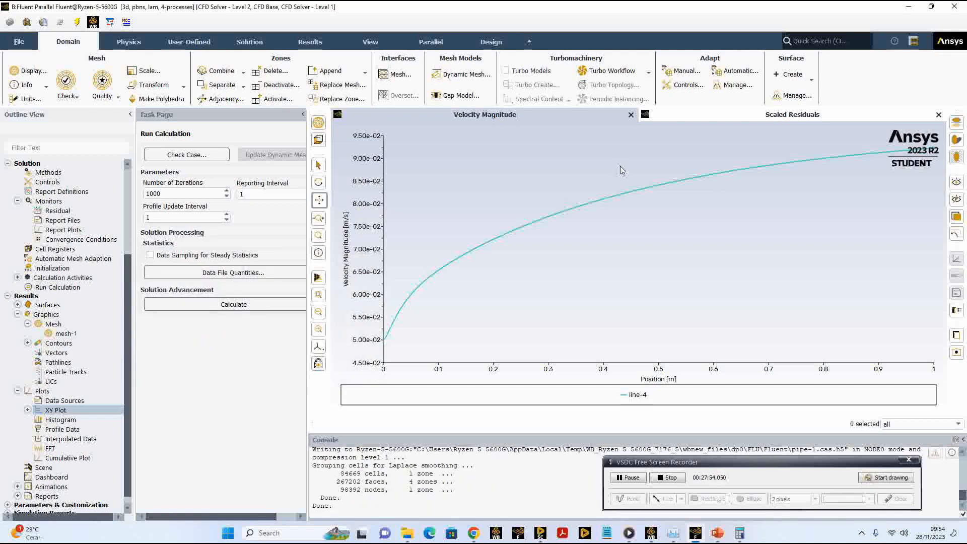
key(alt+Tab)
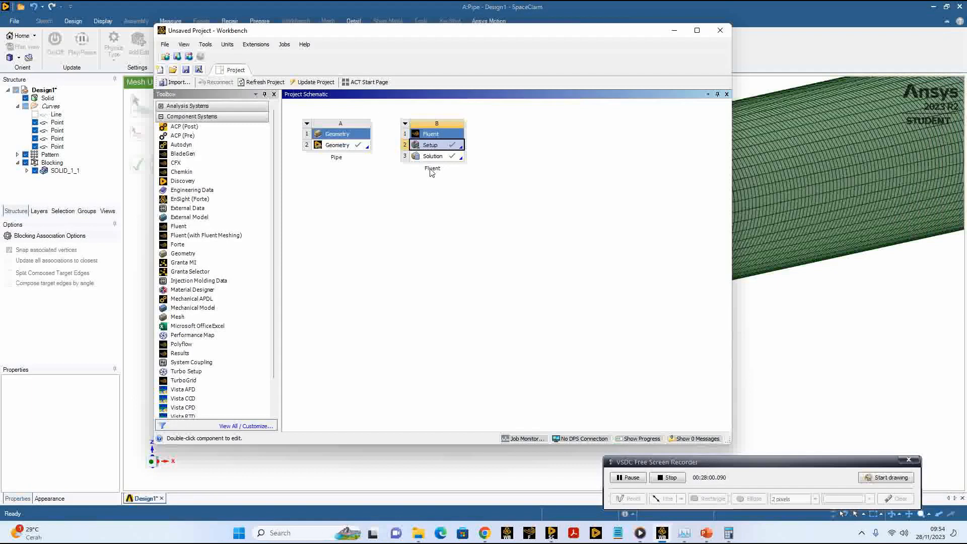
Step: Rename the Fluent system in the project schematic as "Simulasi 1"
click(328, 123)
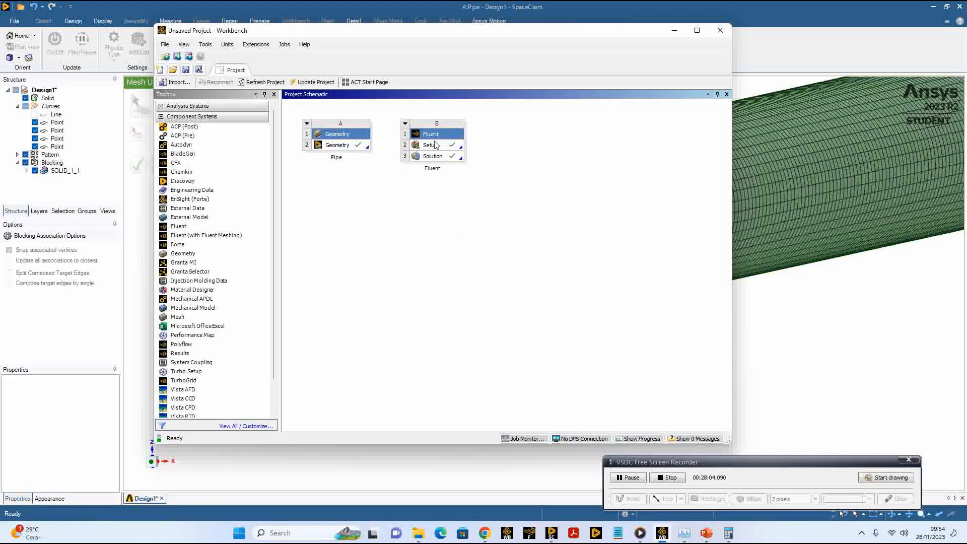
double_click(431, 168)
click(441, 123)
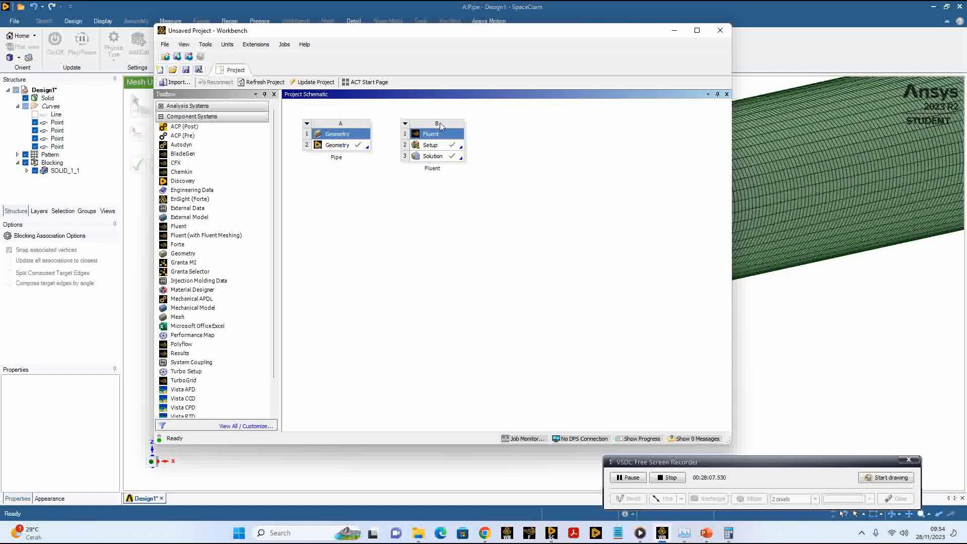
double_click(432, 169)
text(Simulasi 1)
key(Return)
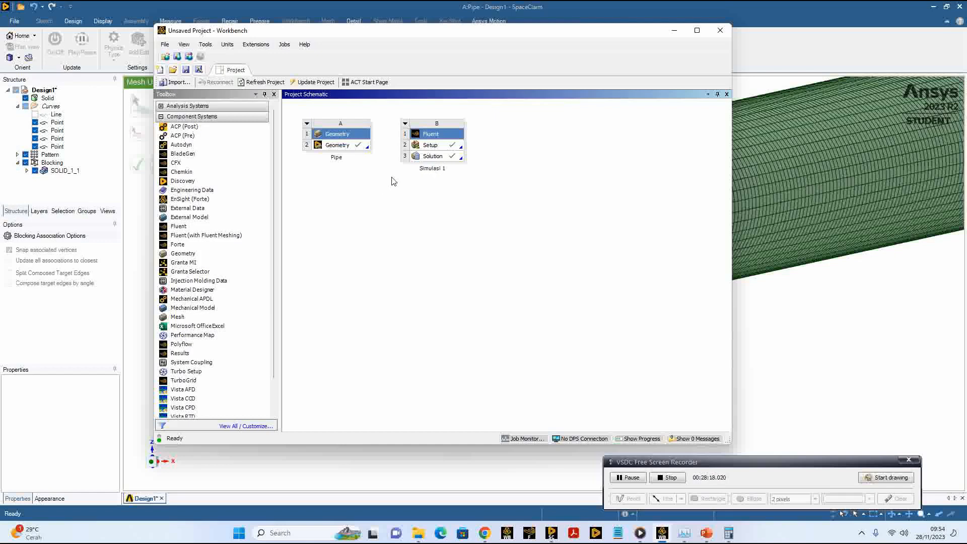